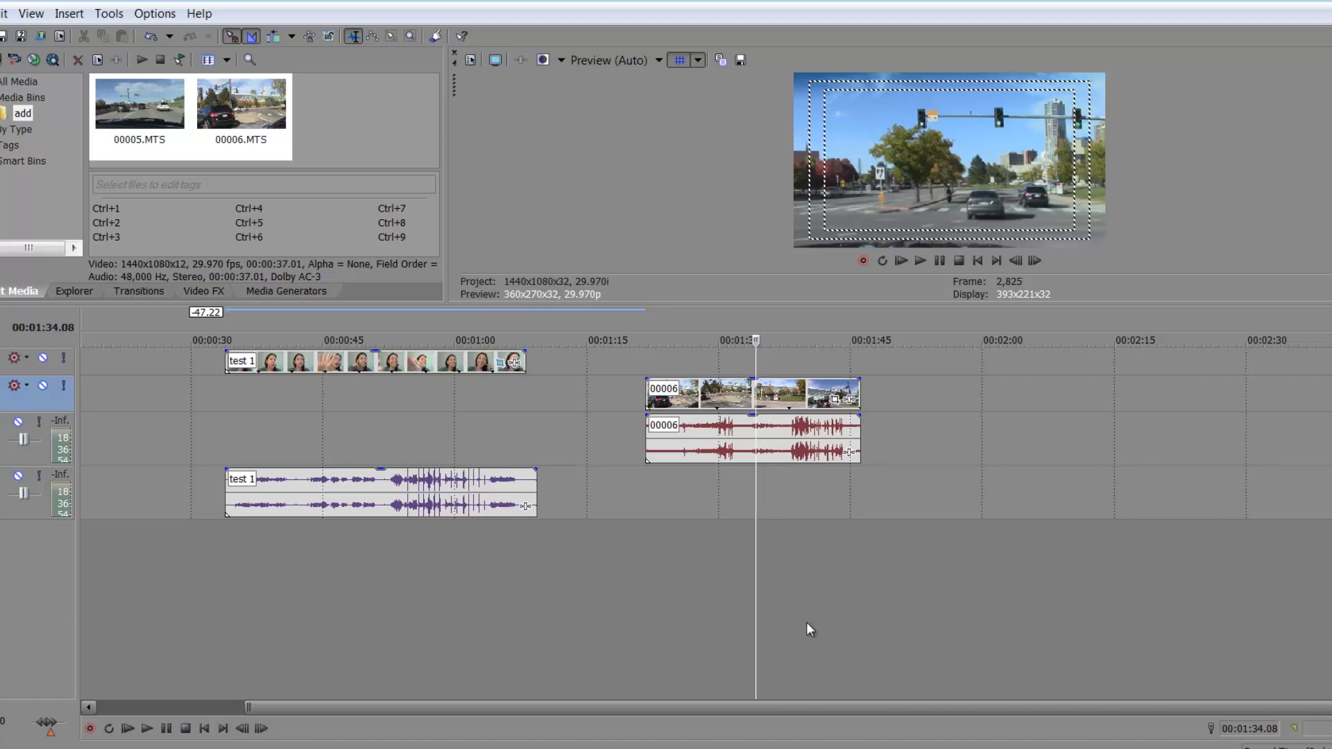
- Examine the 00006 driving clip and the test 1 webcam clip at several points along the timeline
click(774, 591)
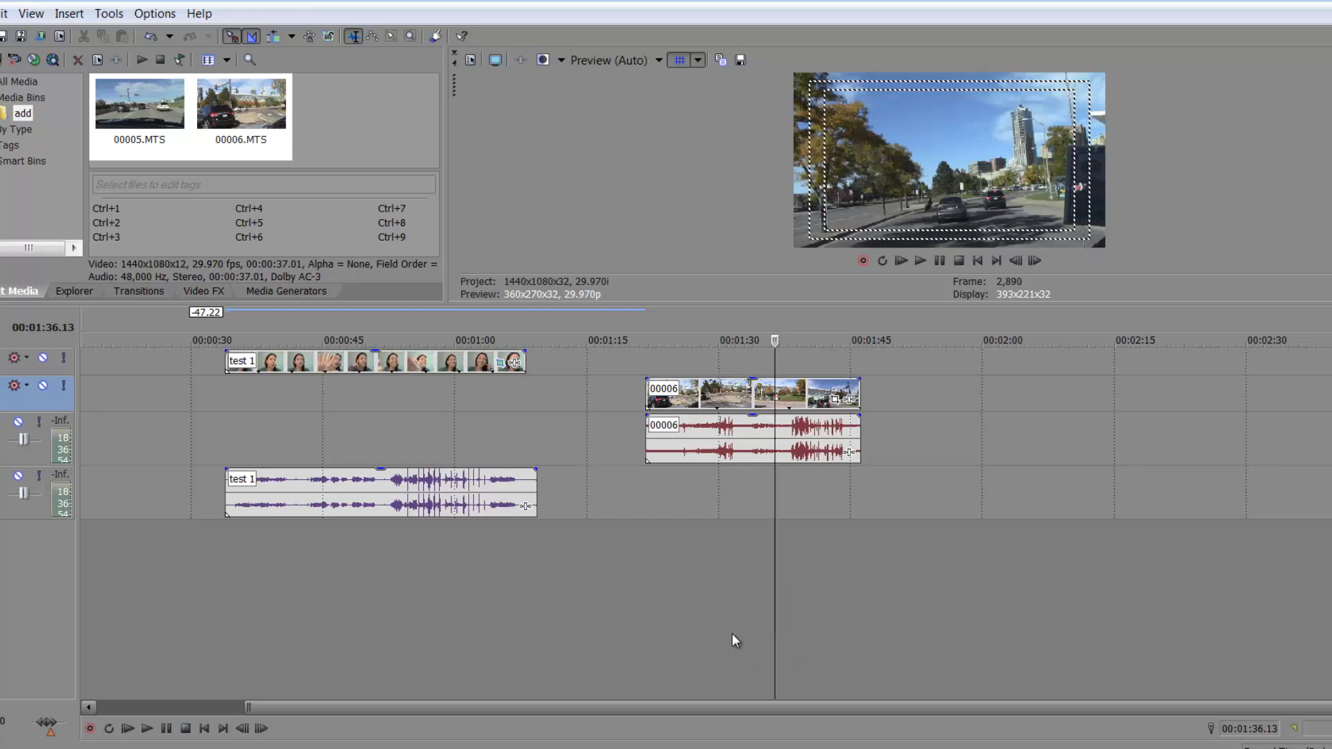
click(713, 599)
click(741, 400)
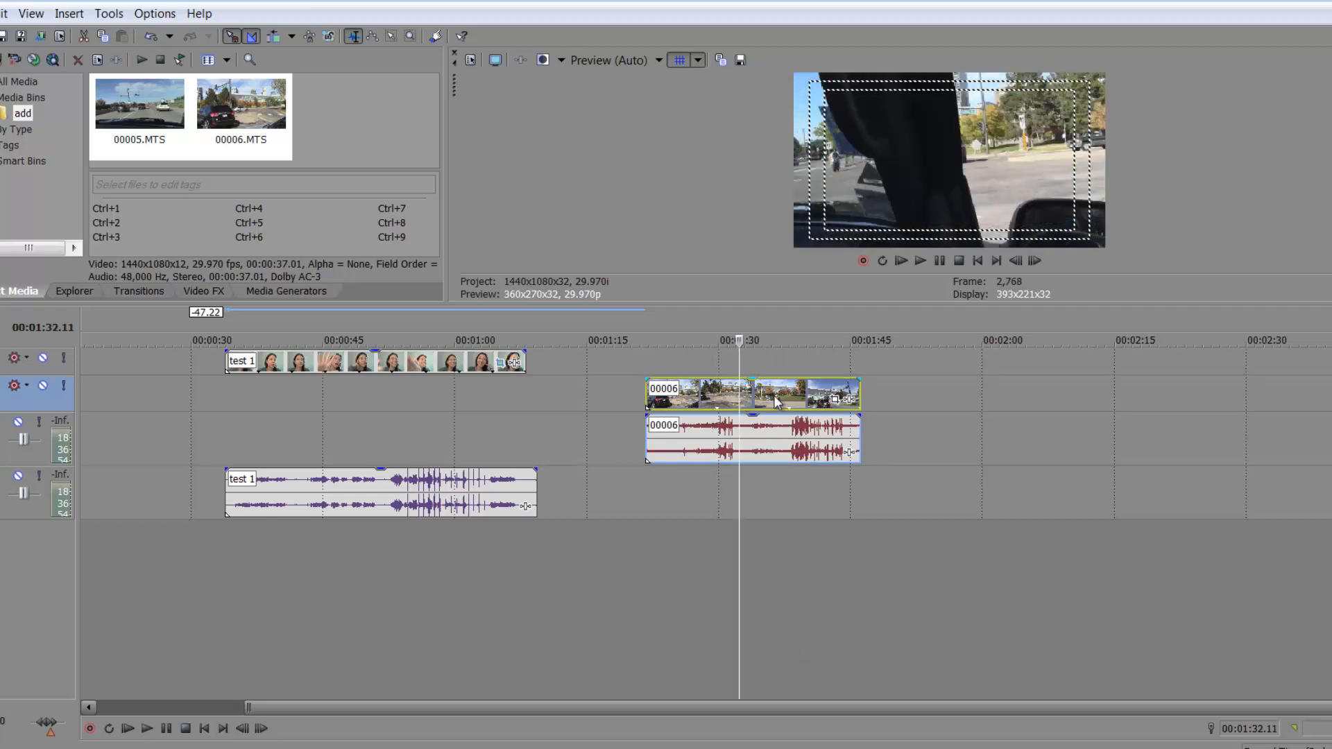
click(772, 396)
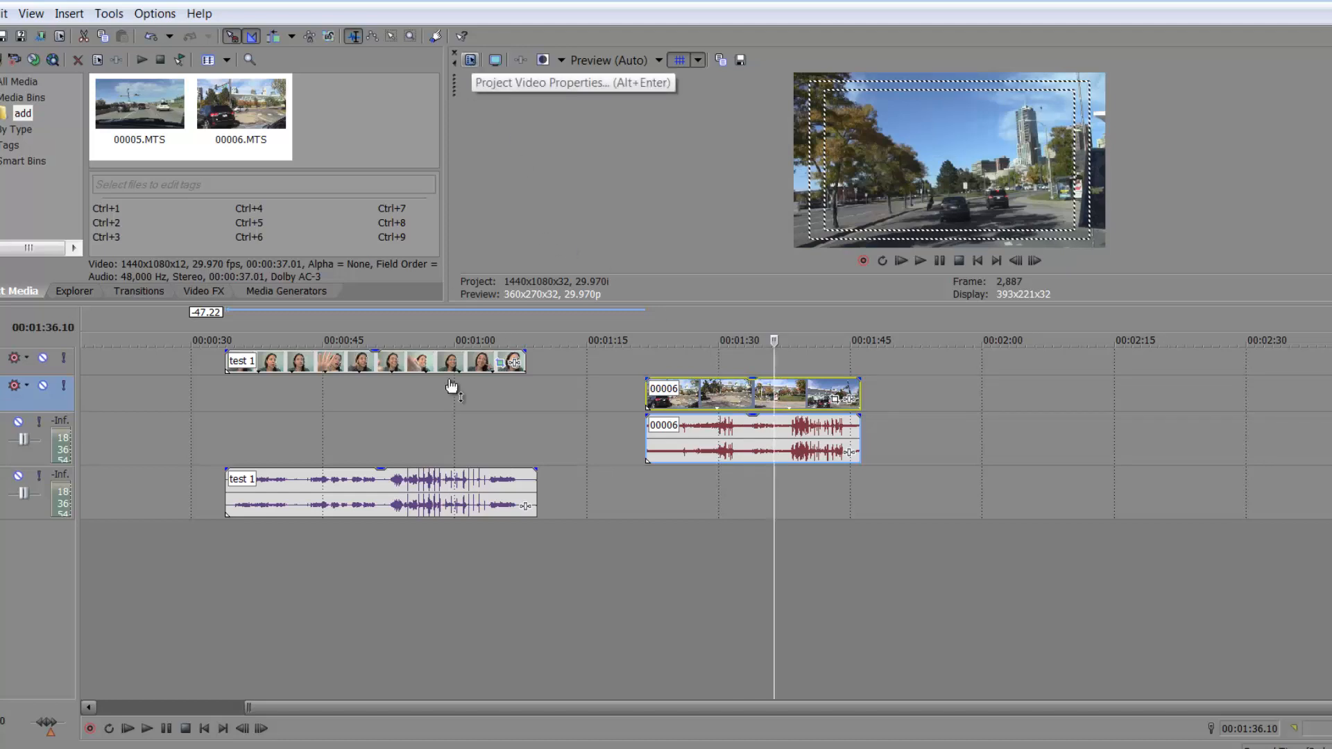
click(724, 402)
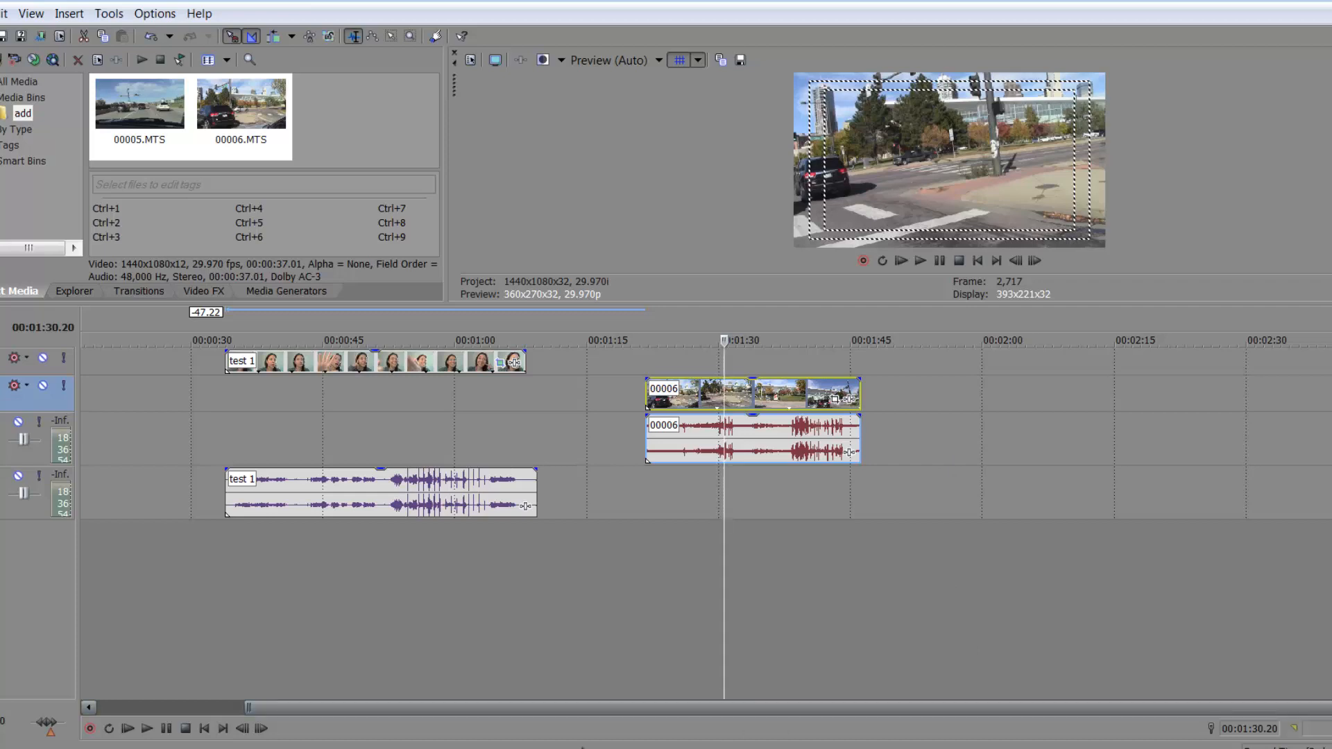
click(394, 393)
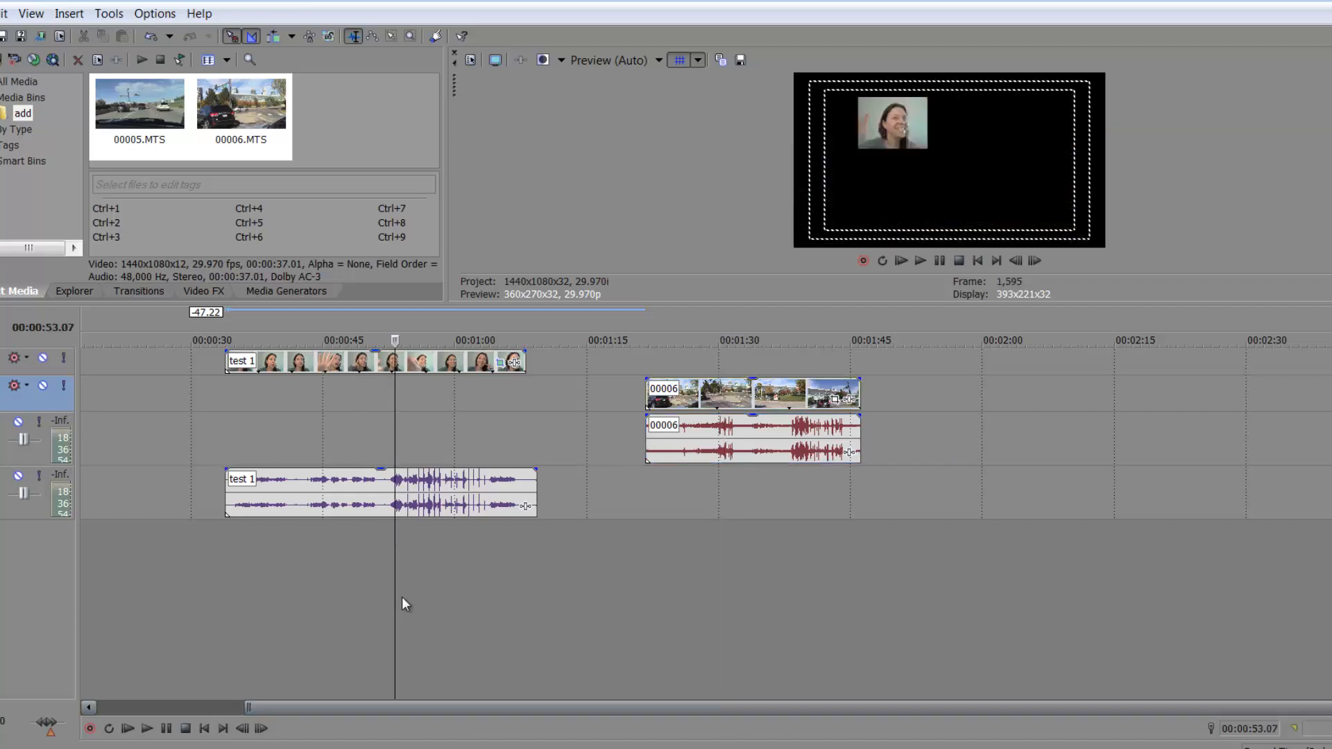
drag(394, 611, 310, 600)
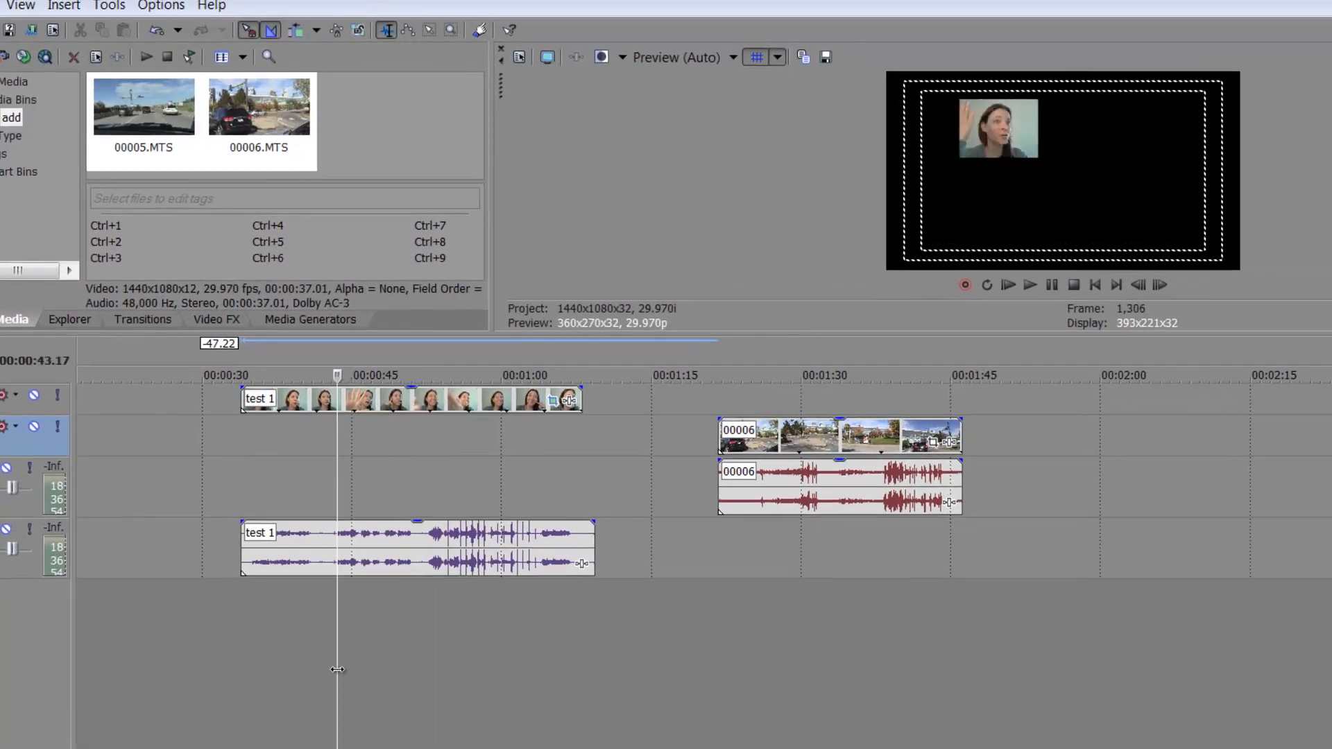
drag(337, 669, 761, 646)
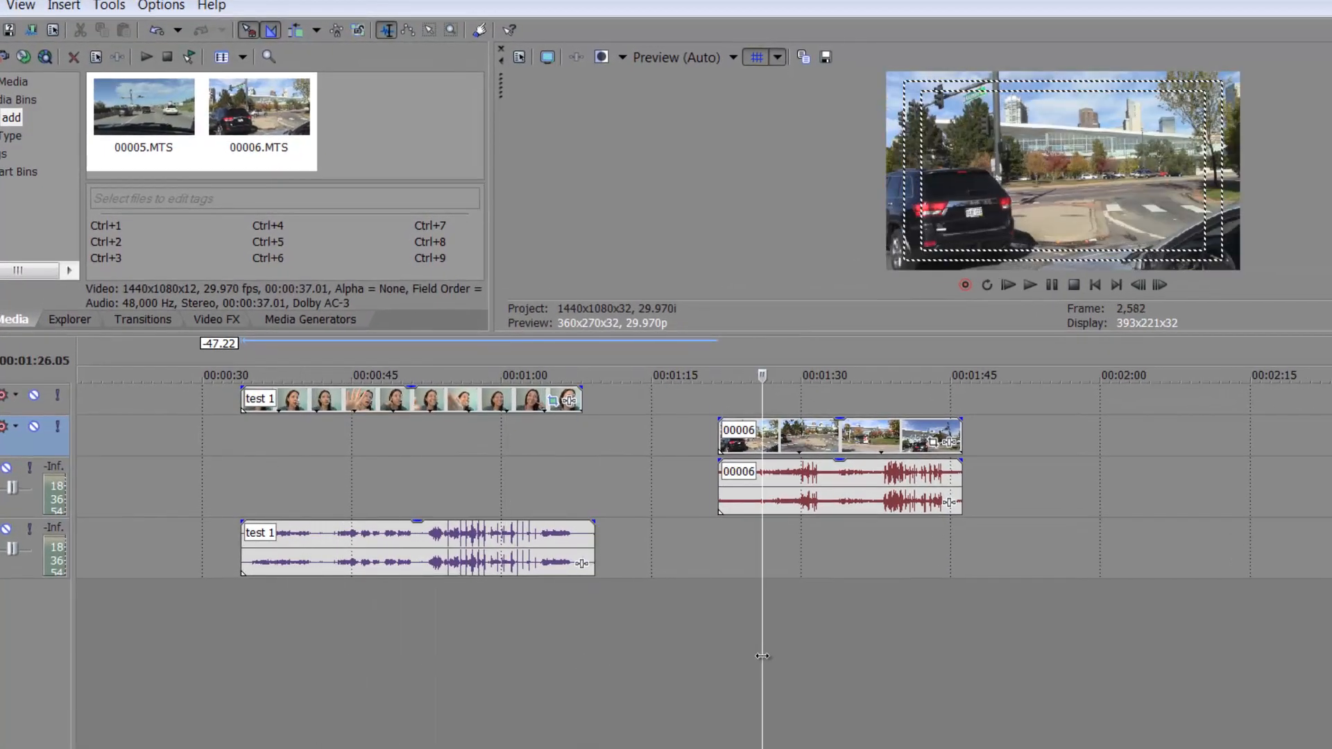
click(835, 430)
drag(836, 430, 863, 430)
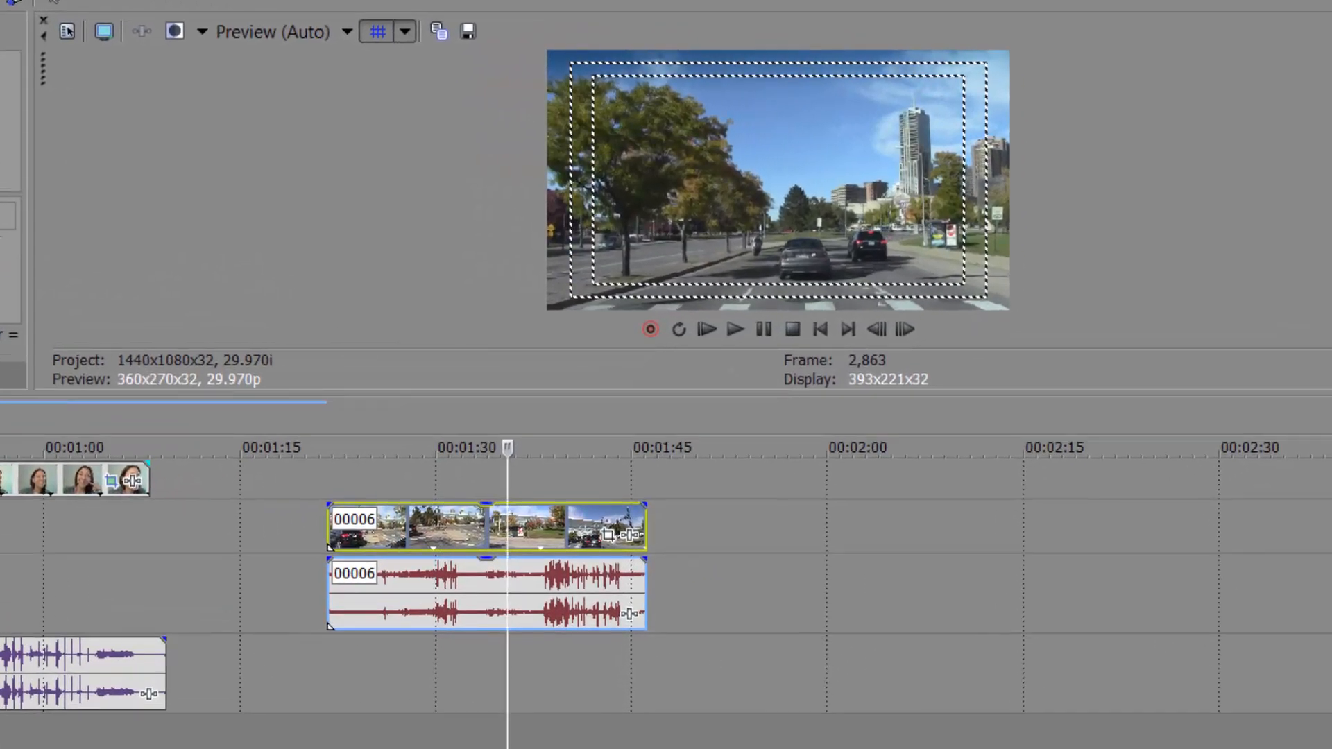
- Shift the test 1 clip about 10 seconds later on the timeline and place the playhead inside the 00006 clip at 00:01:30.17
drag(33, 480, 591, 478)
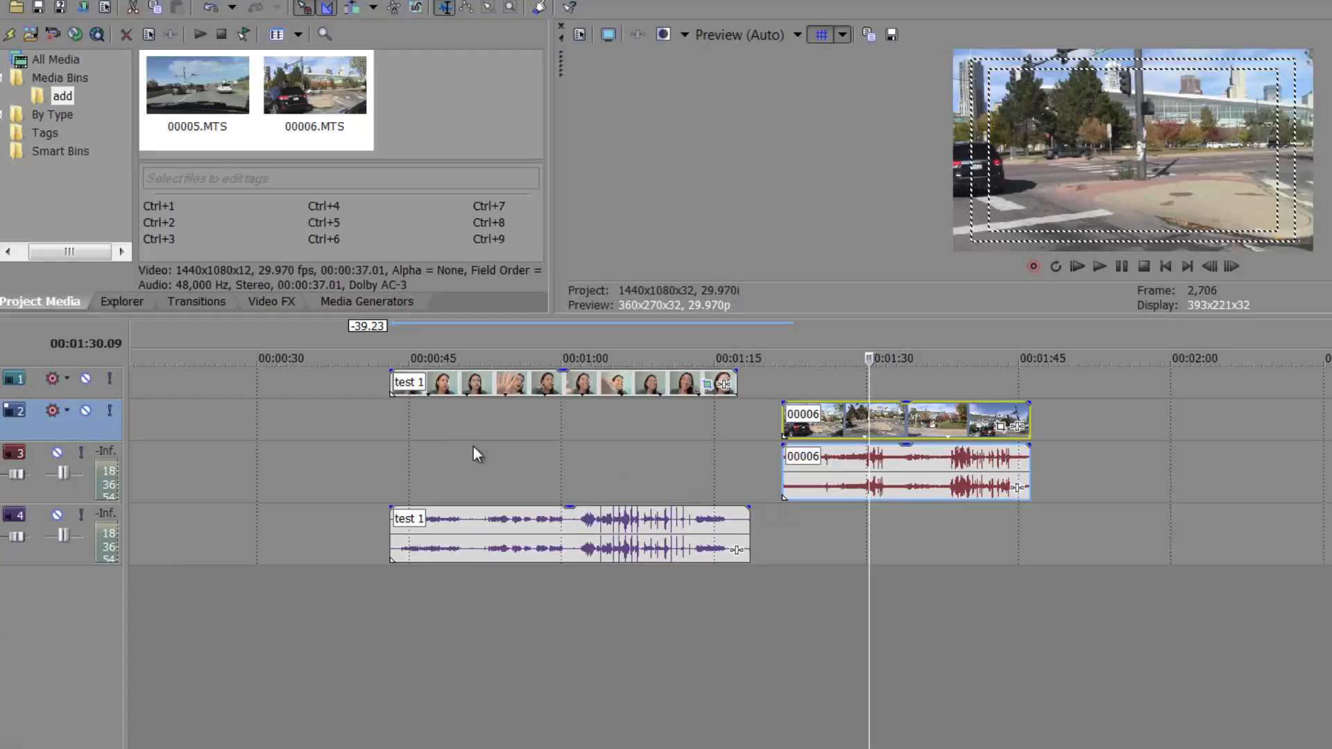
click(825, 423)
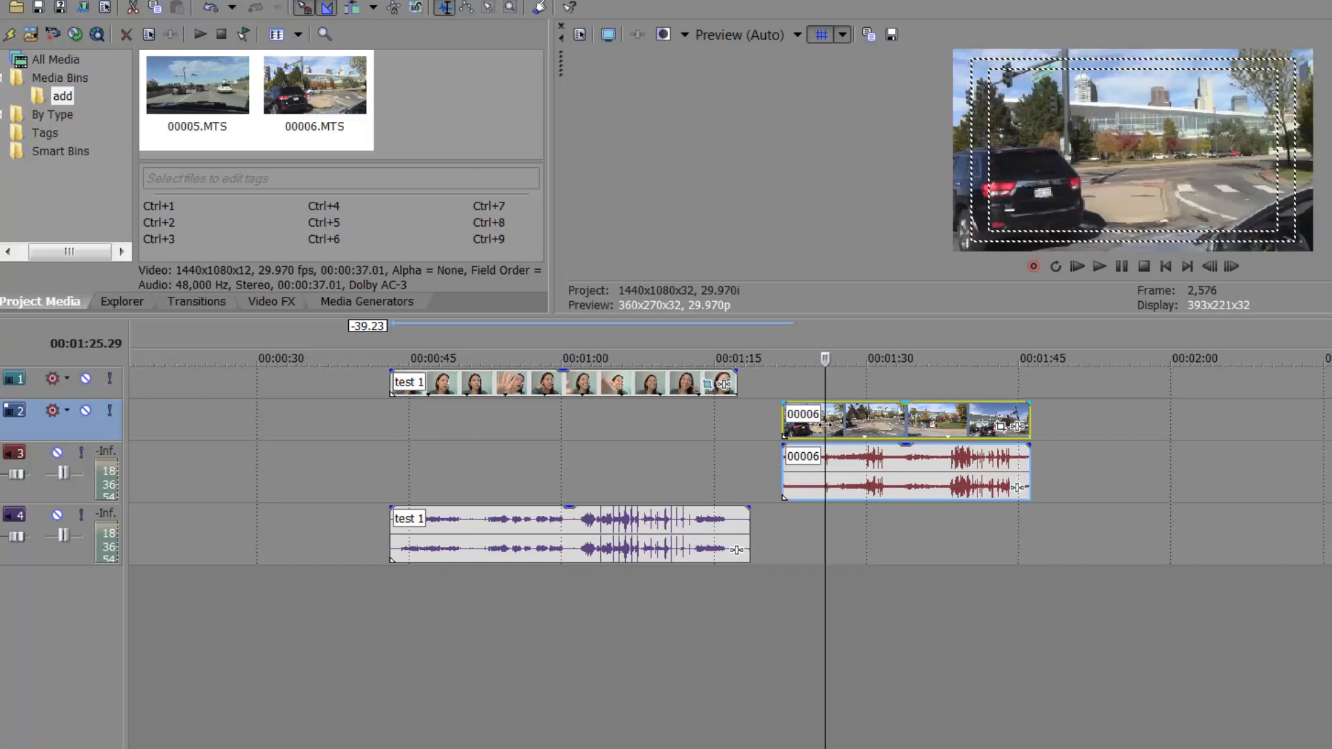
click(871, 412)
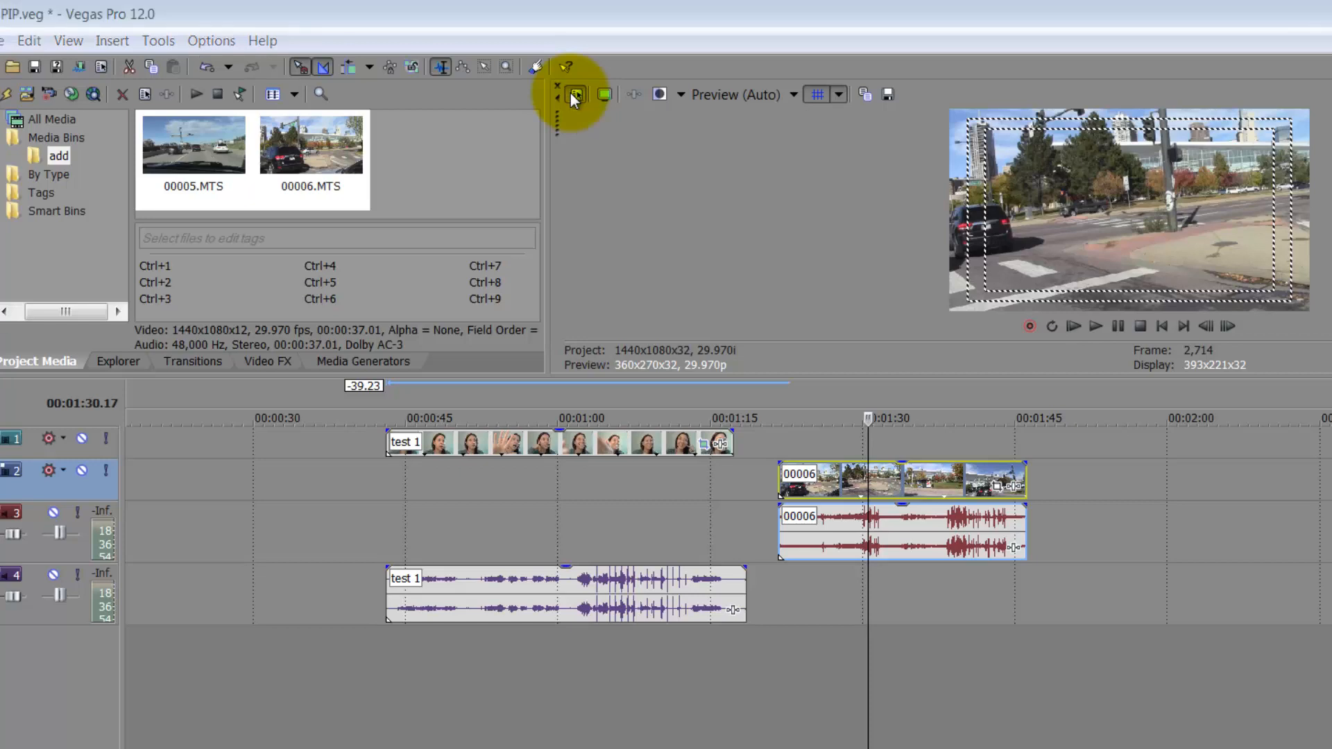
- Match the project video settings to the 00006 media file and apply the project properties
click(570, 93)
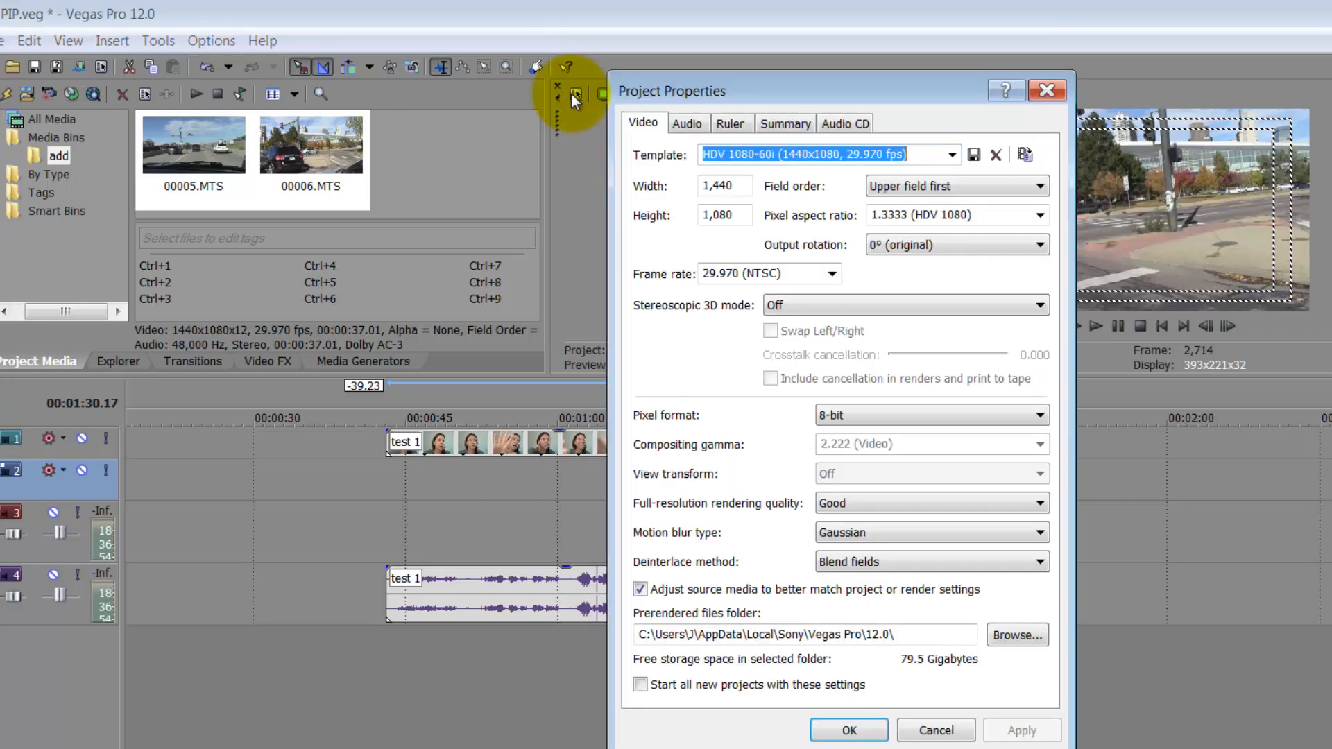
click(1025, 154)
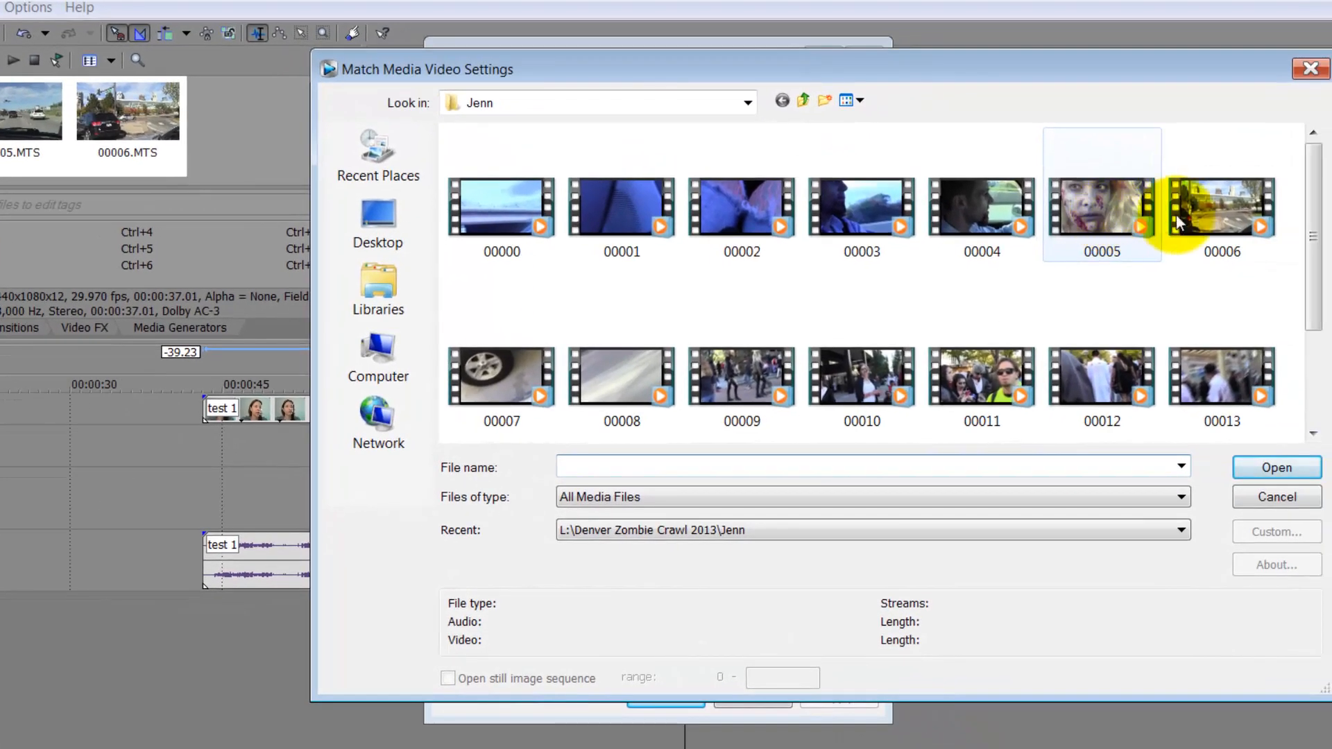
click(1241, 217)
click(1297, 472)
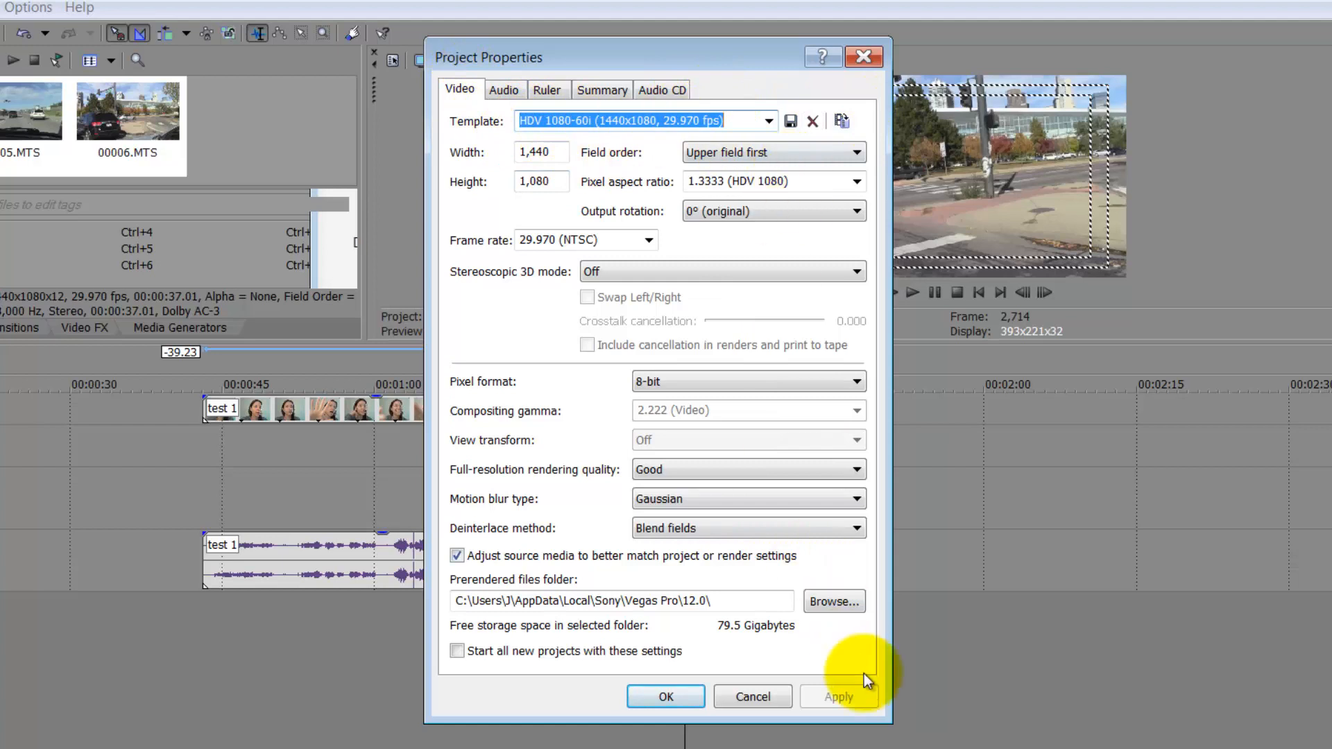
click(666, 715)
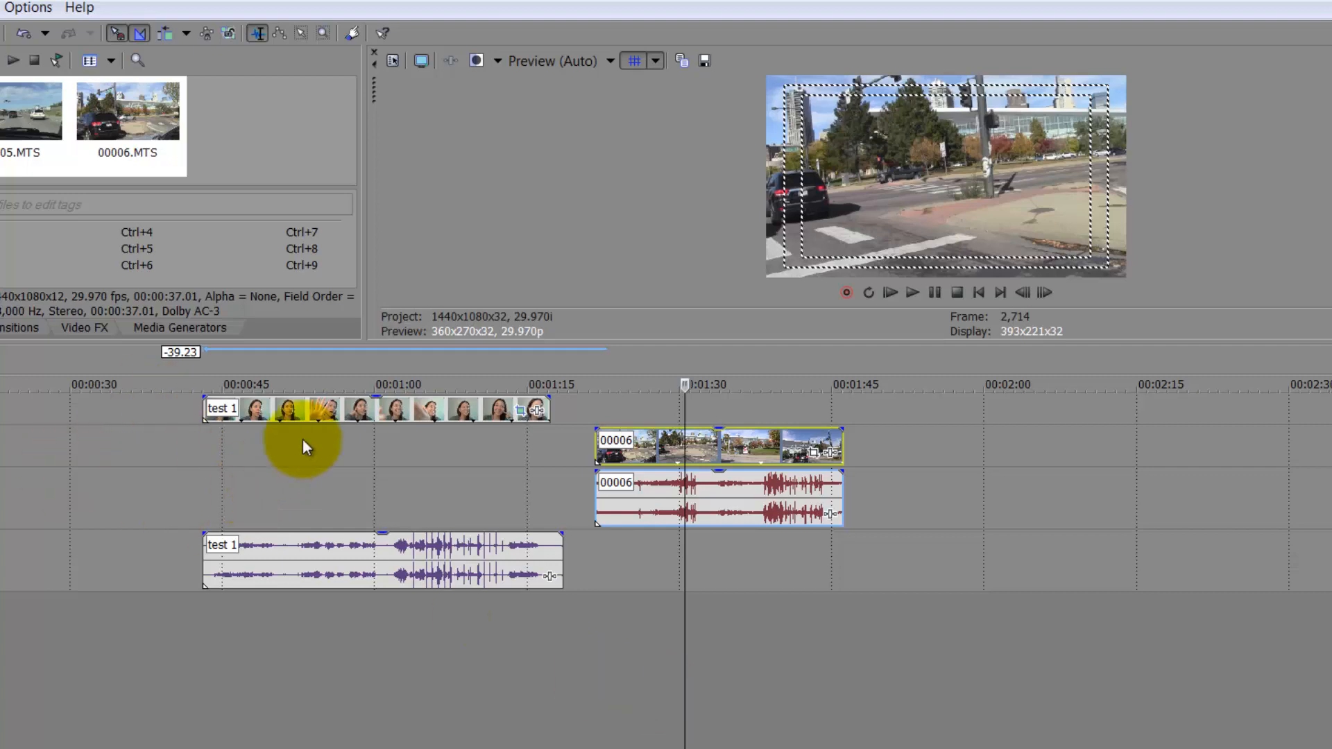
- Move the test 1 clip to start at about 00:01:08 so it overlaps the 00006 clip, and make track 1 taller
mouse_move(370, 414)
mouse_down()
mouse_move(682, 408)
mouse_move(346, 416)
mouse_up()
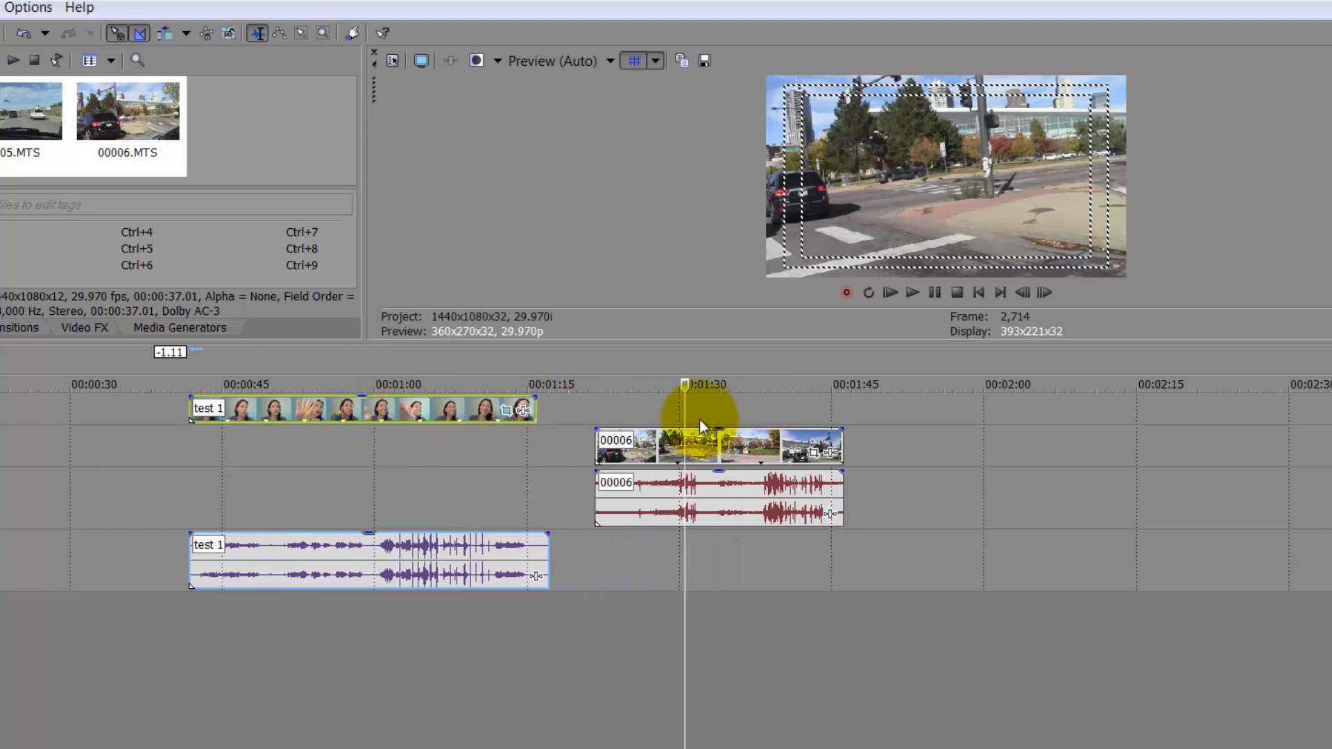
drag(444, 405, 722, 415)
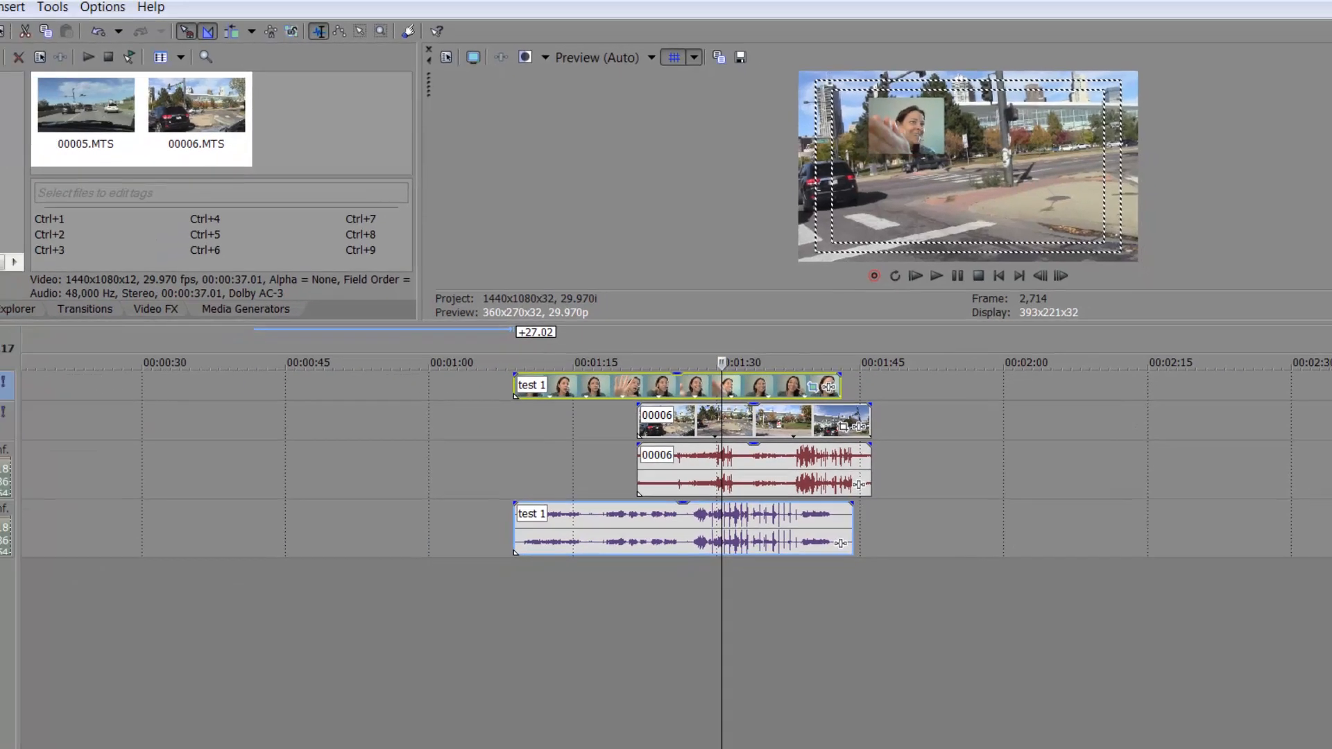
drag(97, 373, 97, 400)
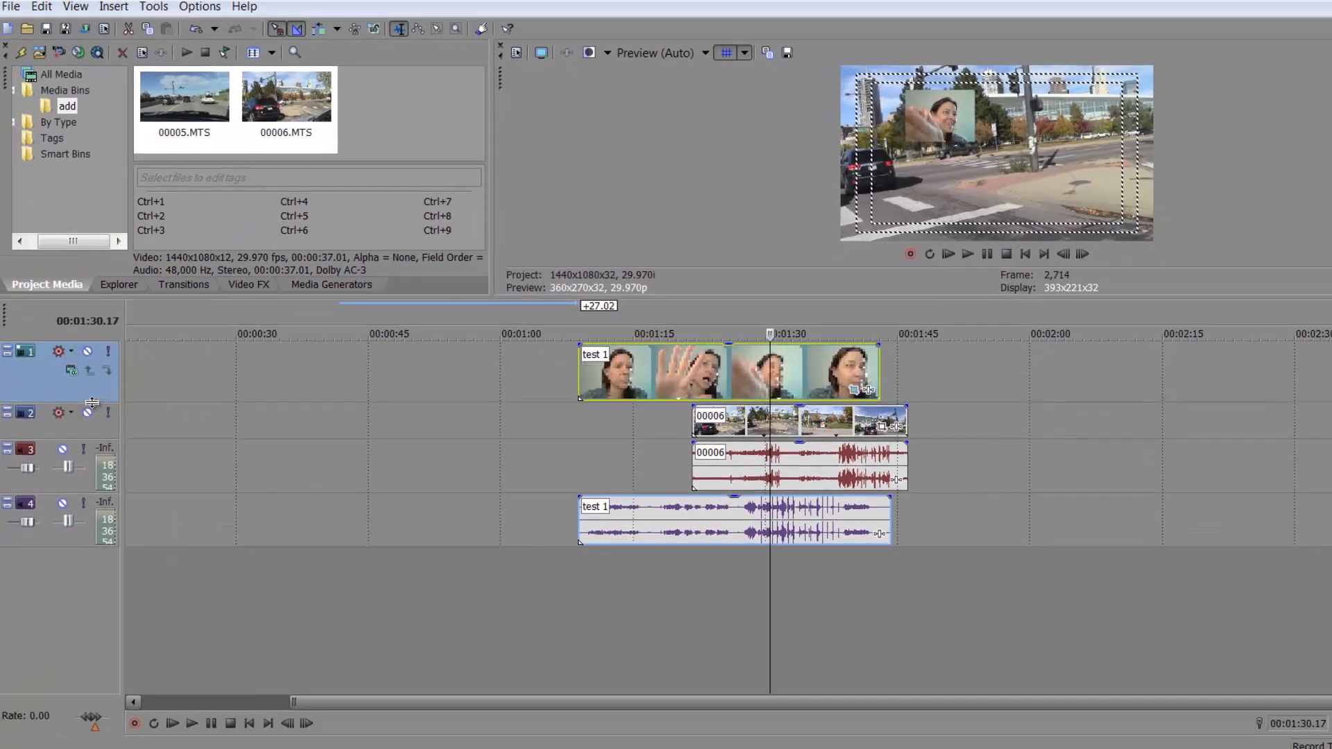
- Resize the test 1 clip's Pan/Crop frame to 2,416.6 wide and 1,648.8 high at 00:00:21.22
click(854, 389)
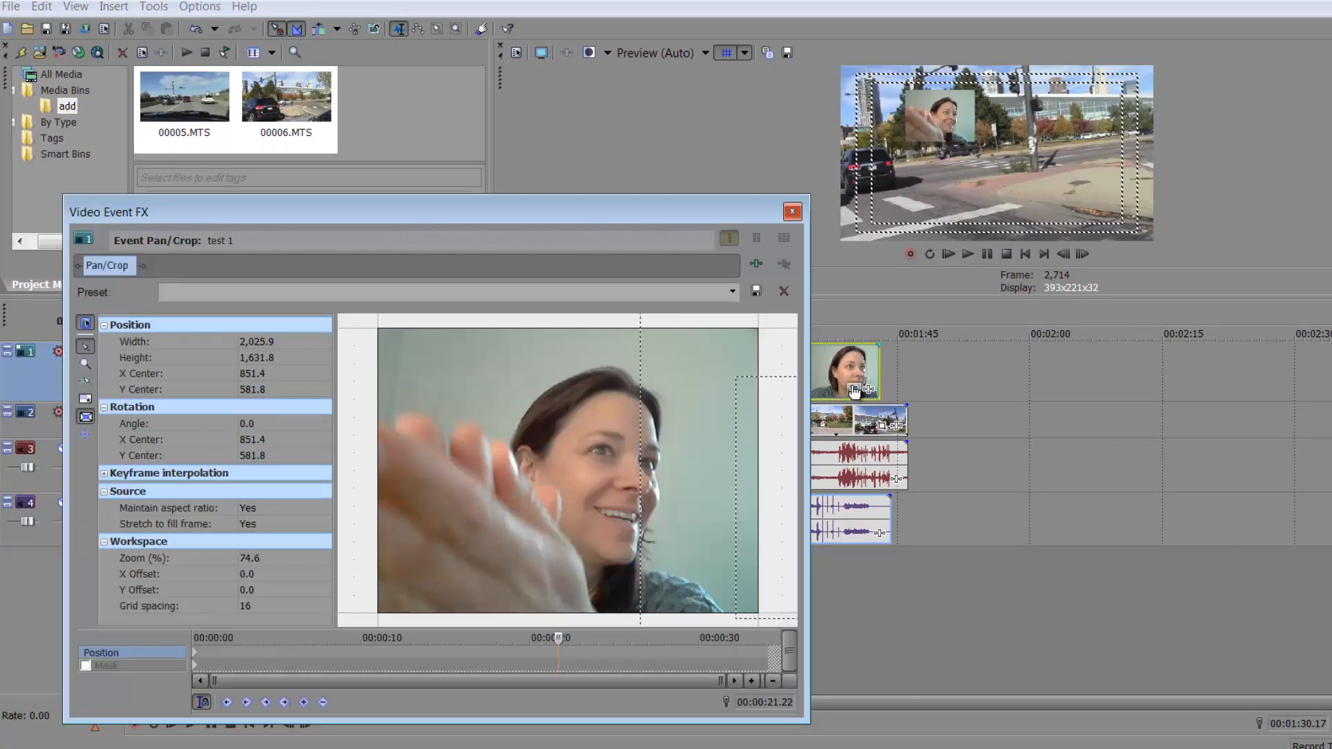
scroll(714, 423, down, 10)
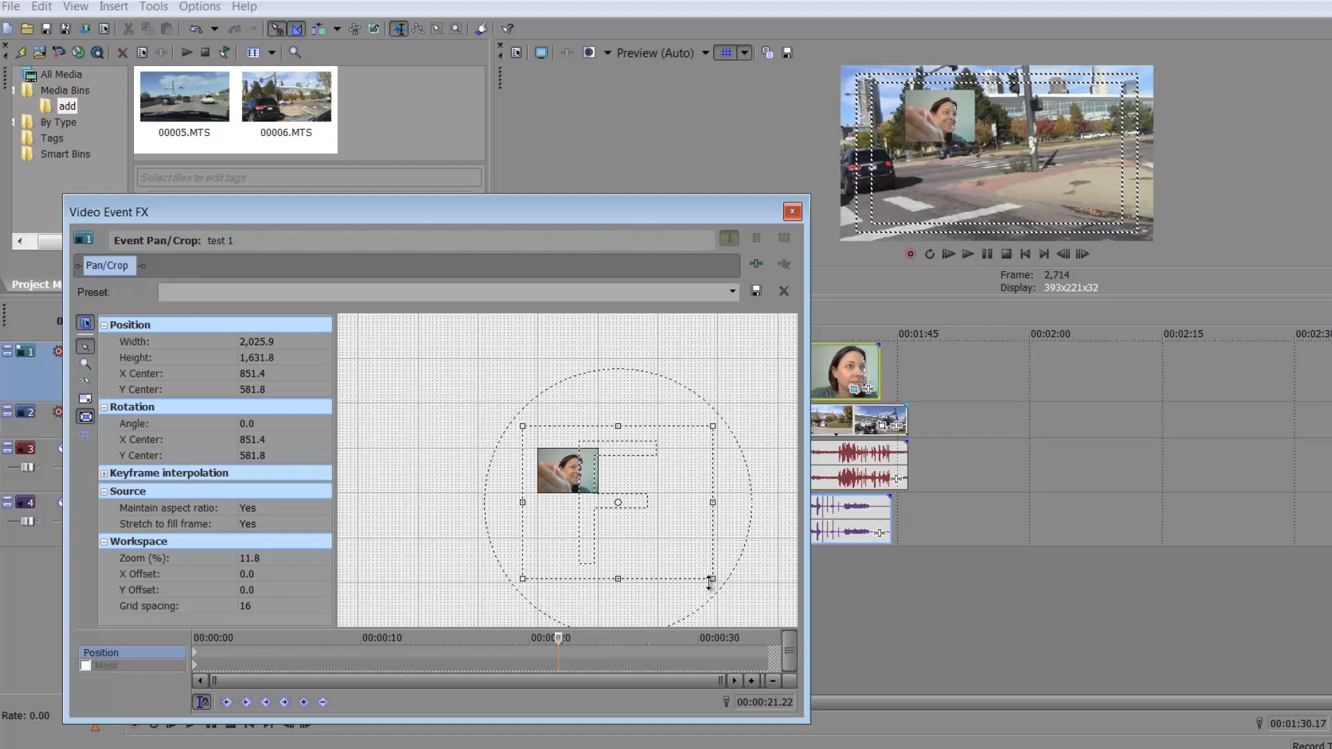
drag(722, 580, 729, 580)
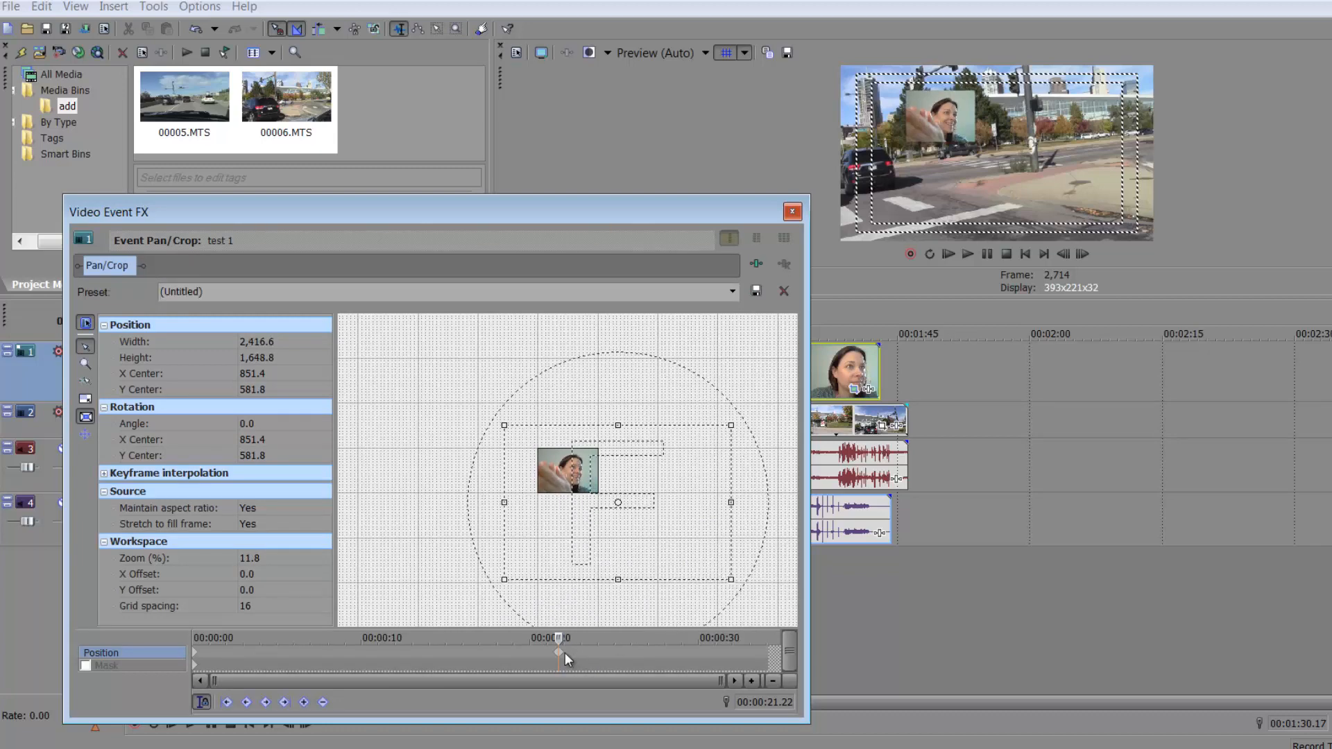
- Go to the start of the test 1 clip in Pan/Crop and move the Pan/Crop window aside to view the timeline and its keyframes
drag(557, 638, 130, 660)
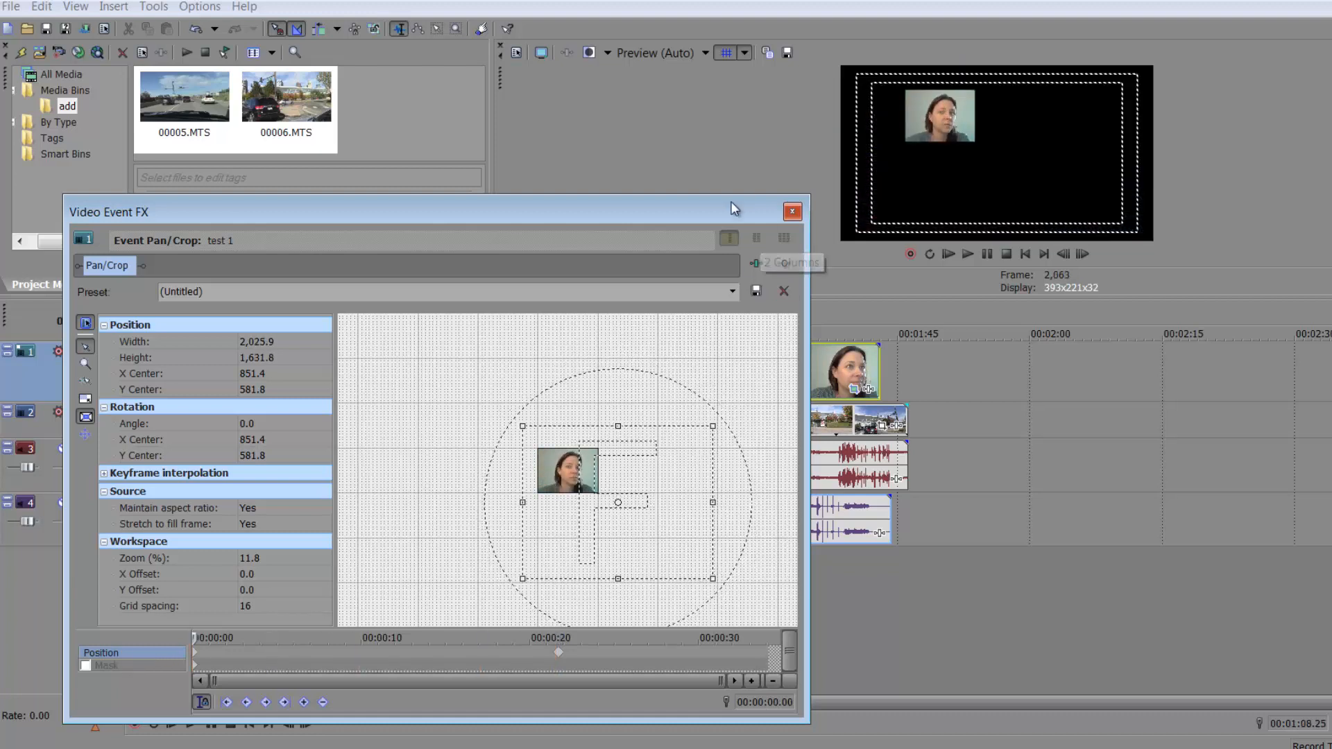
drag(731, 202, 770, 540)
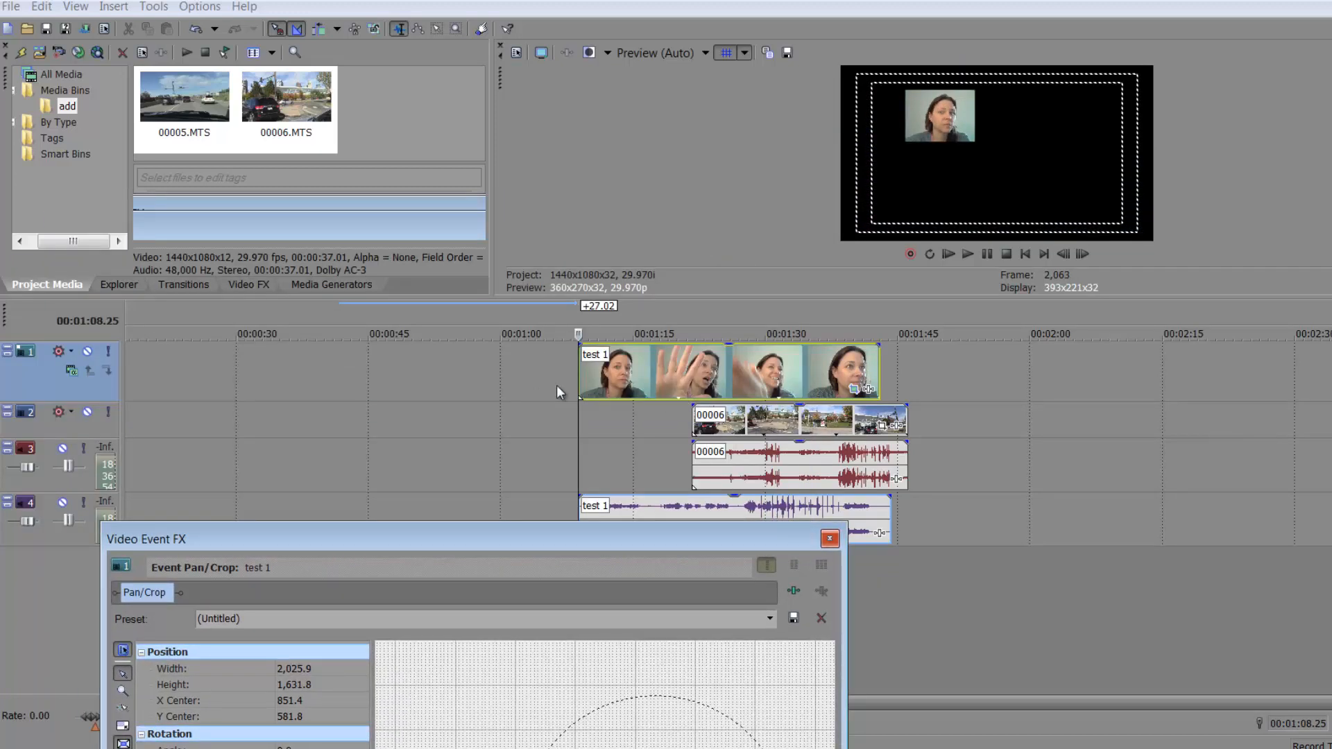
mouse_move(581, 345)
mouse_down()
mouse_move(608, 353)
mouse_move(563, 354)
mouse_up()
drag(603, 539, 576, 420)
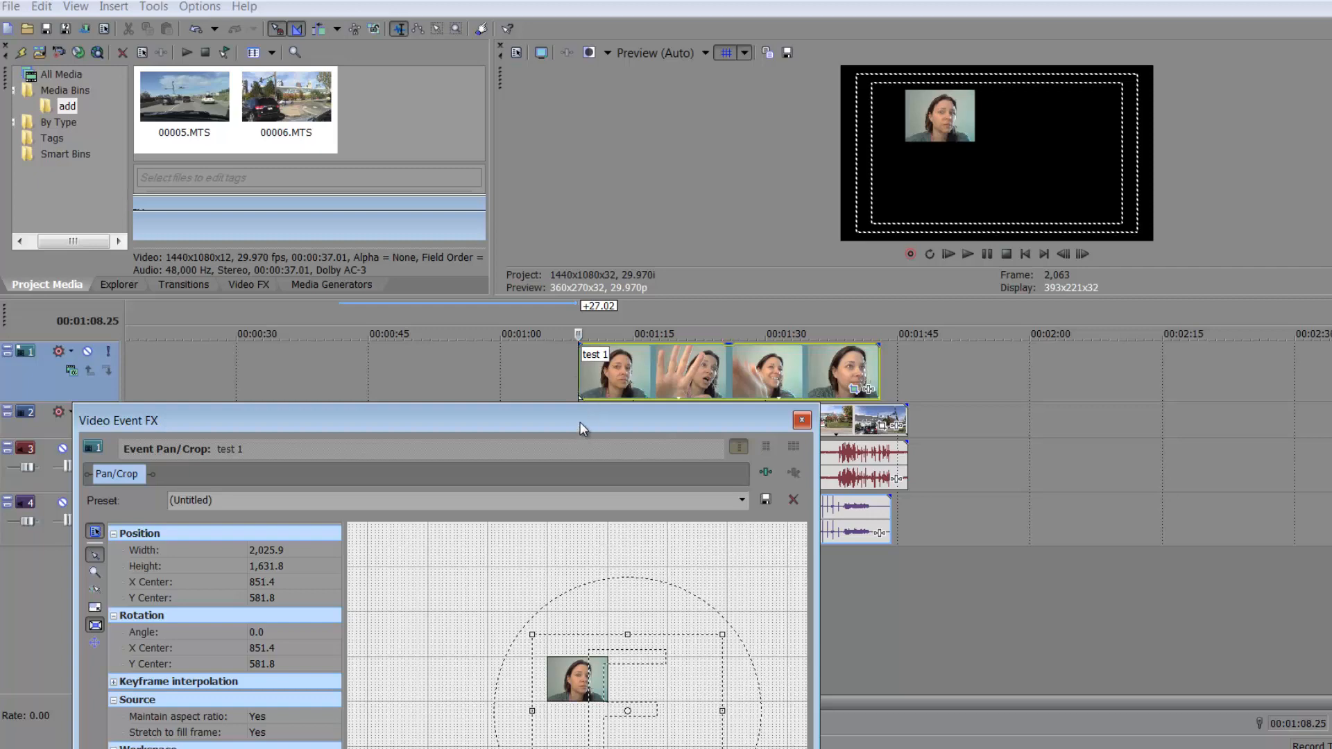
drag(580, 422, 1179, 174)
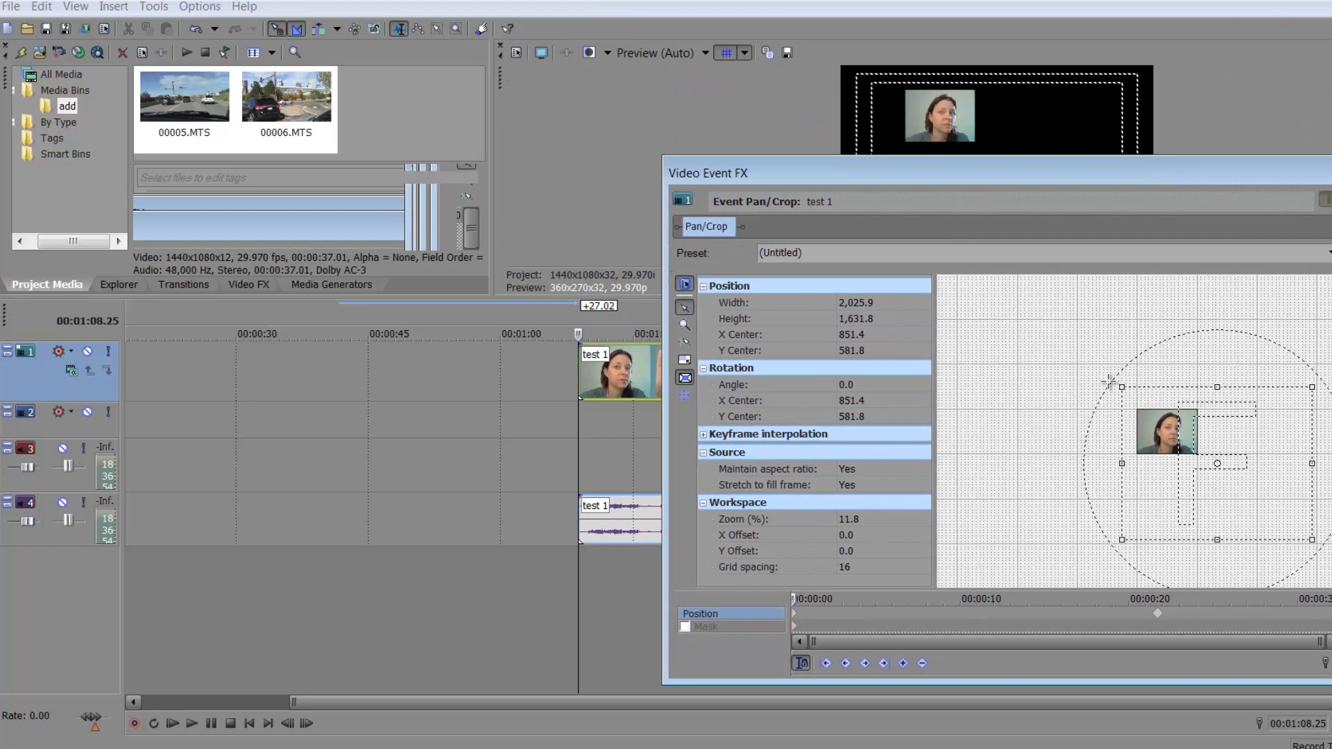
- Reposition the Pan/Crop frame at the 00:00:21.22 keyframe to X Center -432.8 and Y Center -0.6, placing the webcam picture at the frame's lower right
click(1158, 615)
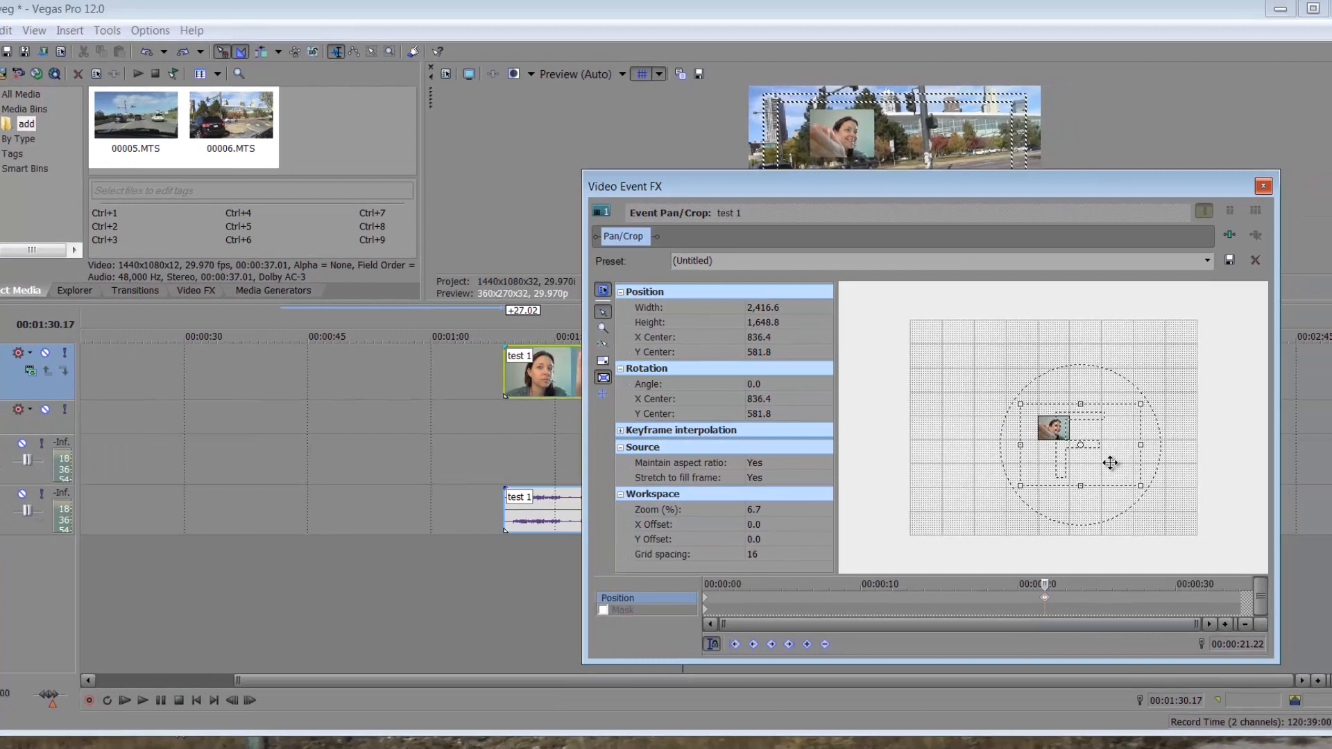
drag(1110, 463, 1044, 416)
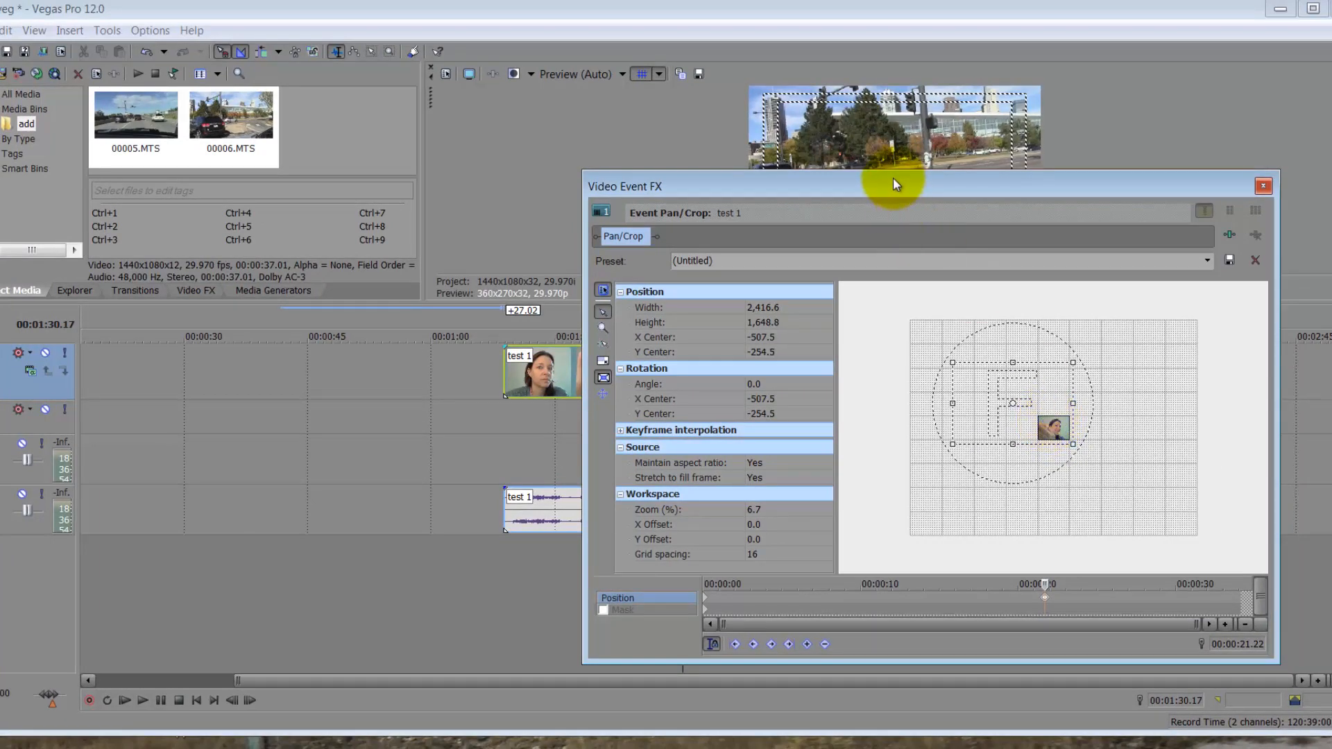
drag(892, 177, 441, 173)
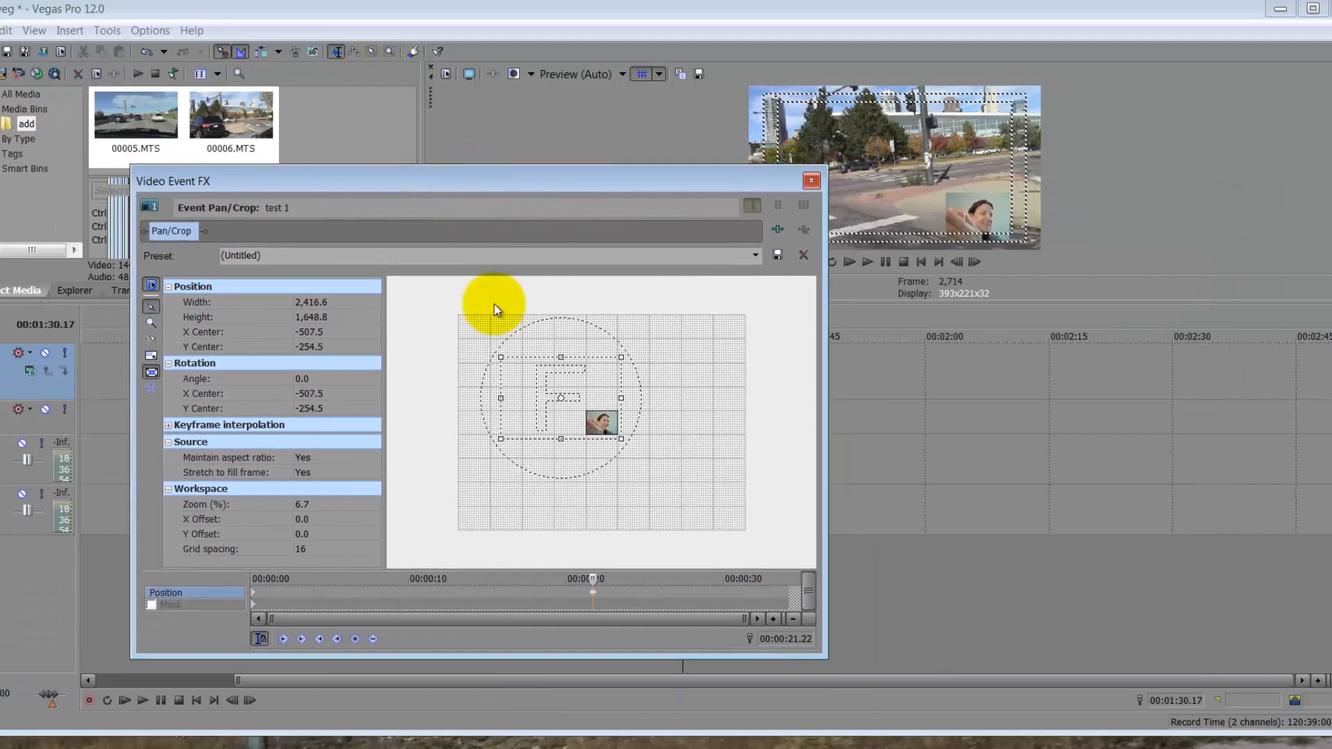
mouse_move(596, 419)
mouse_down()
mouse_move(602, 436)
mouse_move(595, 425)
mouse_up()
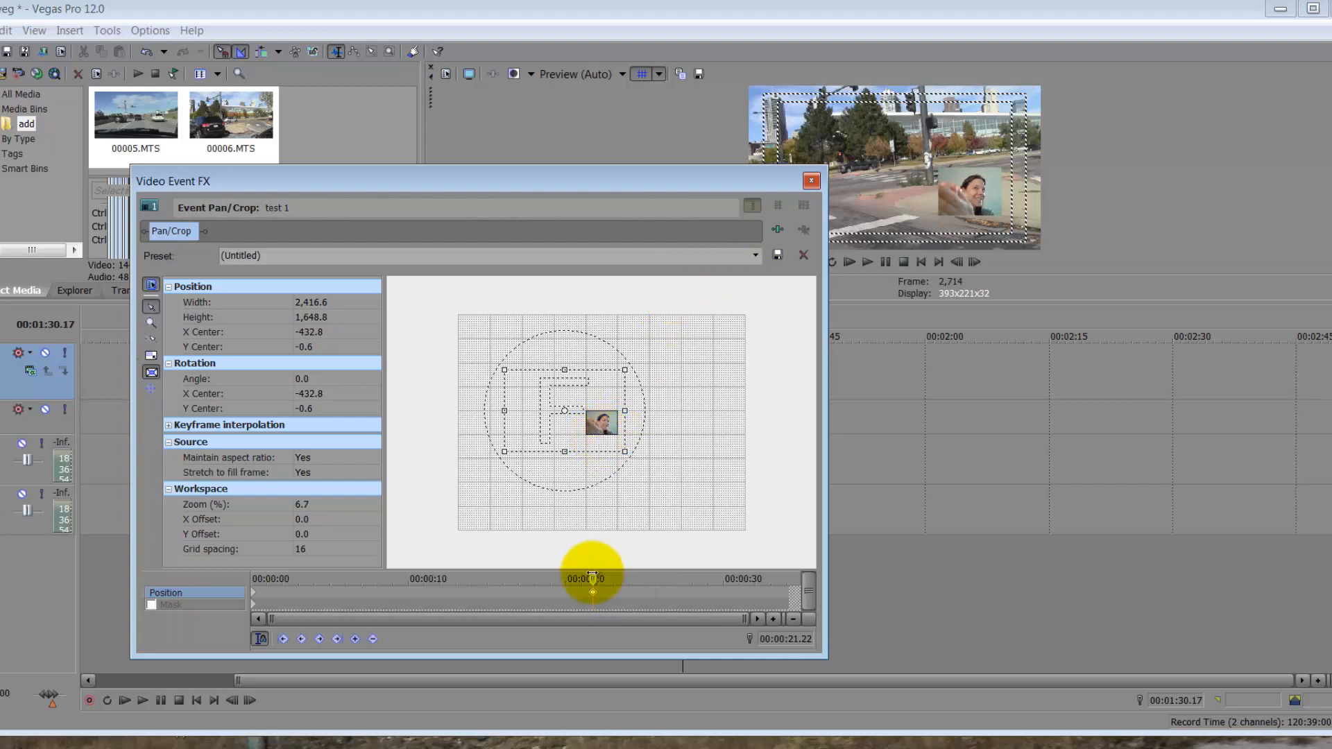
- Scrub through the Pan/Crop animation and delete the position keyframe at 00:00:21.22
drag(592, 578, 501, 617)
click(593, 594)
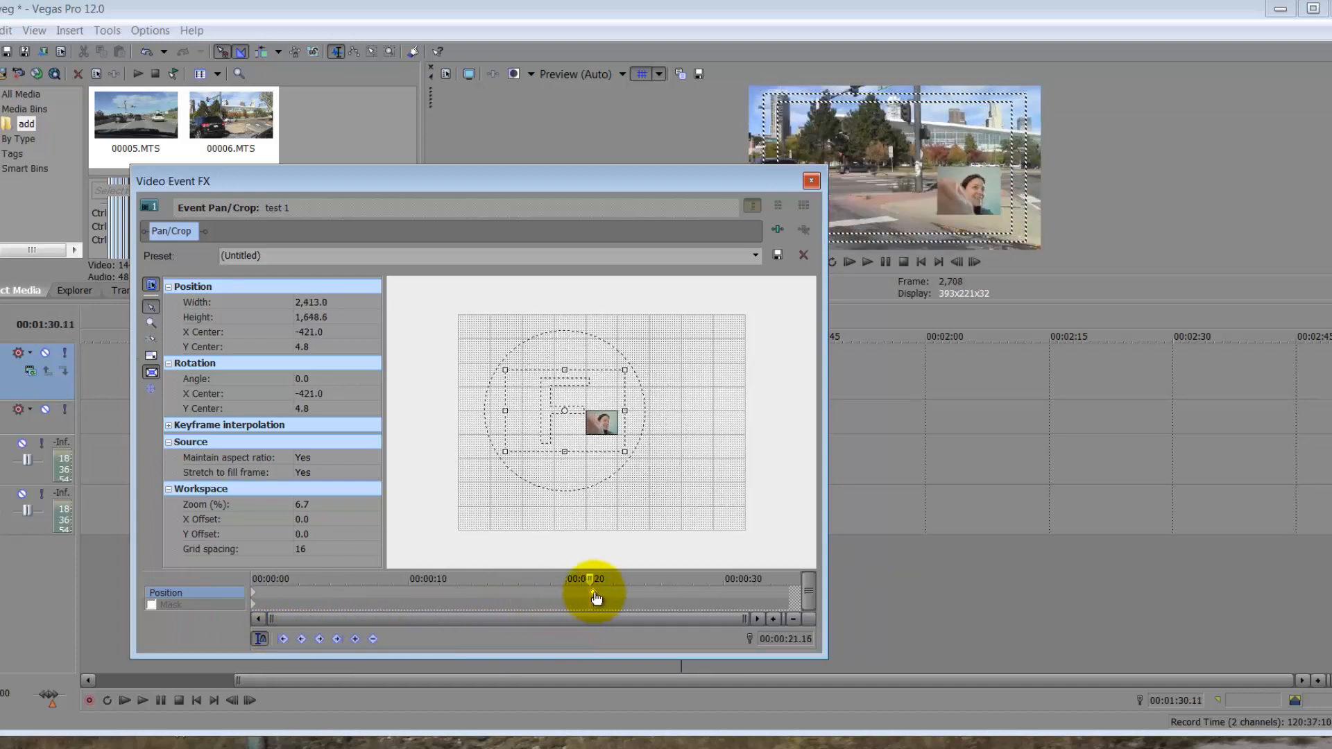
right_click(595, 595)
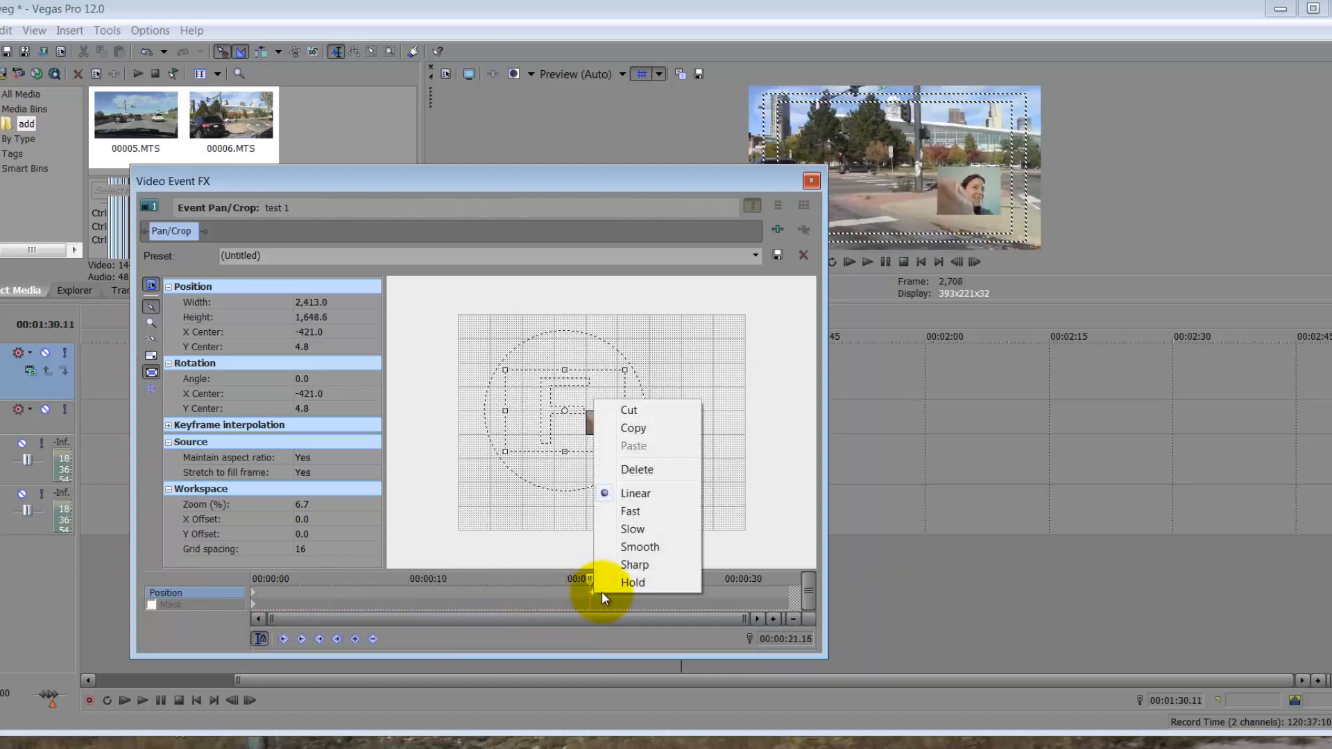
click(637, 469)
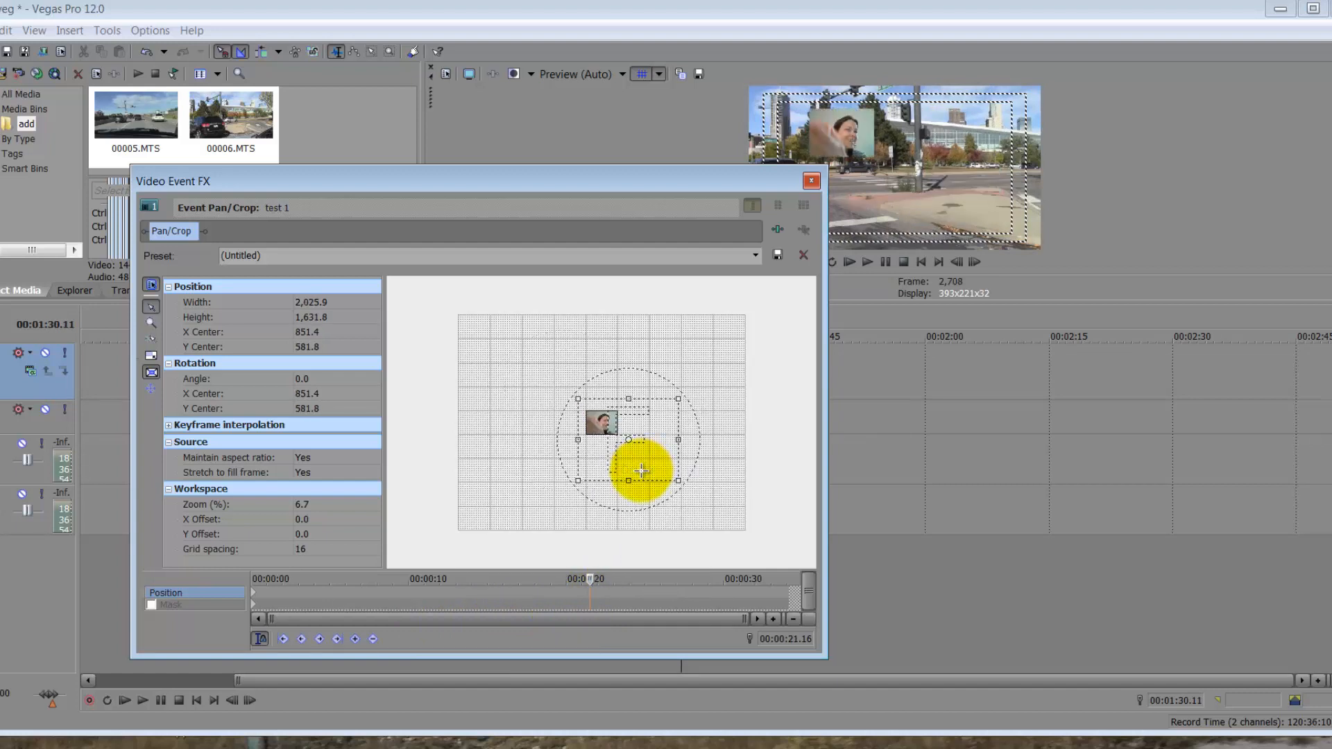
- Preview the inset picture up to 00:00:23.22, close the Pan/Crop editor and reduce track 1's height
drag(588, 581, 624, 603)
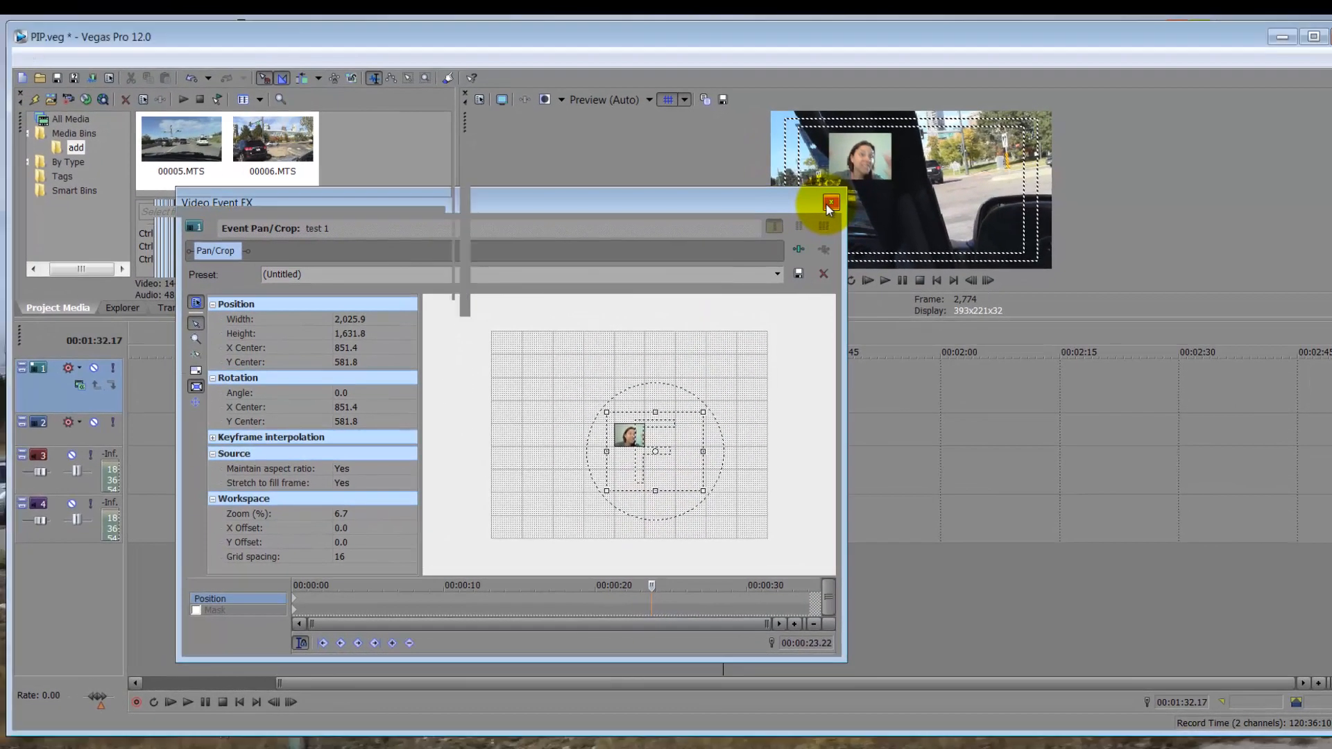
click(830, 204)
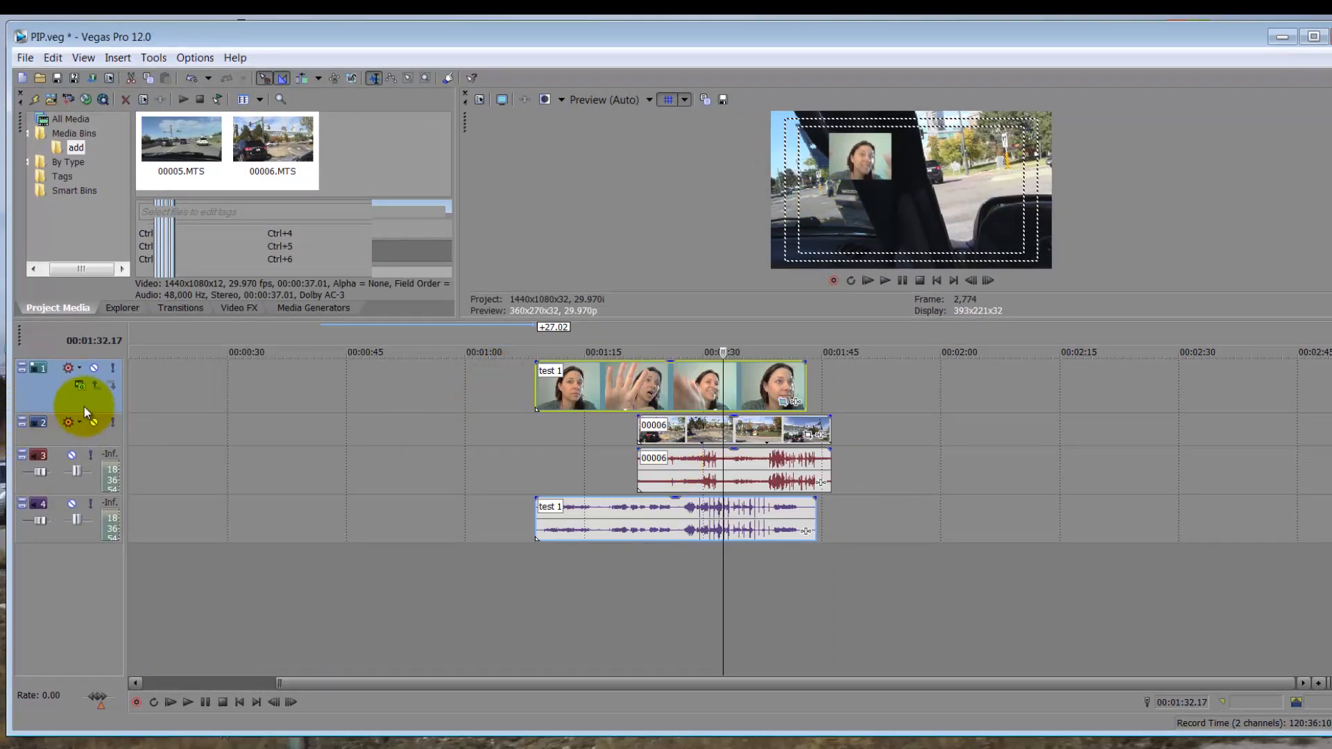
drag(83, 414, 84, 401)
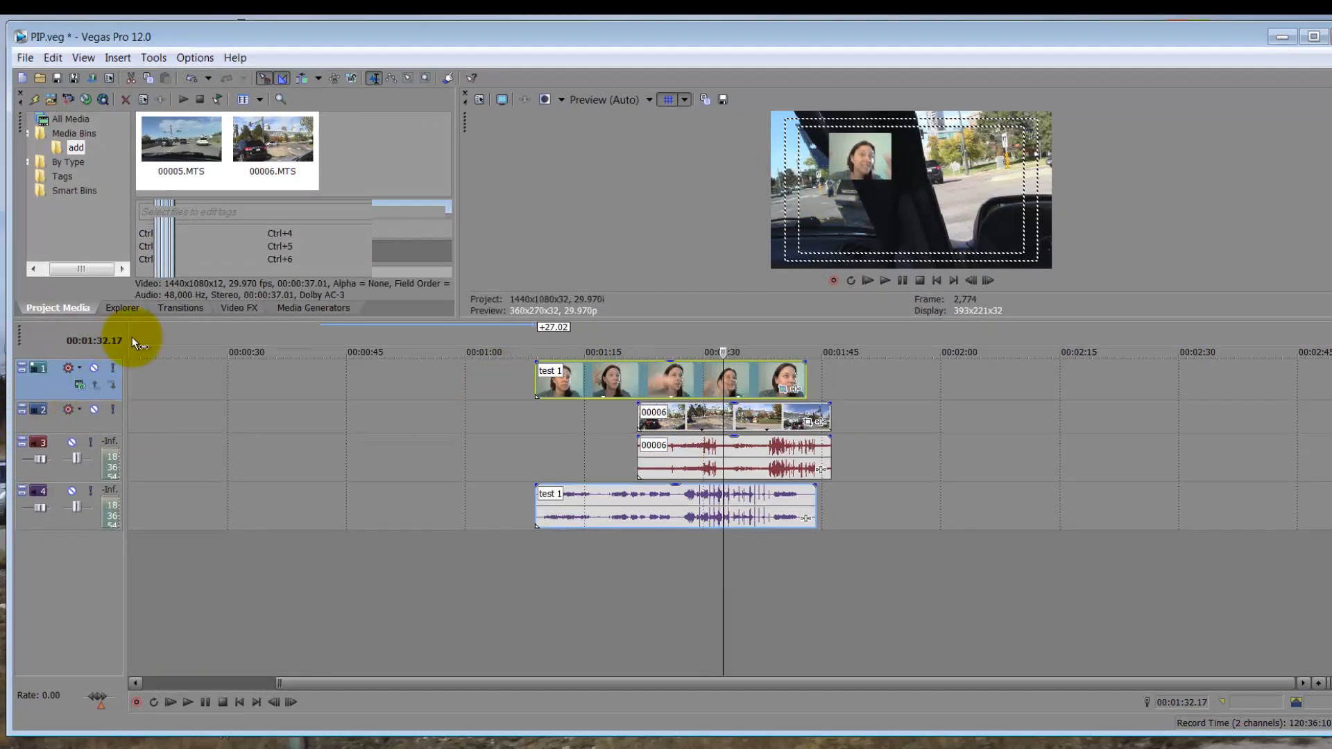
- Widen the track headers, open Track Motion for track 1, and shrink its window to keep the timeline clips in view
drag(132, 335, 244, 352)
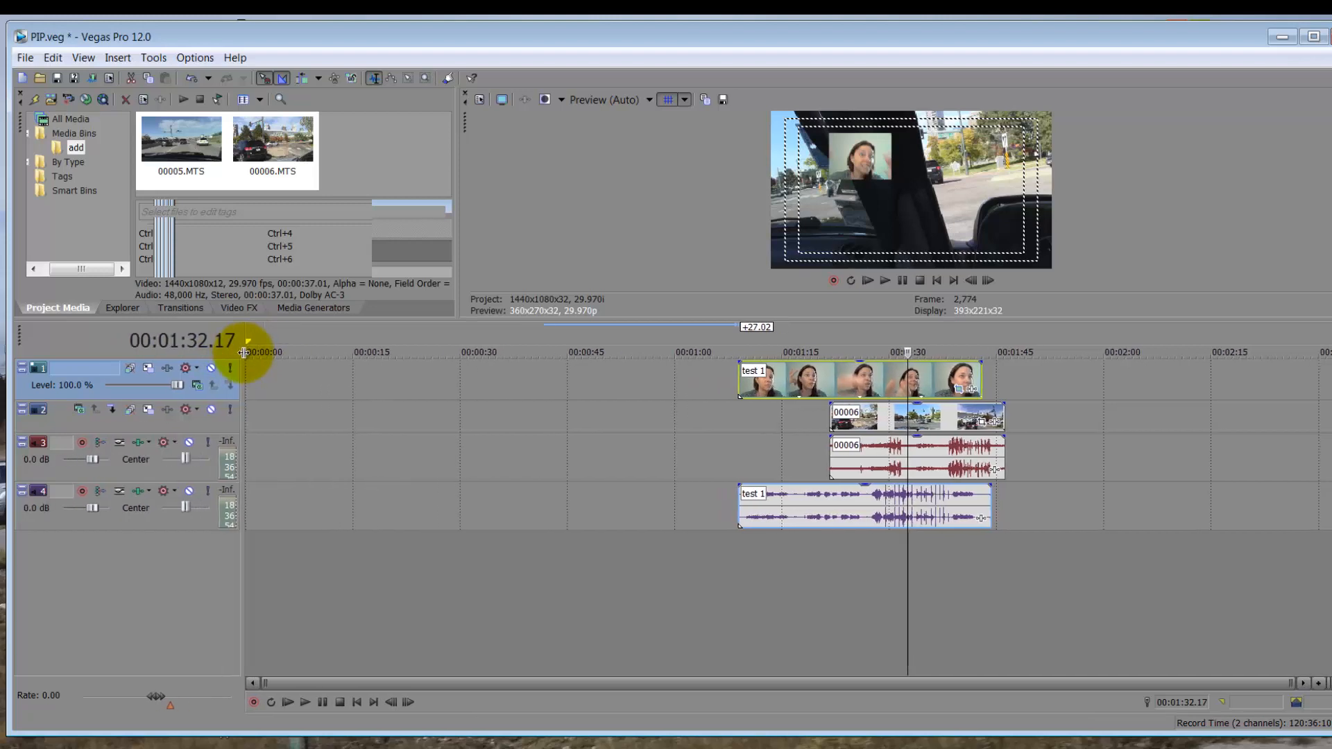
click(148, 369)
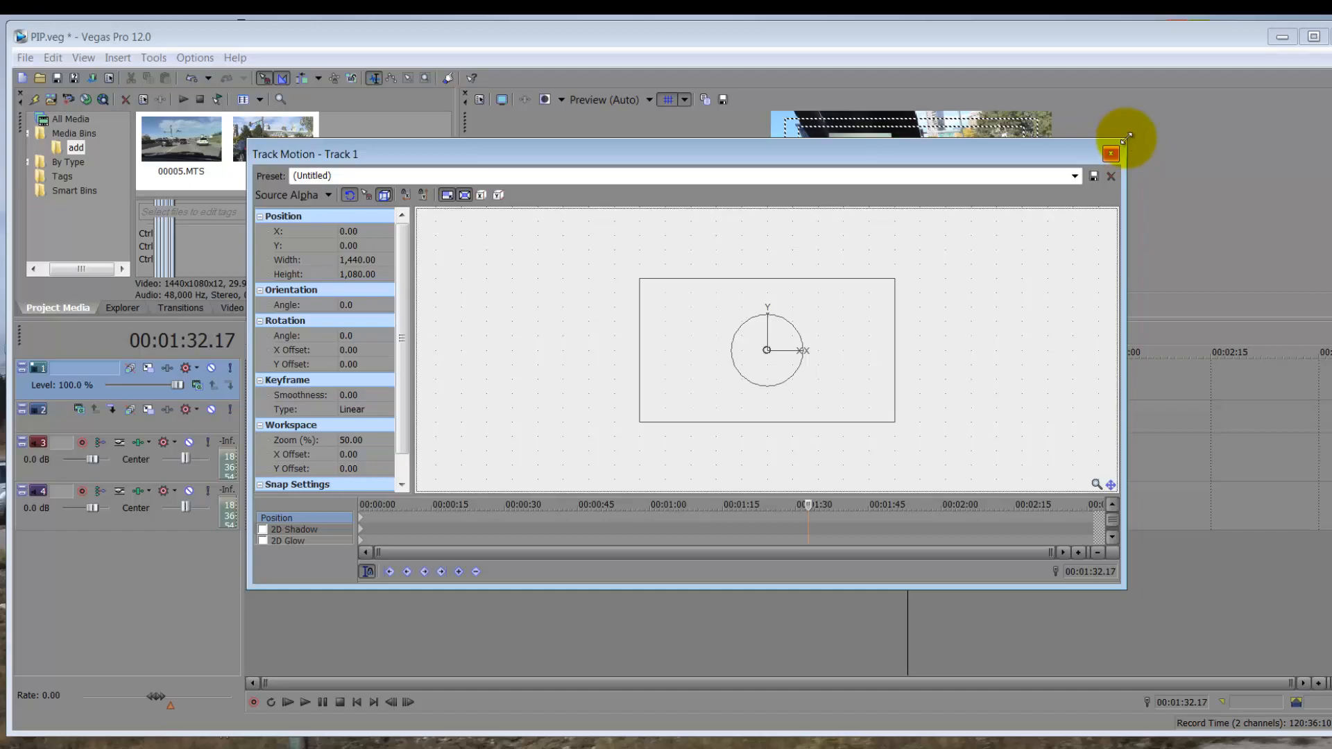
drag(1124, 139, 780, 290)
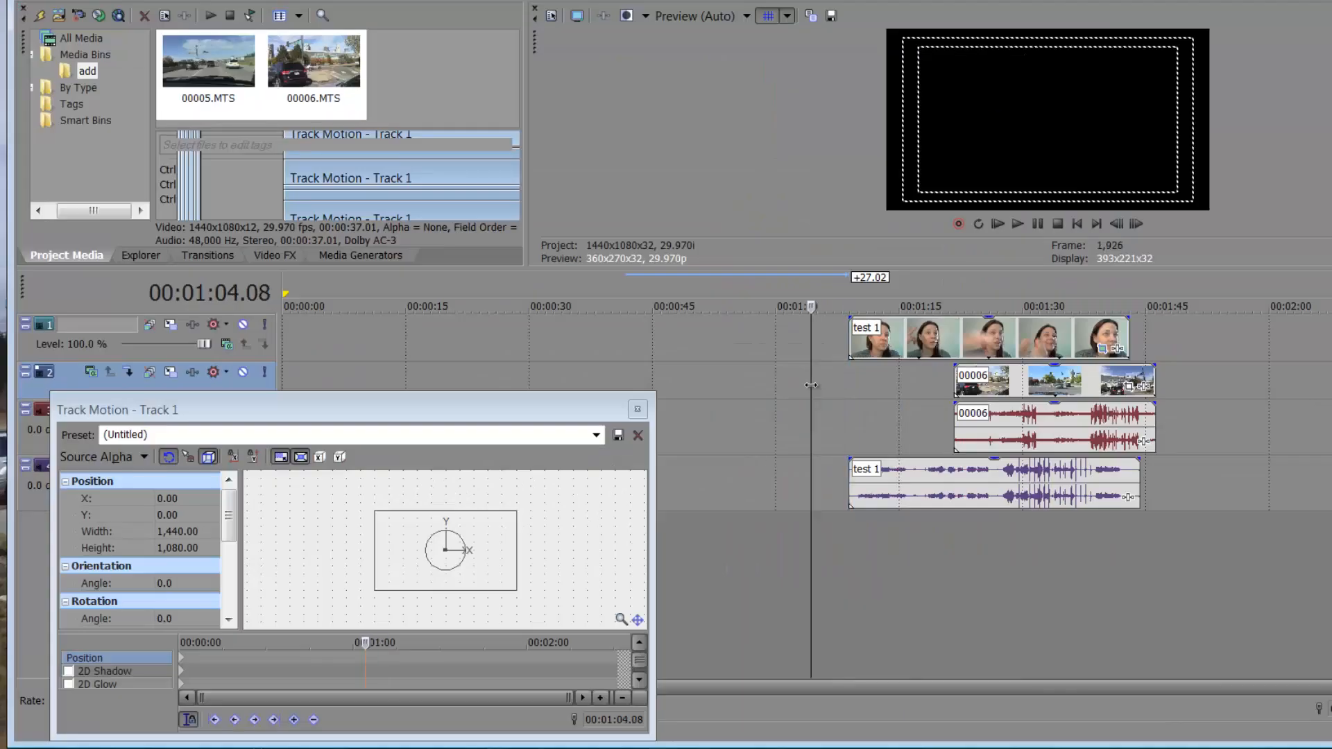
- Select the test 1 clip and scrub both the main and Track Motion timelines, ending at 00:01:27.18
drag(703, 419, 750, 419)
drag(864, 385, 1003, 376)
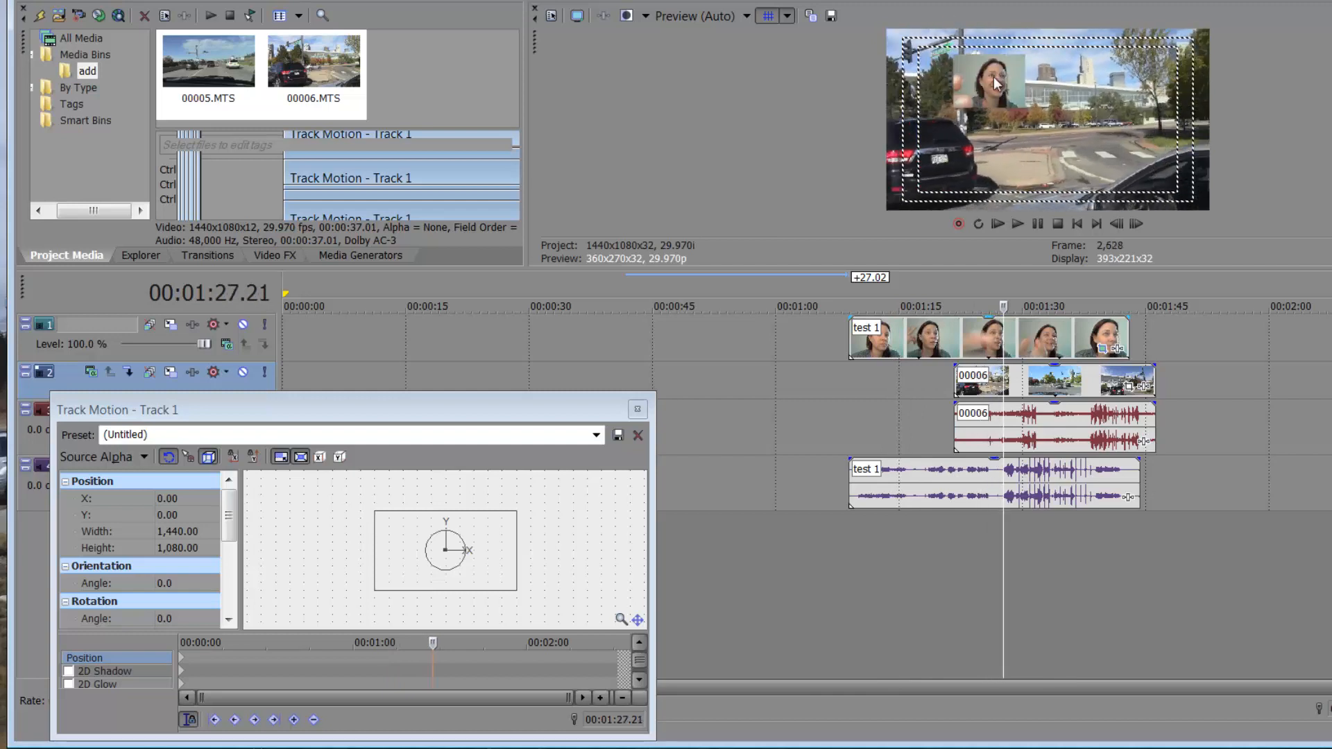
click(907, 349)
drag(905, 307, 997, 412)
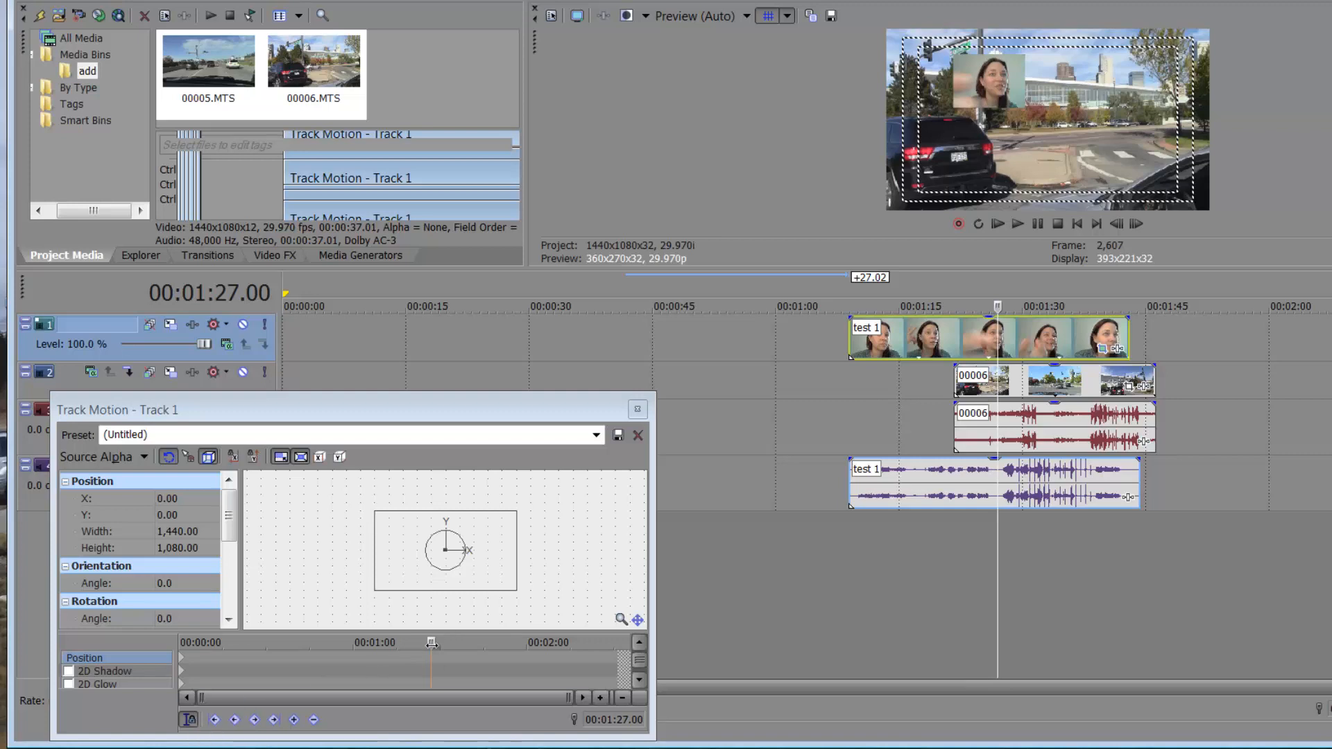
mouse_move(431, 642)
mouse_down()
mouse_move(465, 641)
mouse_move(428, 642)
mouse_up()
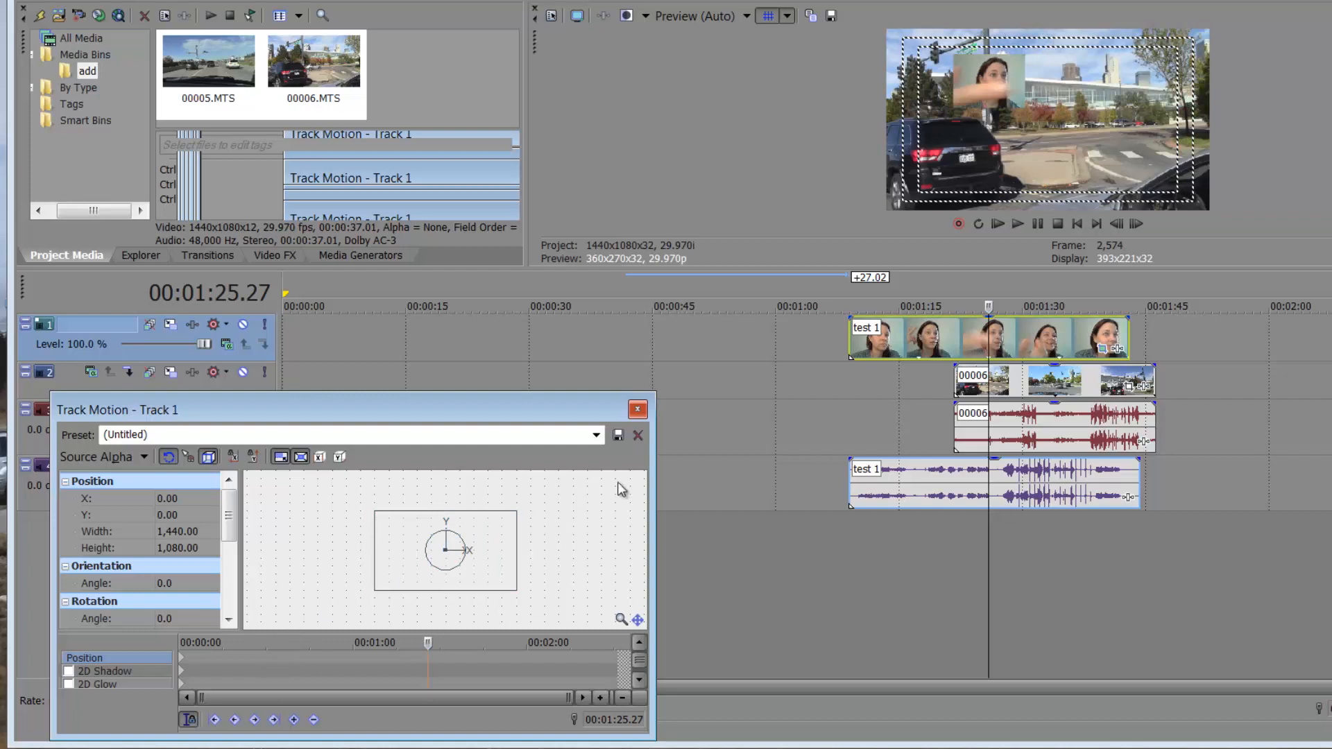
mouse_move(428, 645)
mouse_down()
mouse_move(387, 645)
mouse_move(463, 647)
mouse_move(433, 651)
mouse_up()
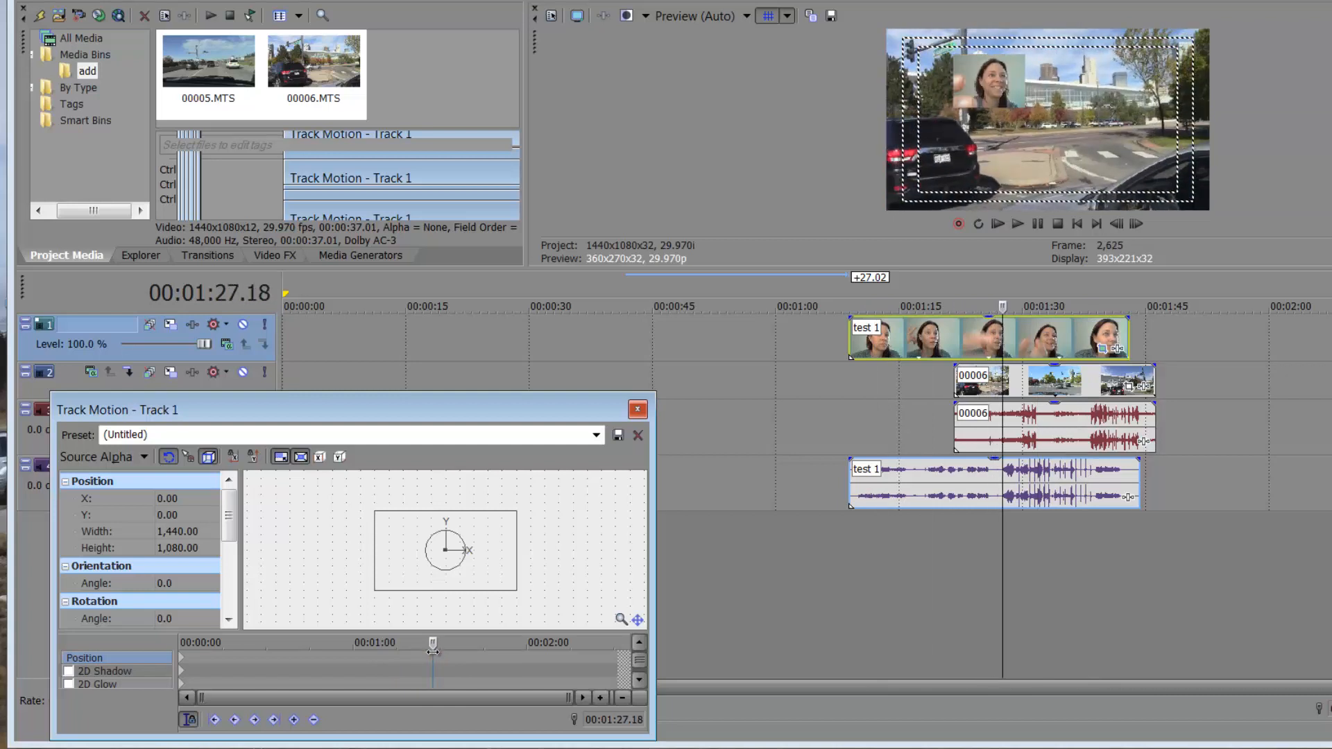
click(458, 577)
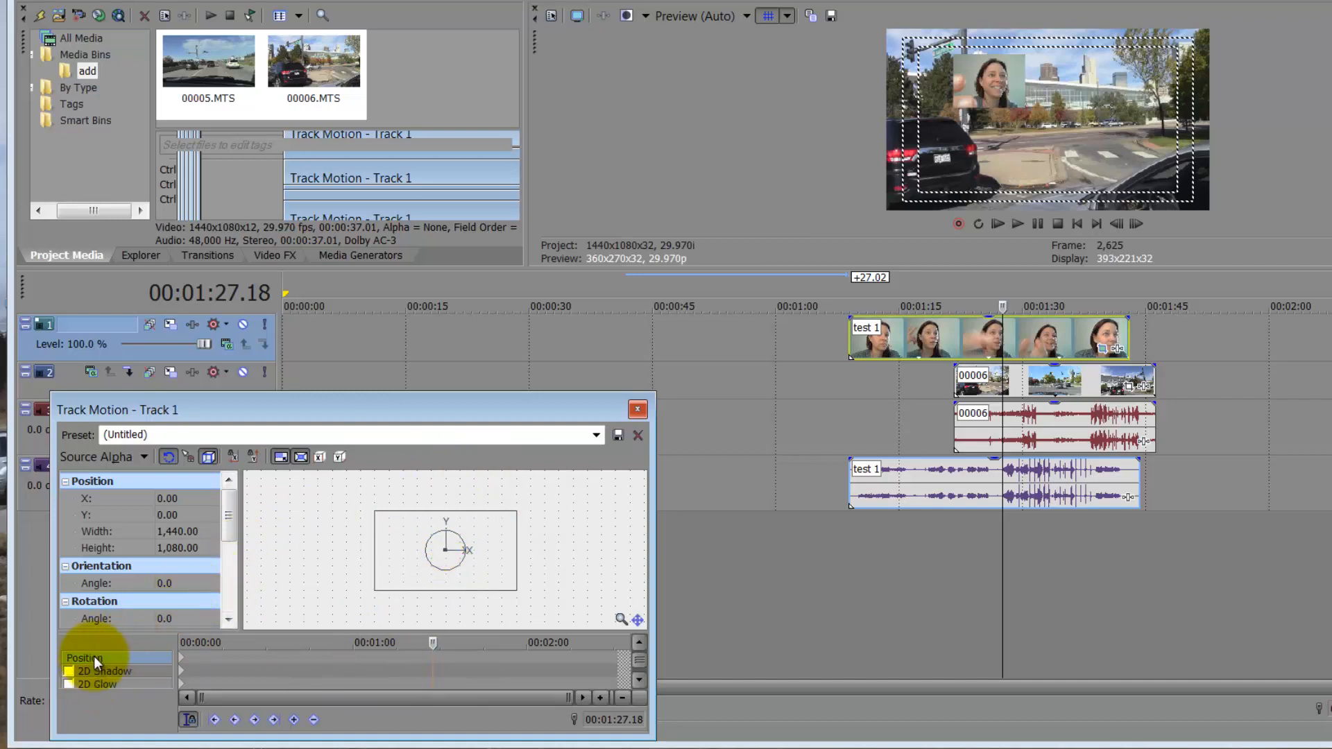
- Check track 1's 2D Shadow settings, return to its Position settings and enlarge the Track Motion window
click(113, 671)
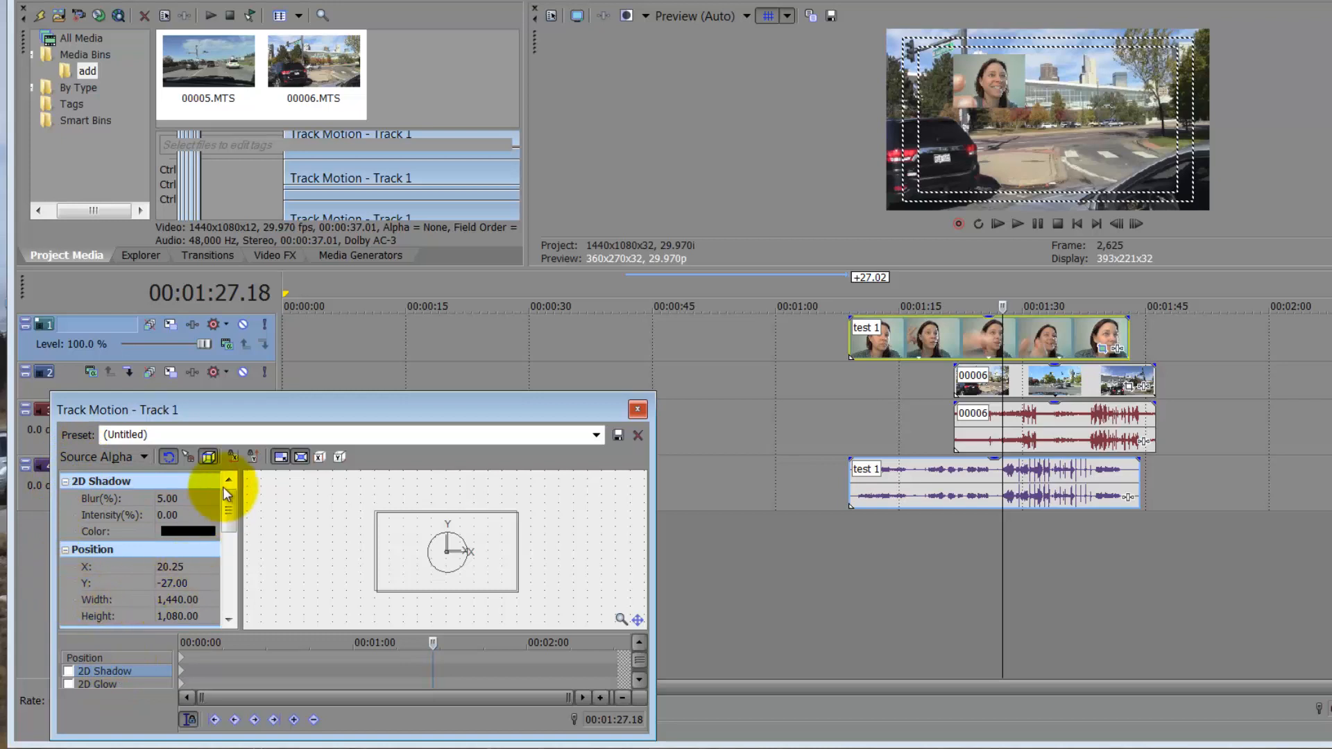
click(123, 657)
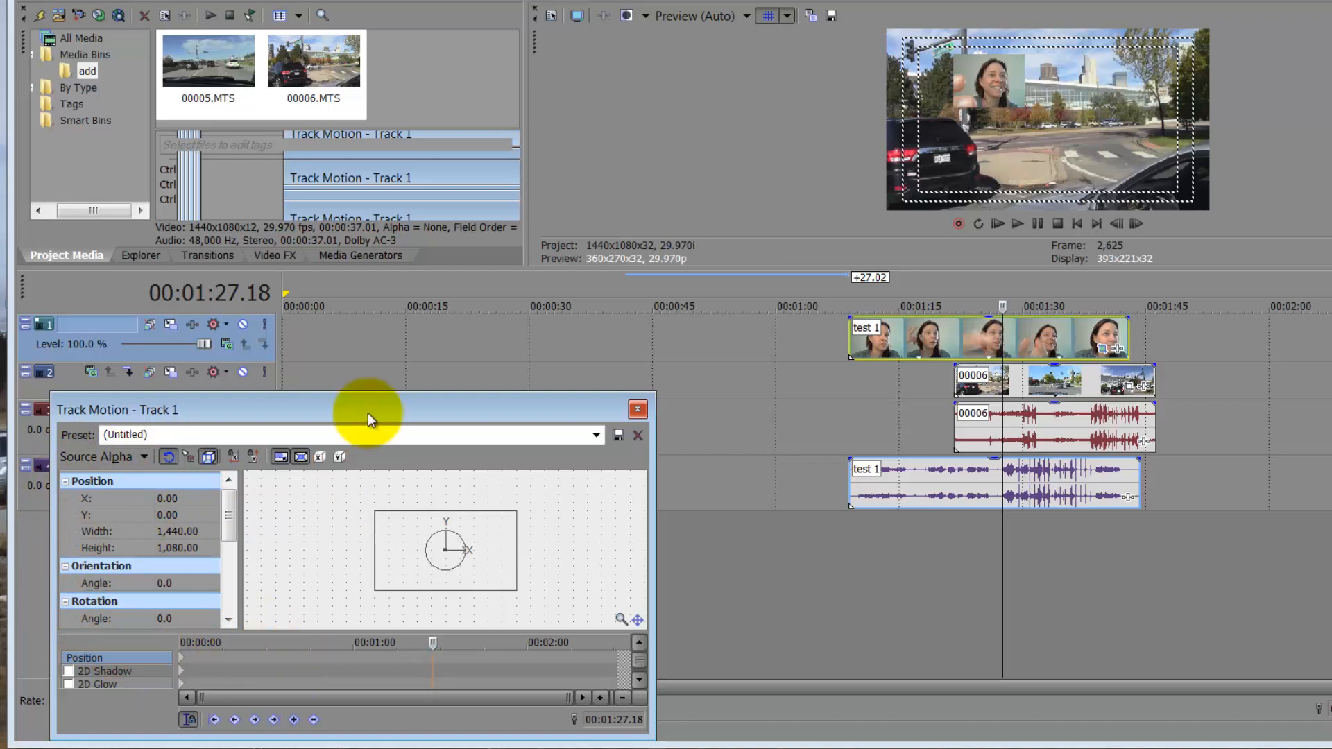
drag(378, 392, 382, 323)
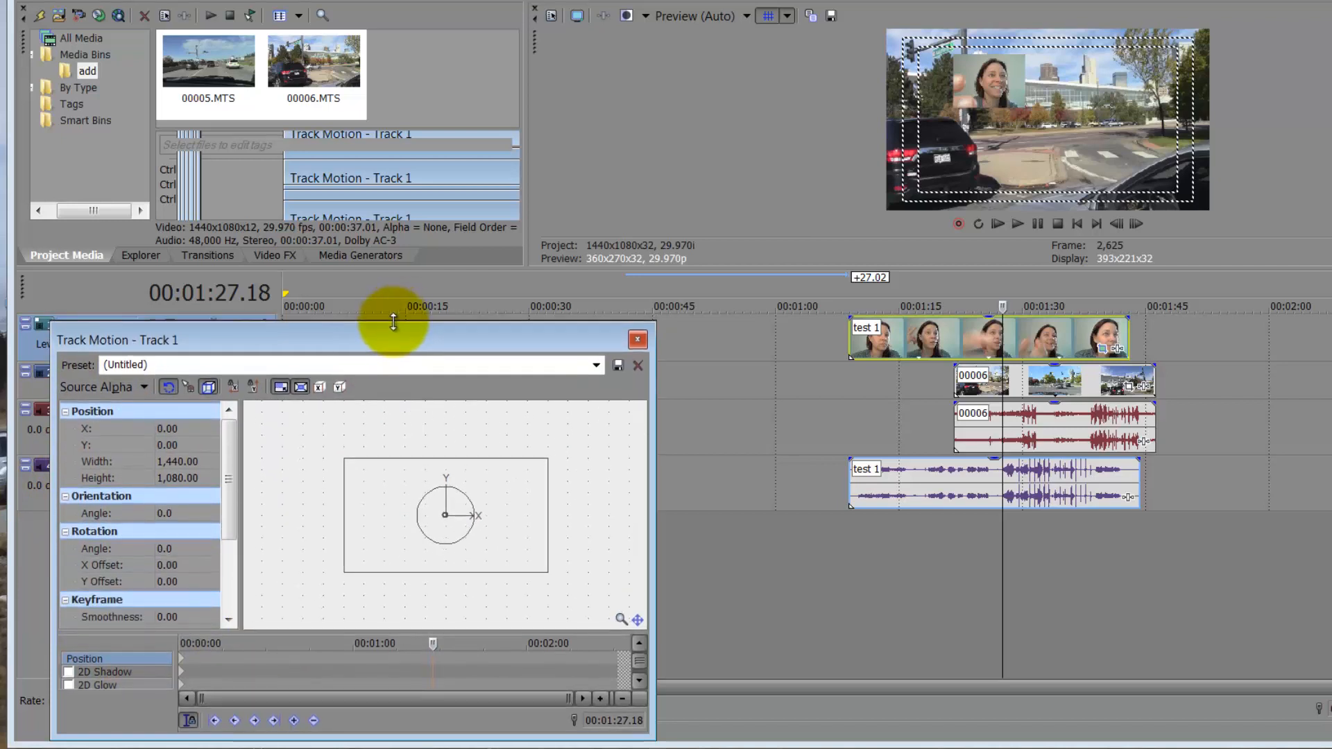
- Reposition track 1 in Track Motion at 00:01:27.26 to X 632.90 and Y -139.35
click(434, 641)
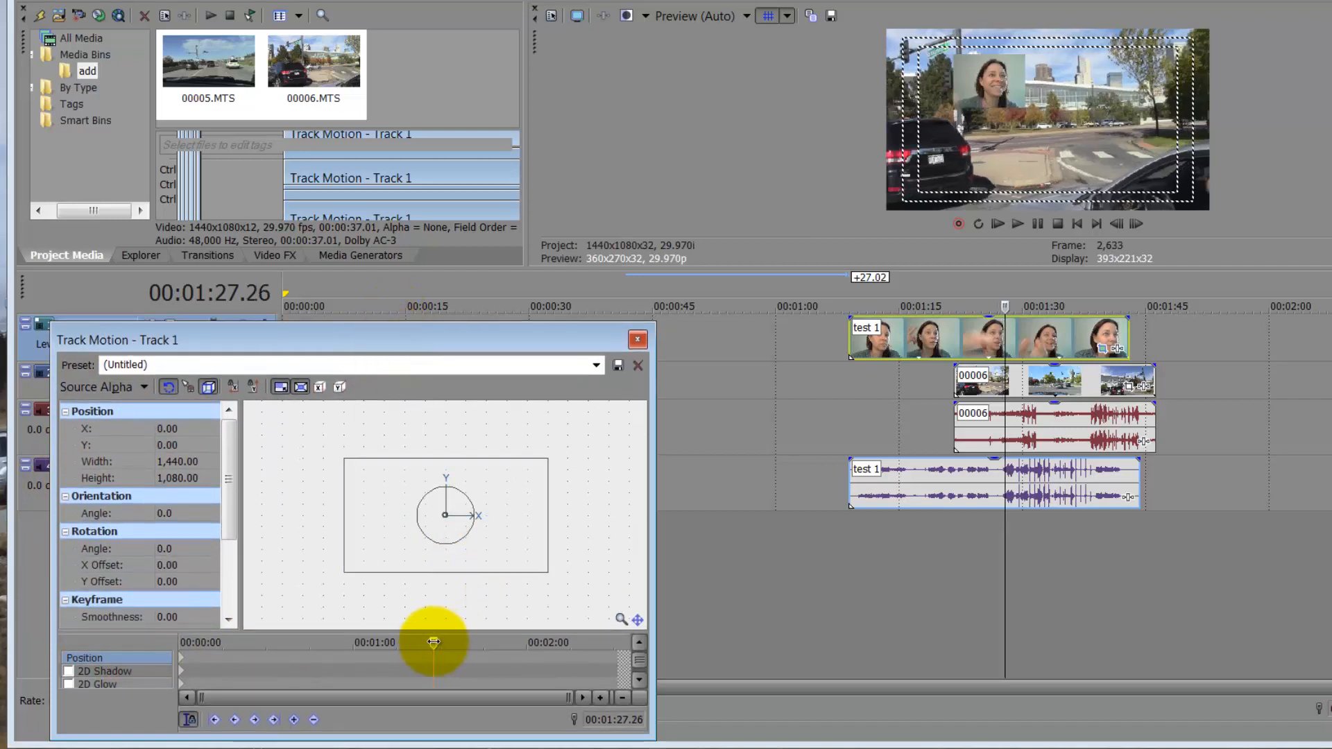
click(491, 528)
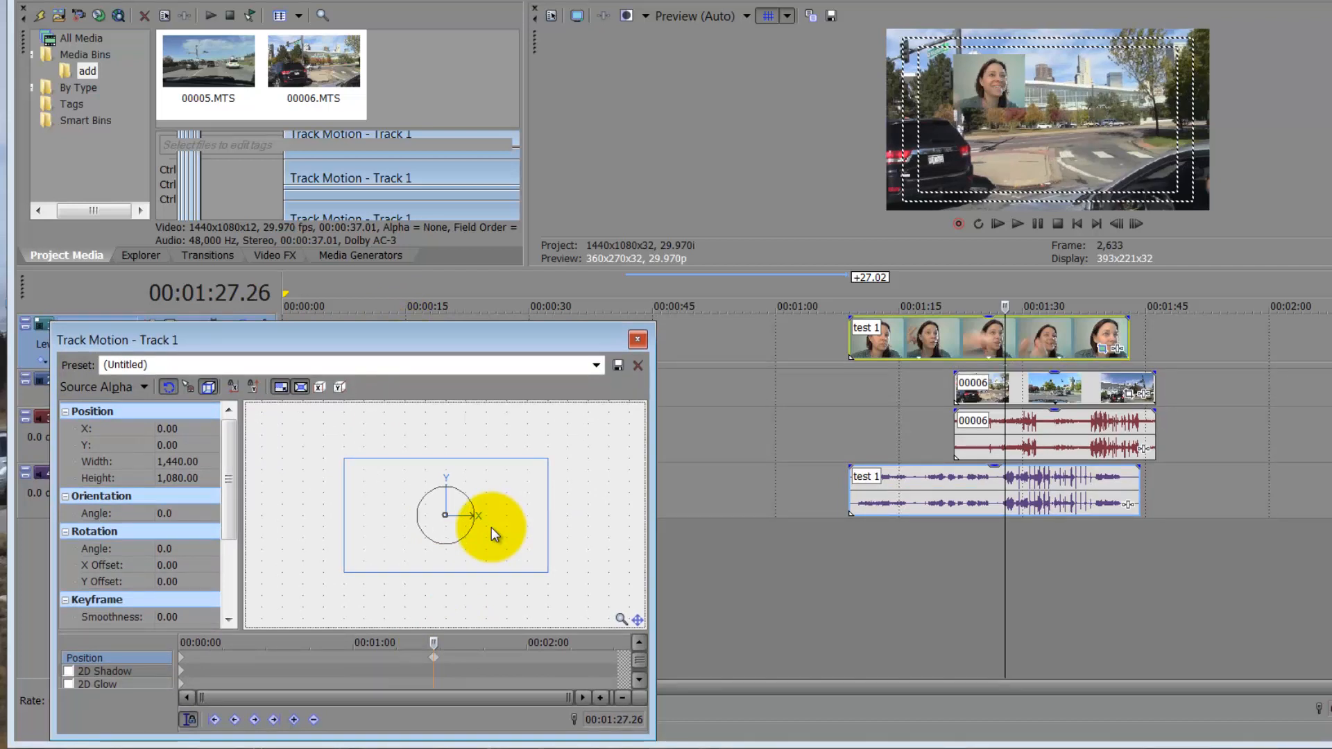
drag(492, 527, 570, 547)
- Check the track's position at 00:01:08.26 and delete the Track Motion position keyframe at 00:01:27.26
drag(433, 642, 378, 660)
click(434, 658)
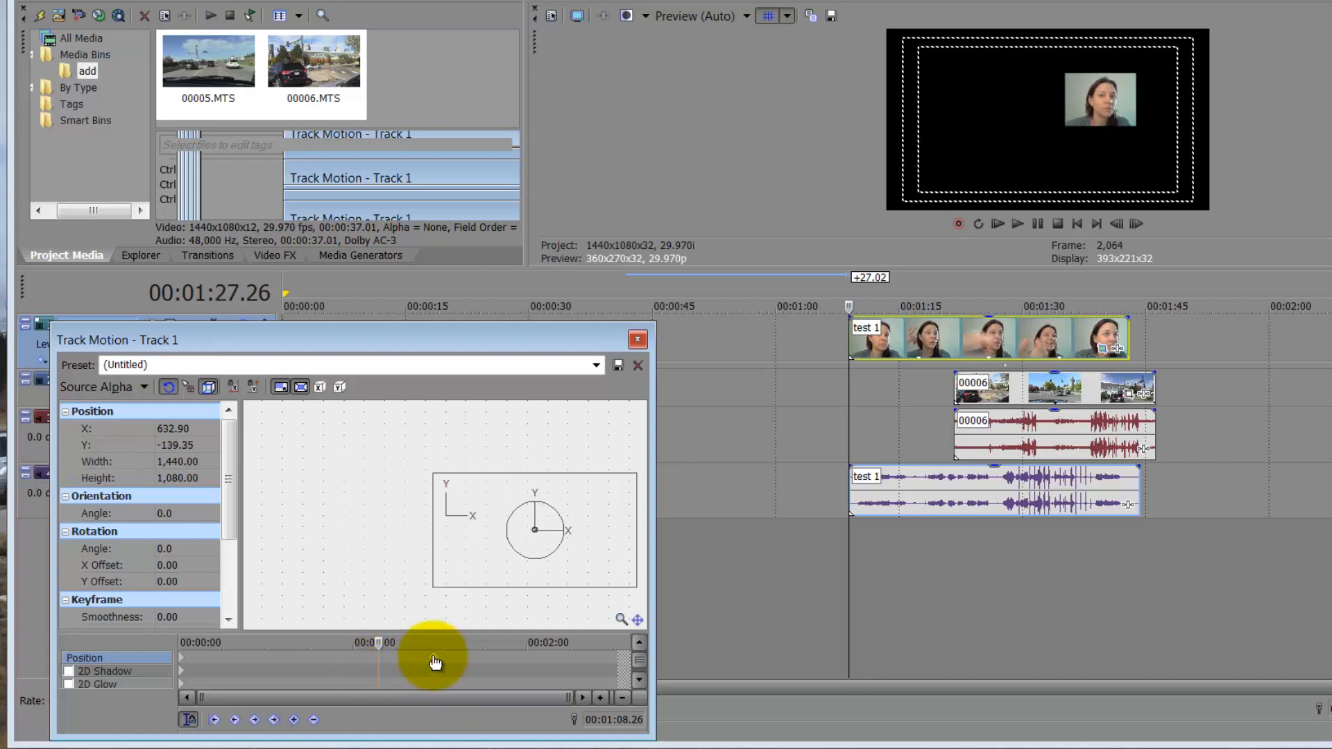
right_click(435, 663)
click(482, 481)
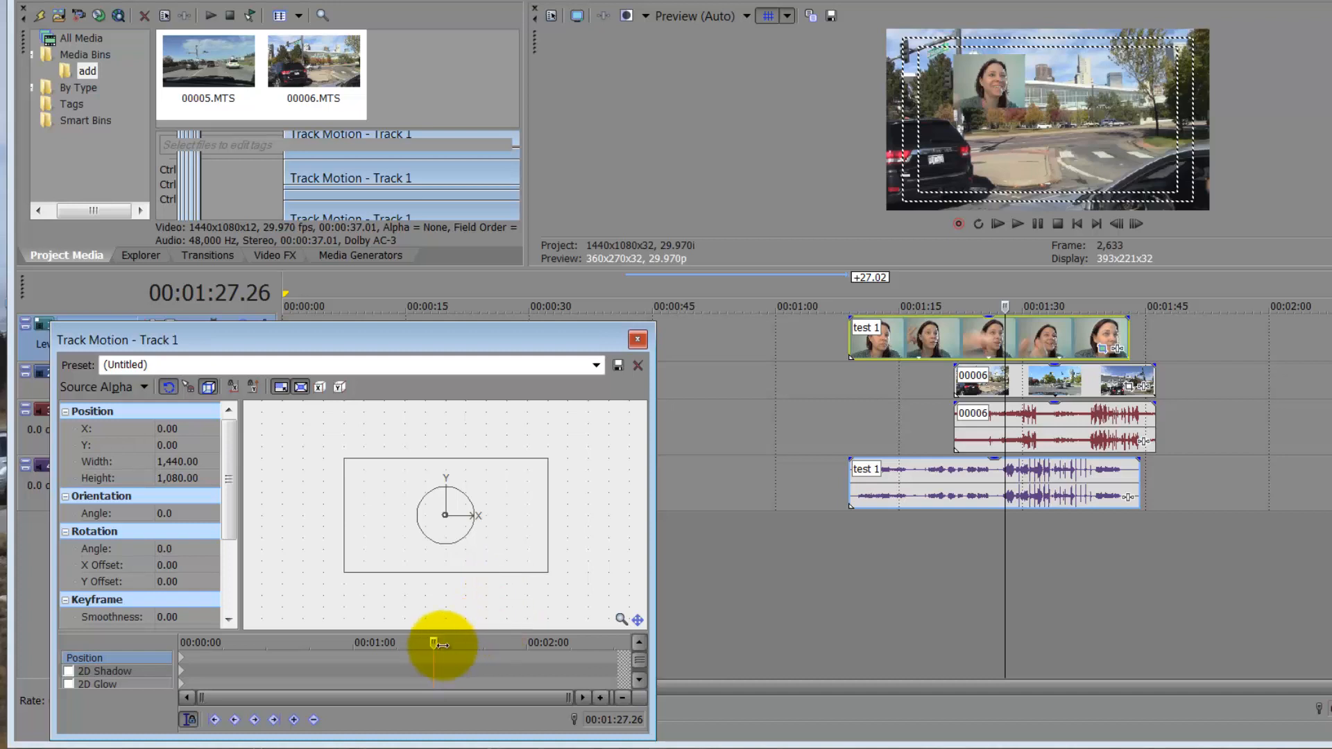
- Add a Track Motion position keyframe at 00:01:08.01, just before the test 1 clip starts, keeping the default position
drag(434, 644, 165, 673)
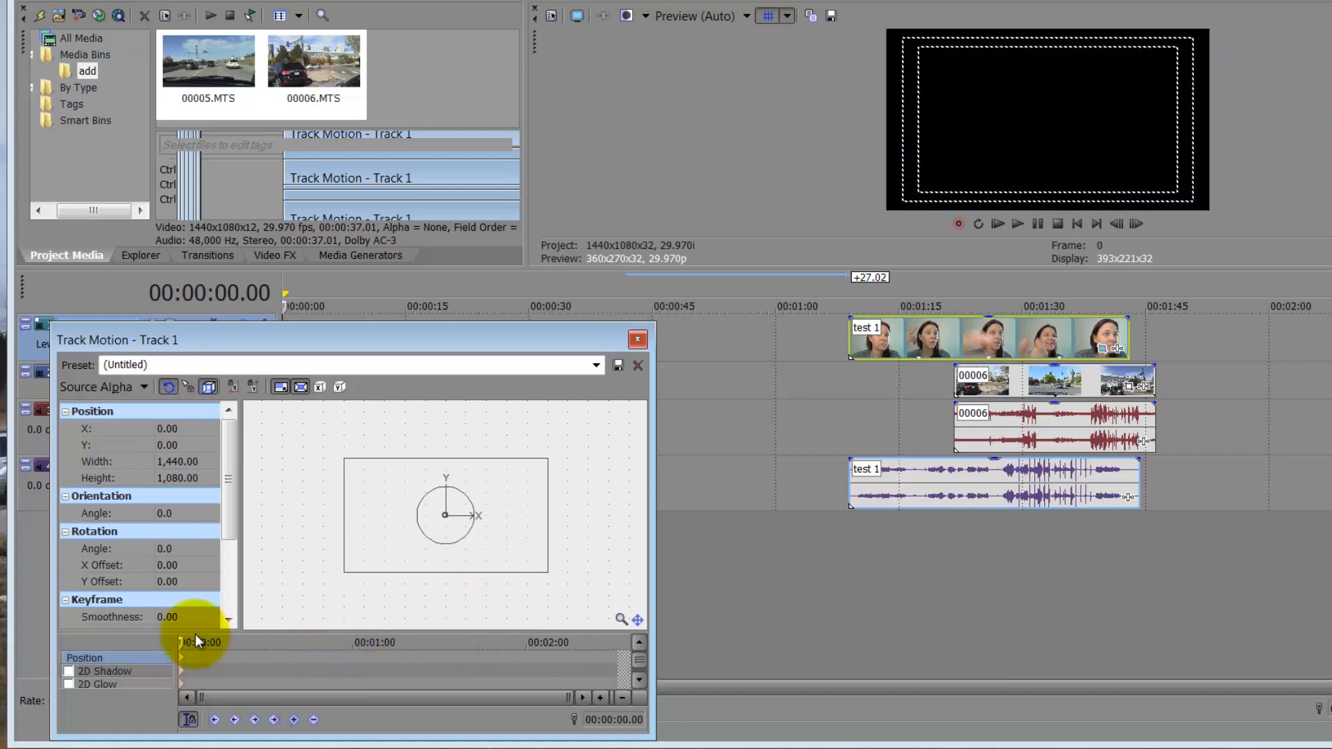
click(454, 551)
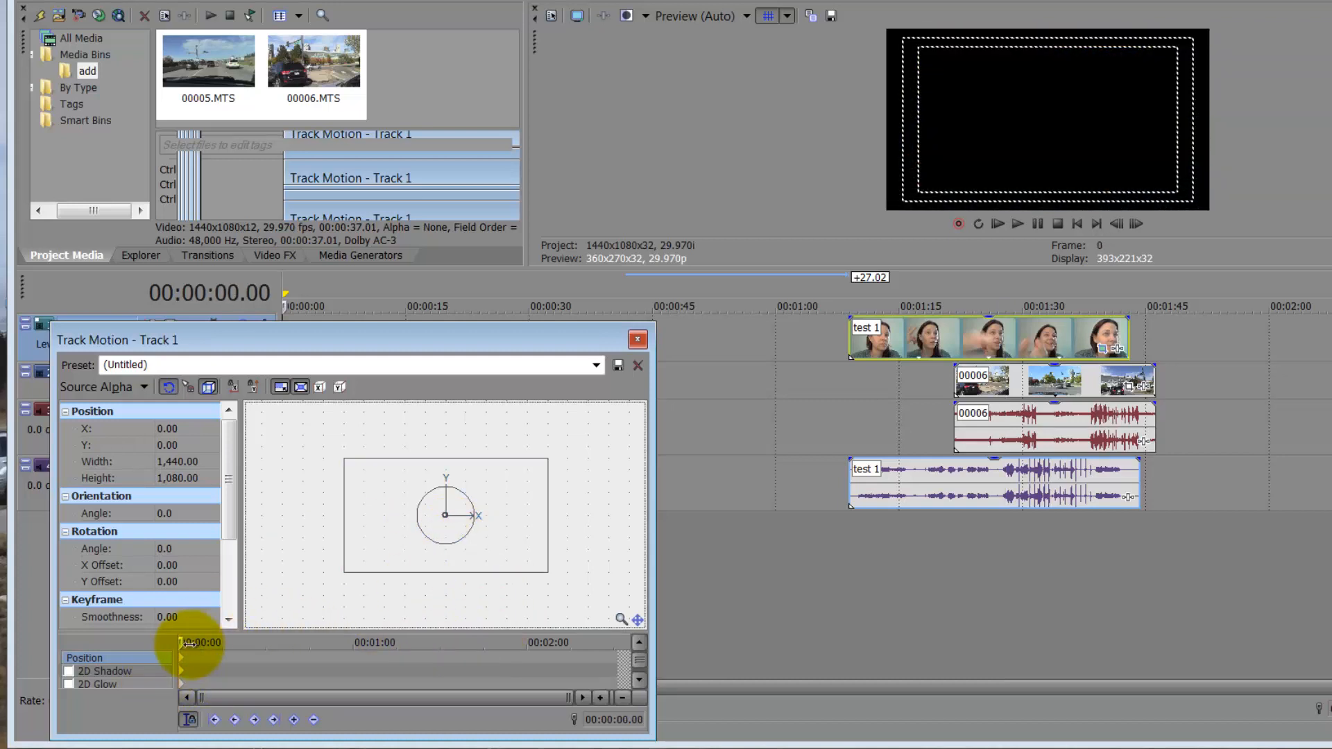
drag(189, 644, 377, 657)
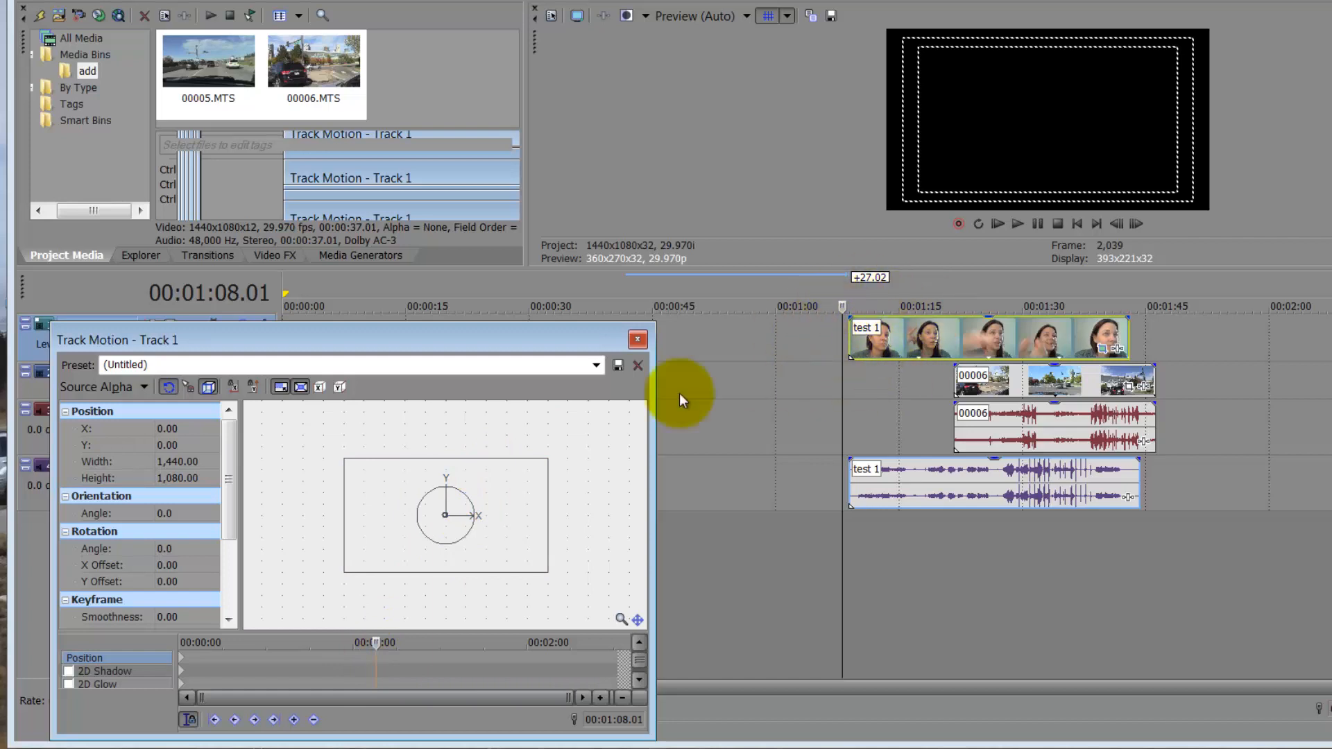
click(396, 539)
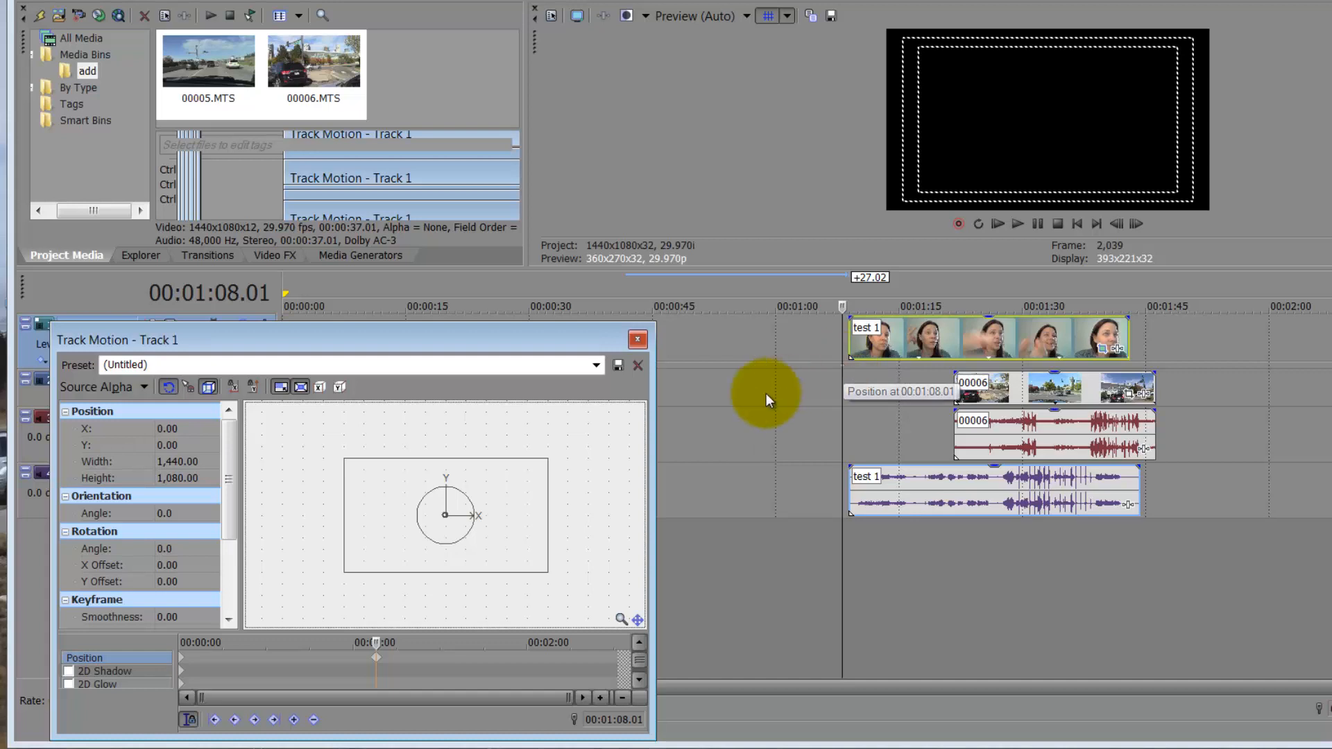
- Add a second default position keyframe at 00:01:21.01, just before the 00006 clip, and compare it with the first
drag(376, 642, 414, 642)
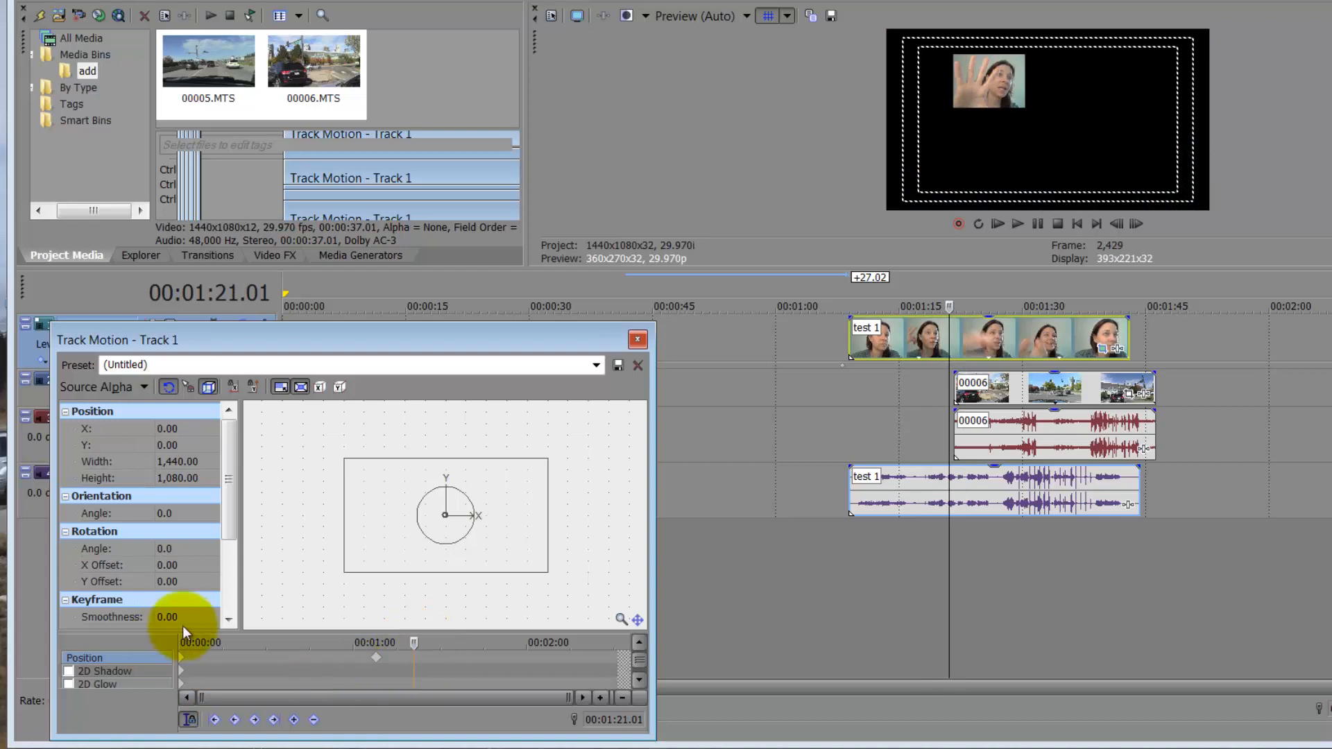
click(406, 548)
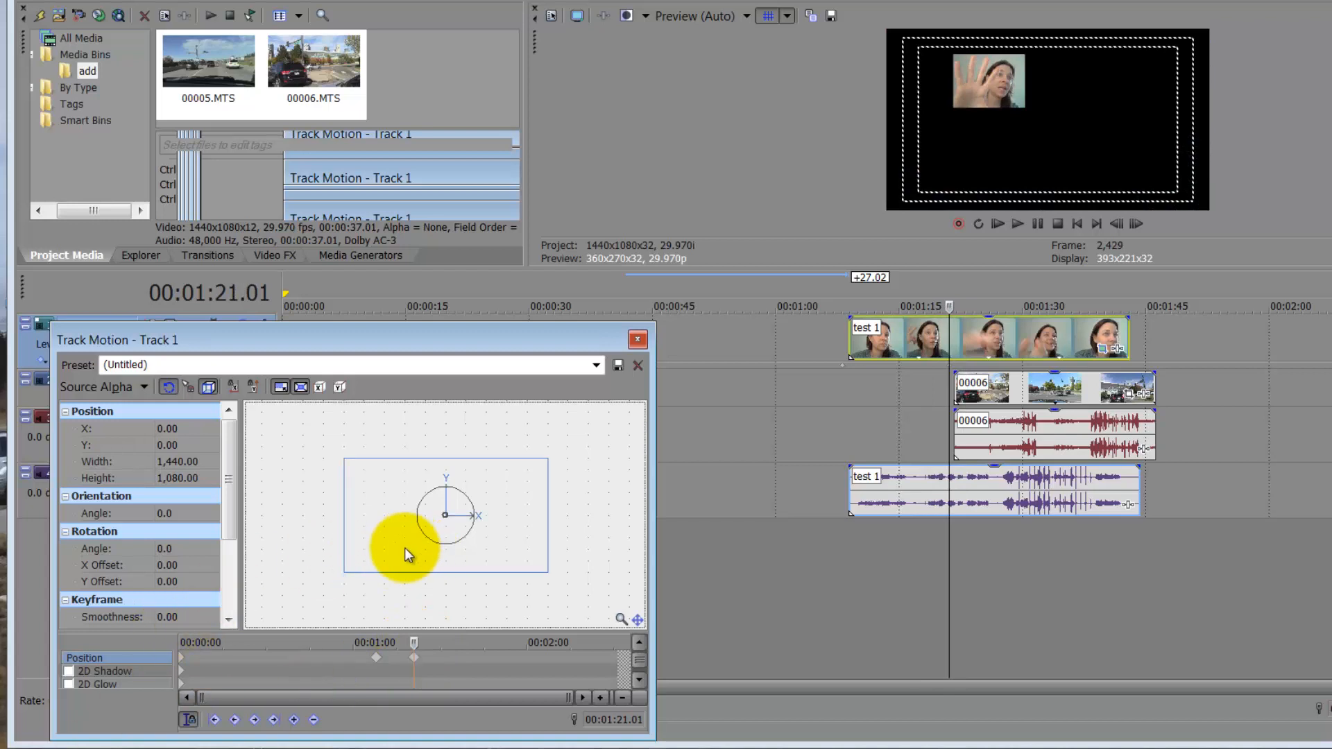
click(413, 659)
click(377, 663)
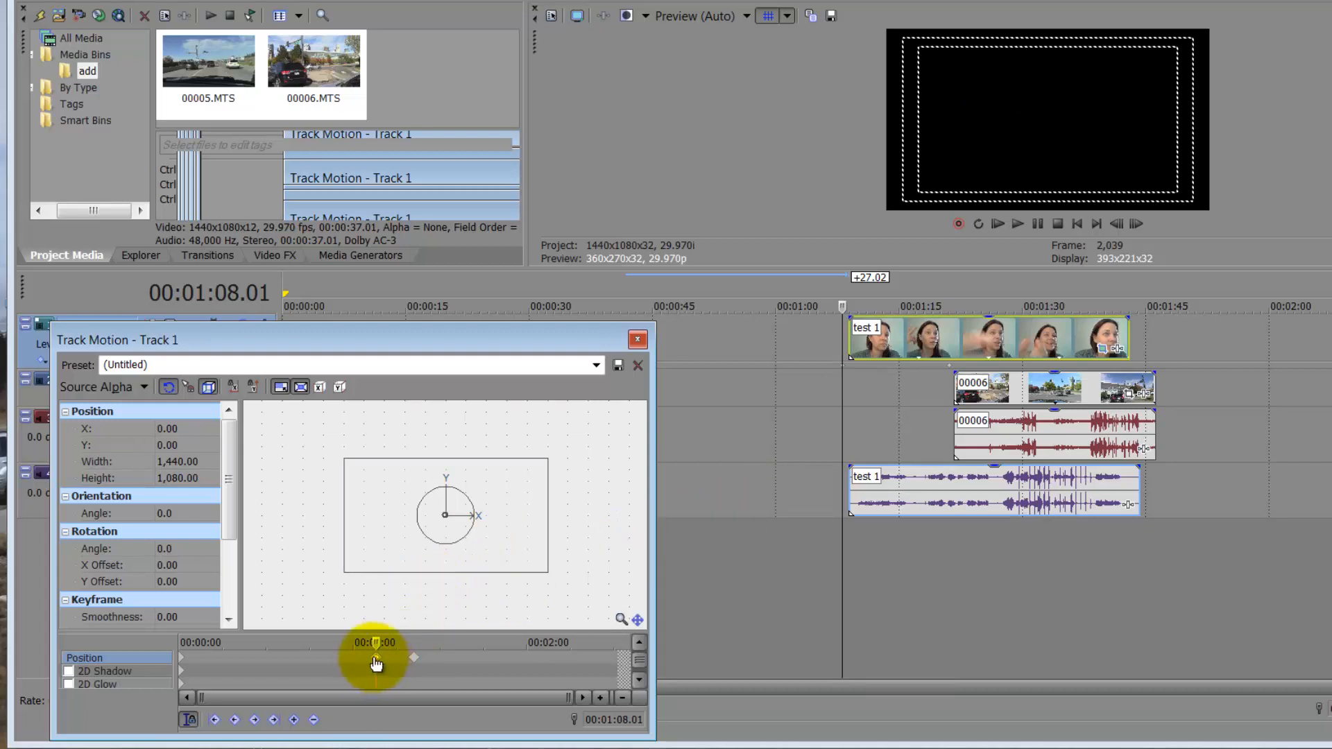
click(952, 372)
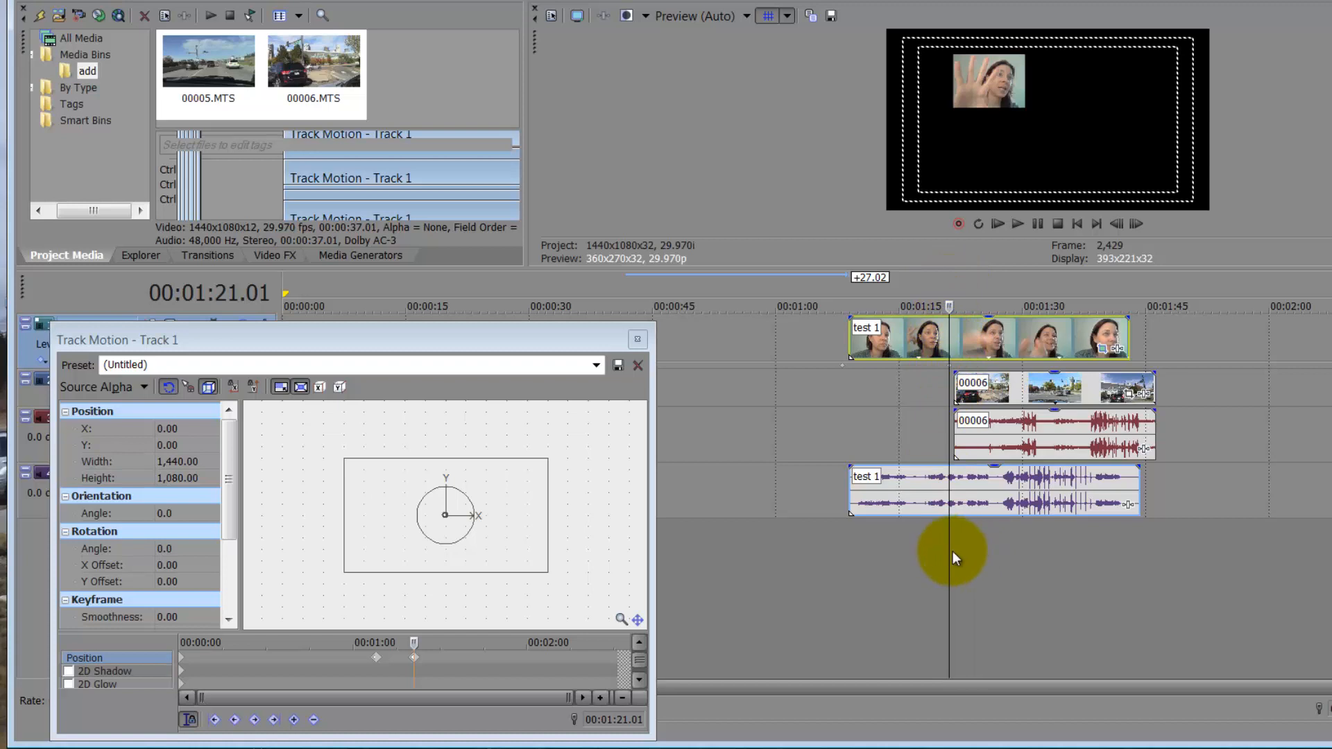
- Mark a range from the start of the 00006 clip to 00:01:30.05 and move track 1 there to X 592.26, Y -7.74
drag(954, 553, 1025, 540)
click(453, 537)
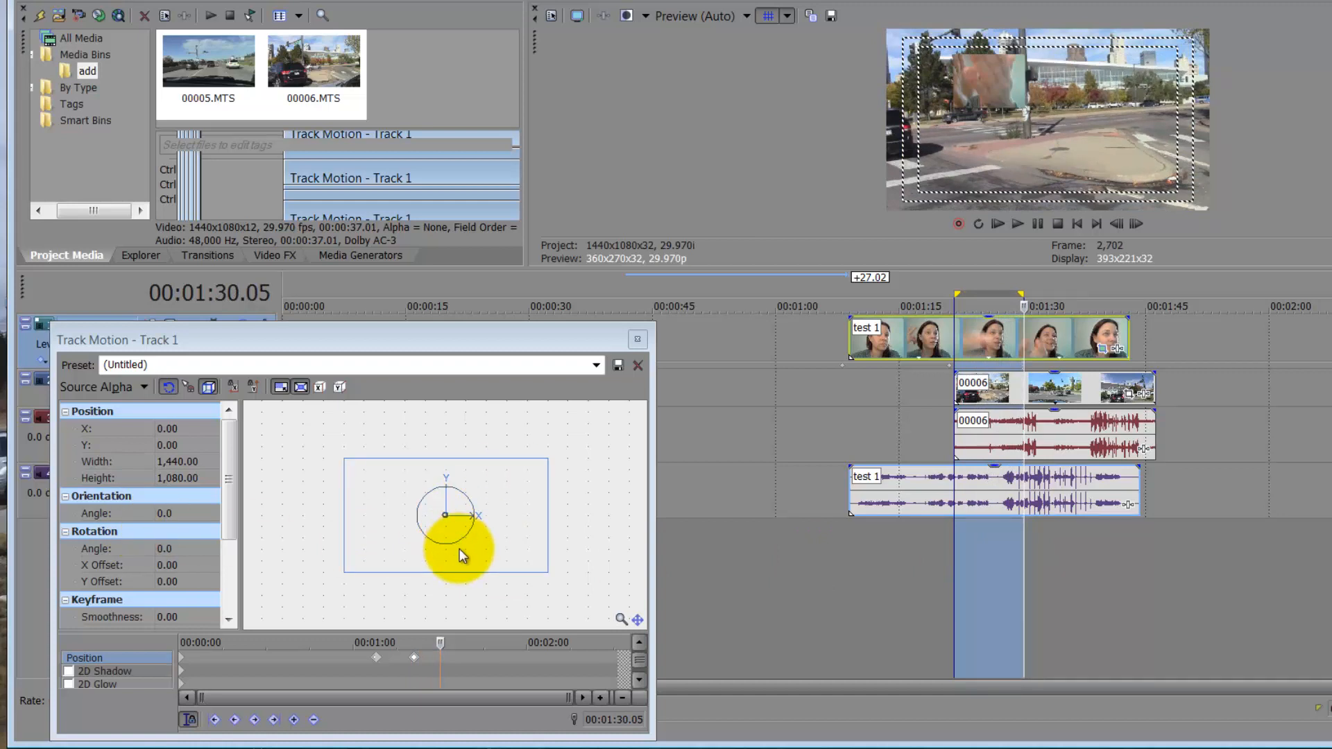
drag(459, 550, 545, 553)
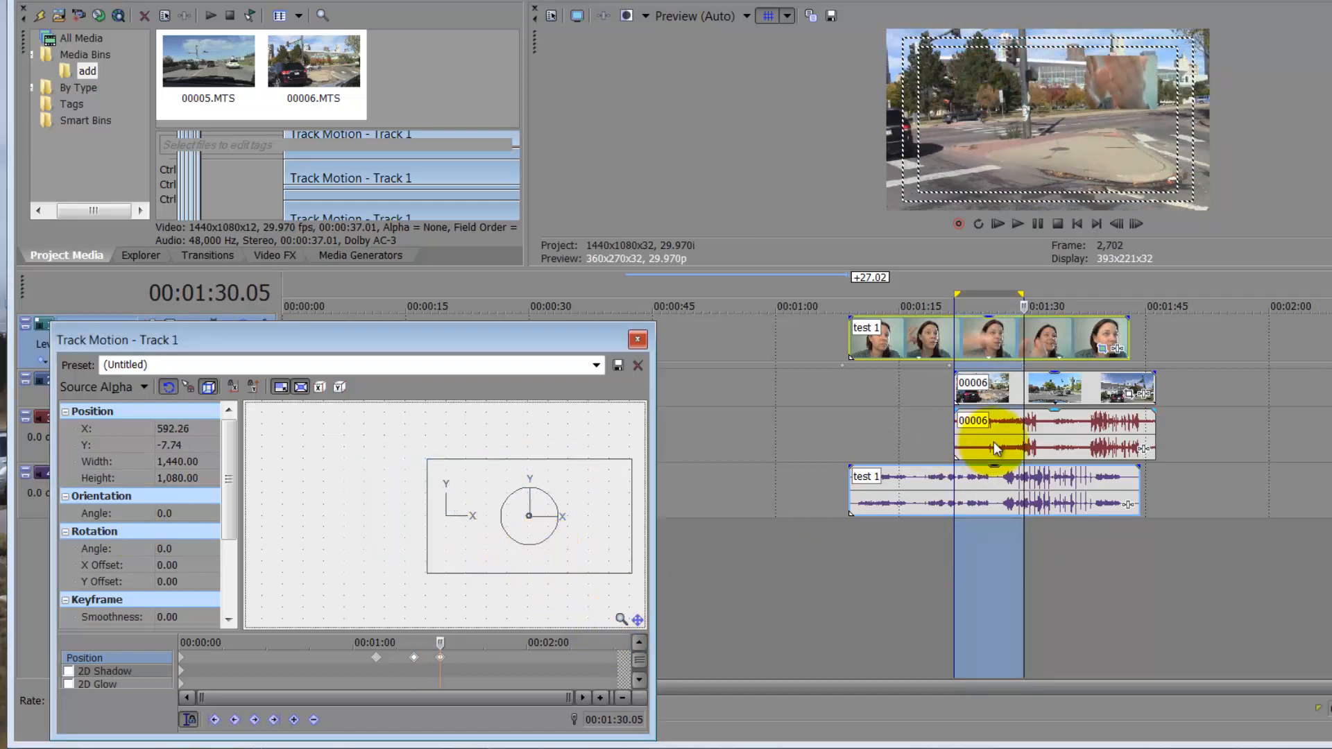
- At 00:01:32.20, move track 1 in Track Motion to X -29.03, Y -278.71 and rotate its orientation to -20.1
click(1014, 581)
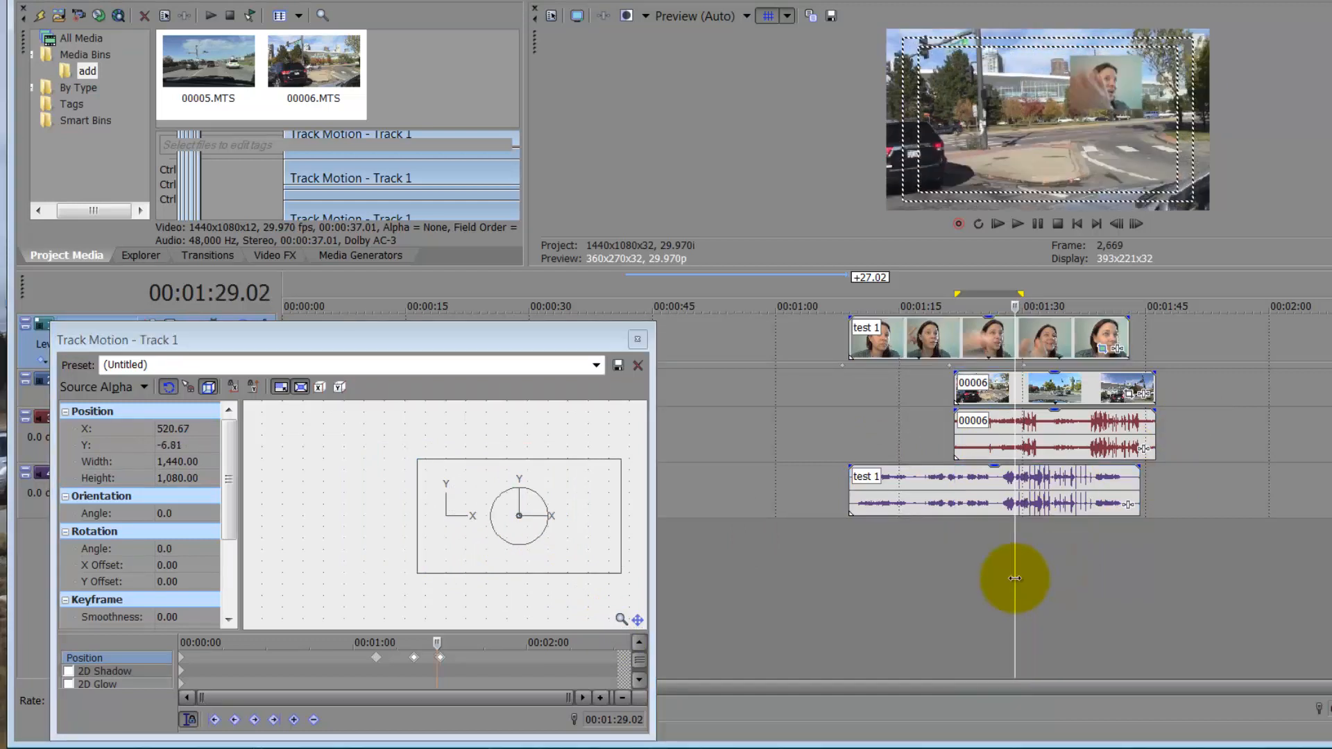
mouse_move(1035, 570)
mouse_down()
mouse_move(1061, 570)
mouse_move(1042, 568)
mouse_up()
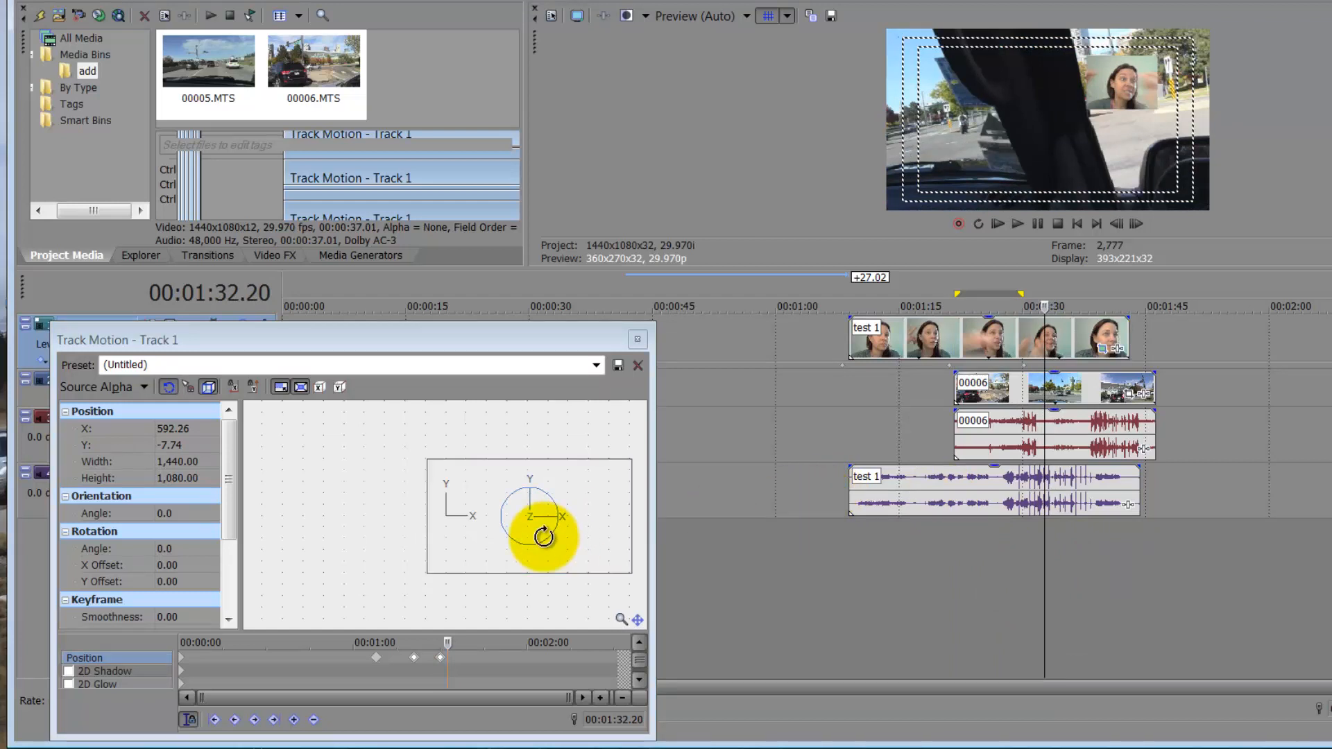
drag(586, 525, 515, 523)
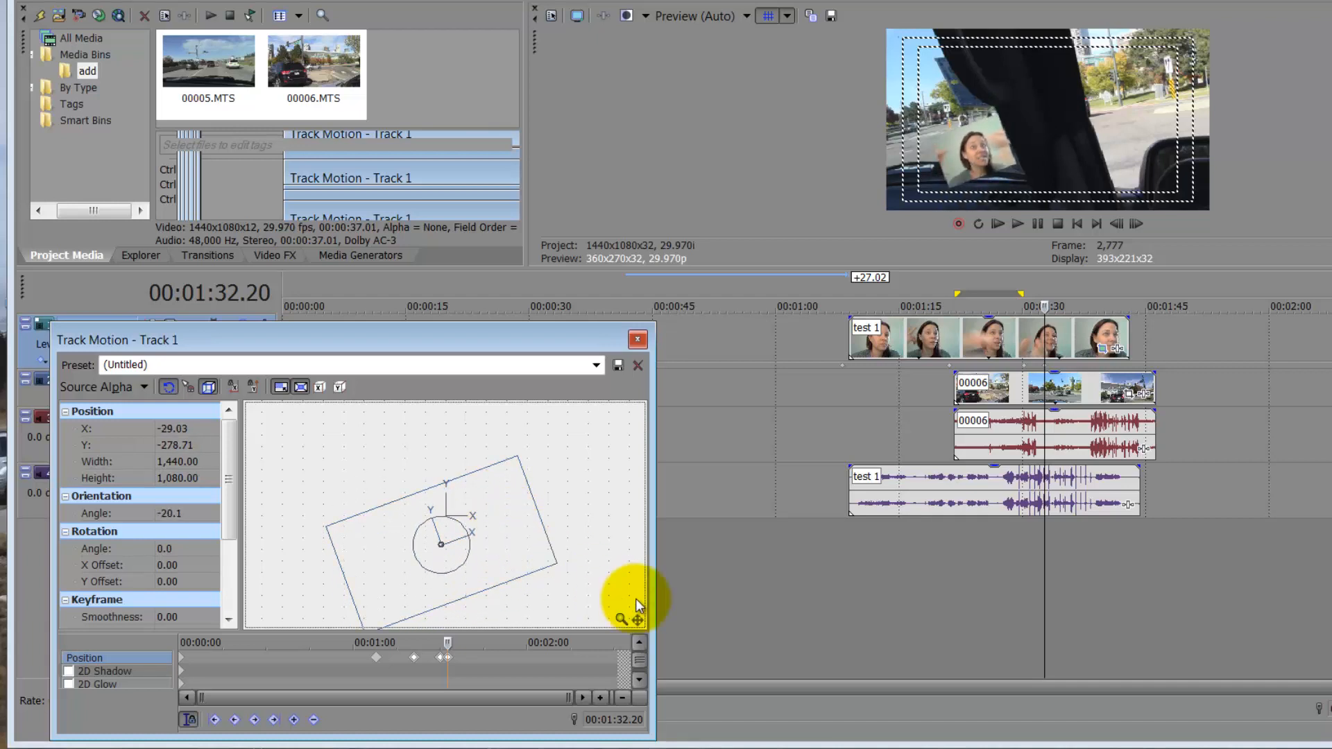
- Play the track motion from 00:01:18.20, lower the test 1 audio event's gain to silence, and return to 00:01:20.14
drag(1044, 309, 1032, 431)
drag(1035, 578, 930, 575)
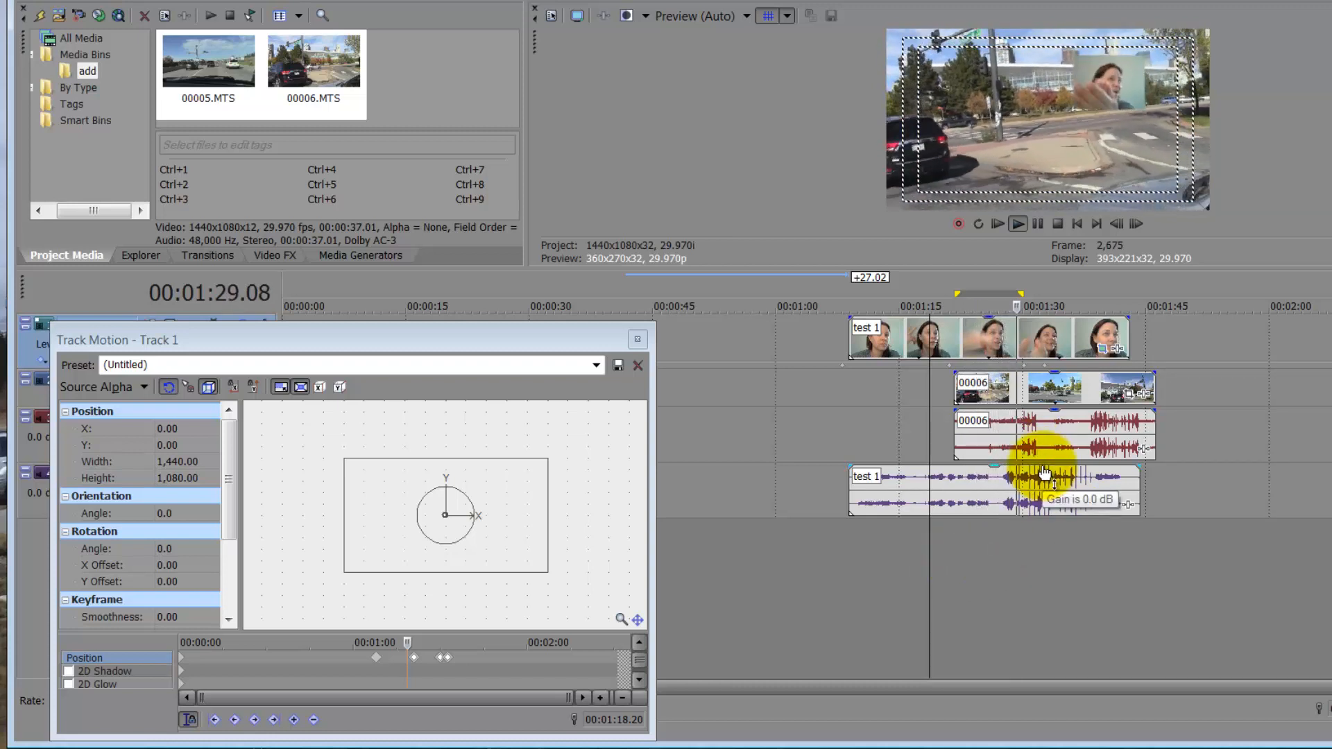
drag(1026, 470, 1077, 532)
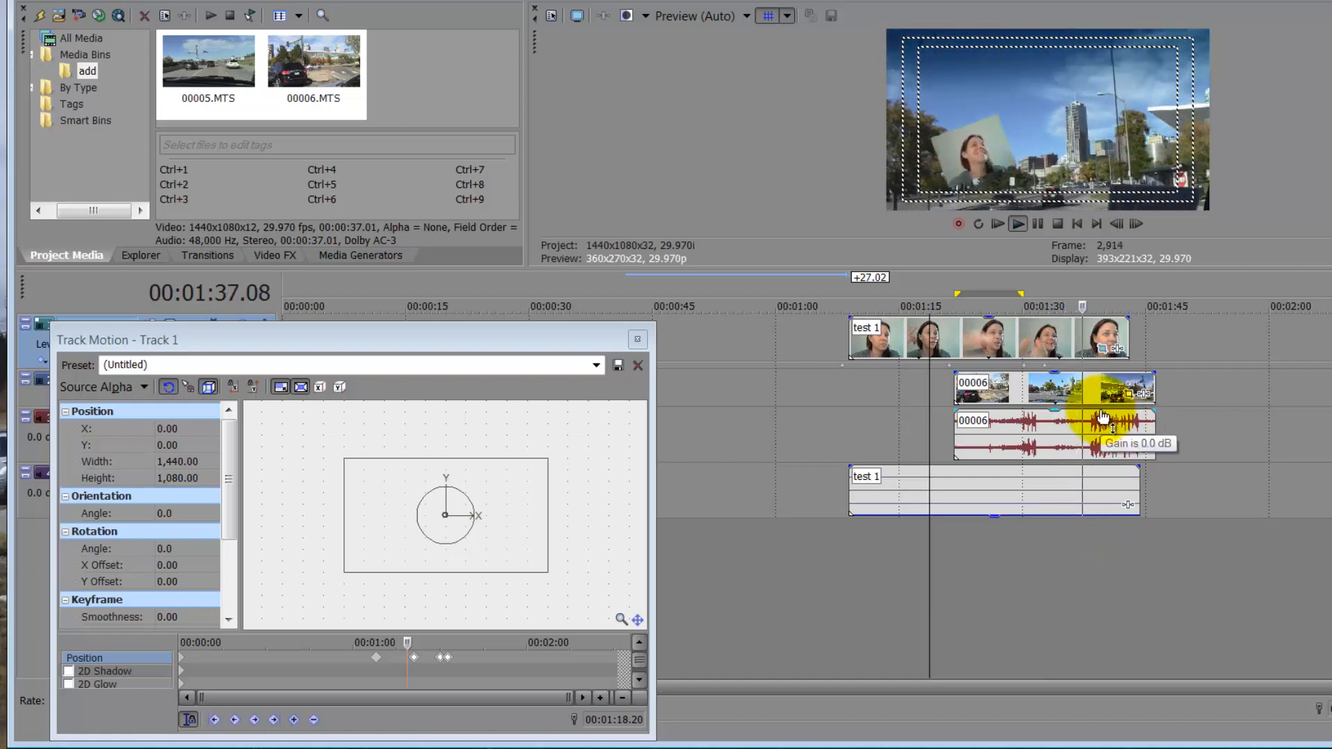
click(944, 555)
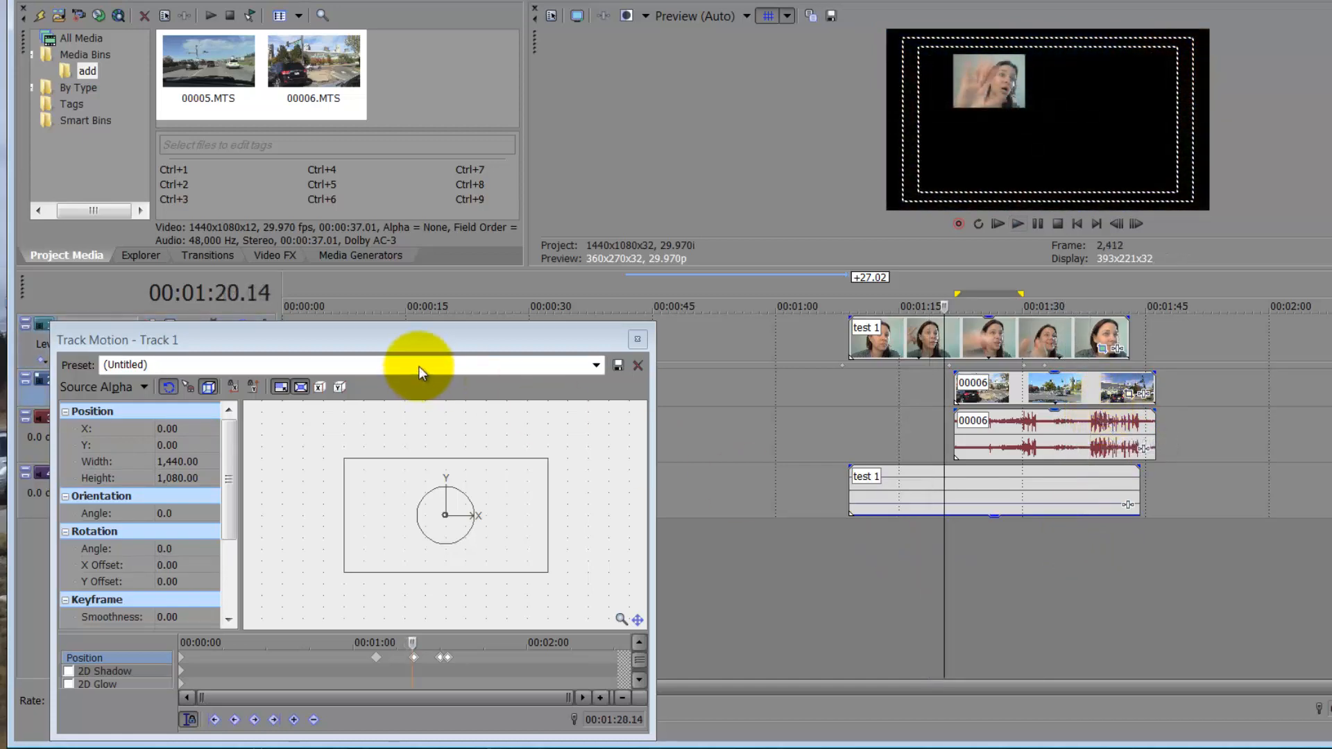
- Move the Track Motion window aside, open video capture in DV format and reposition the Sony Video Capture window
drag(422, 339, 453, 325)
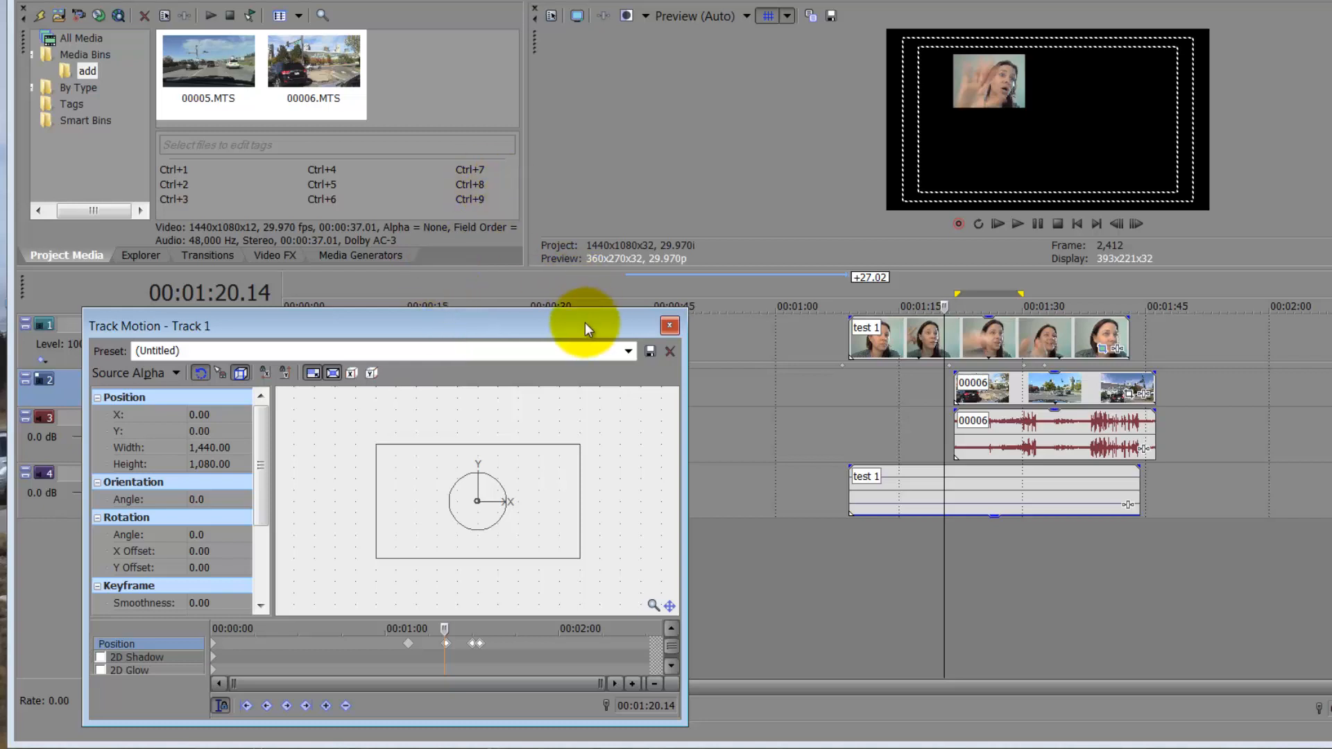
click(79, 15)
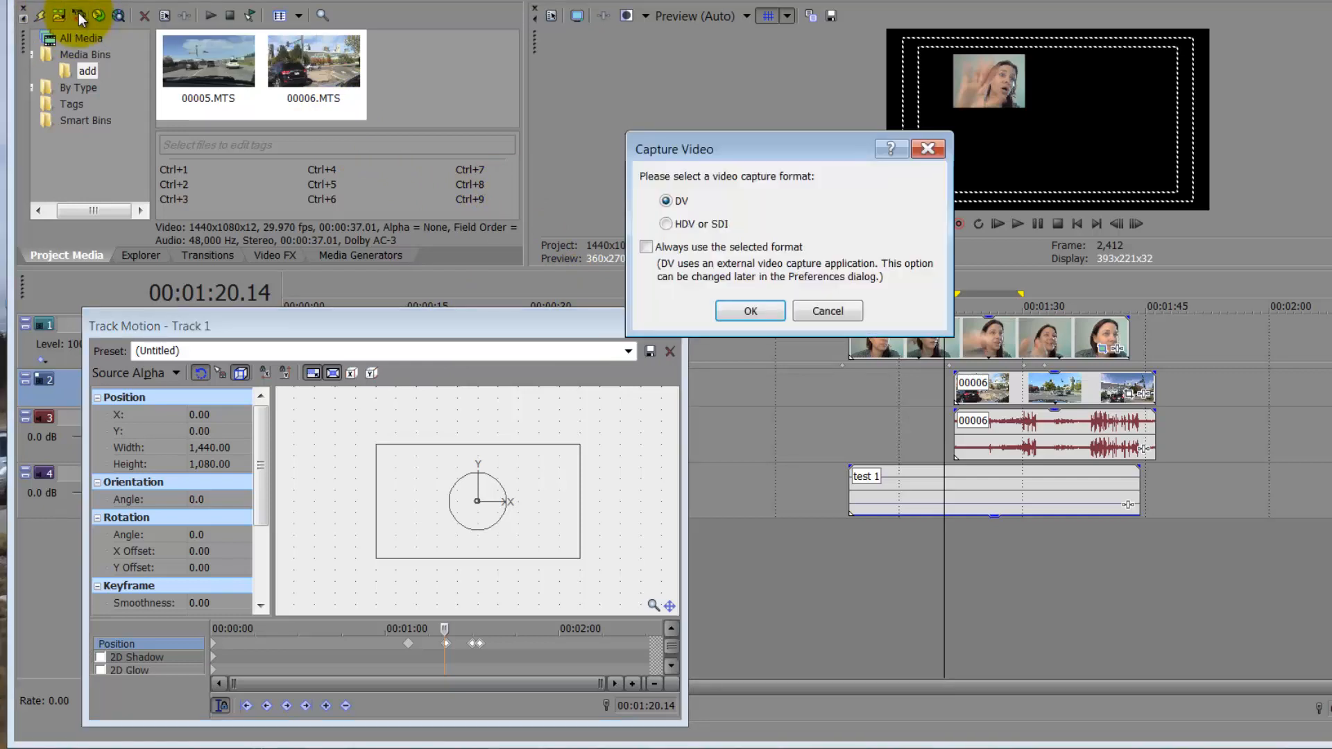
click(755, 311)
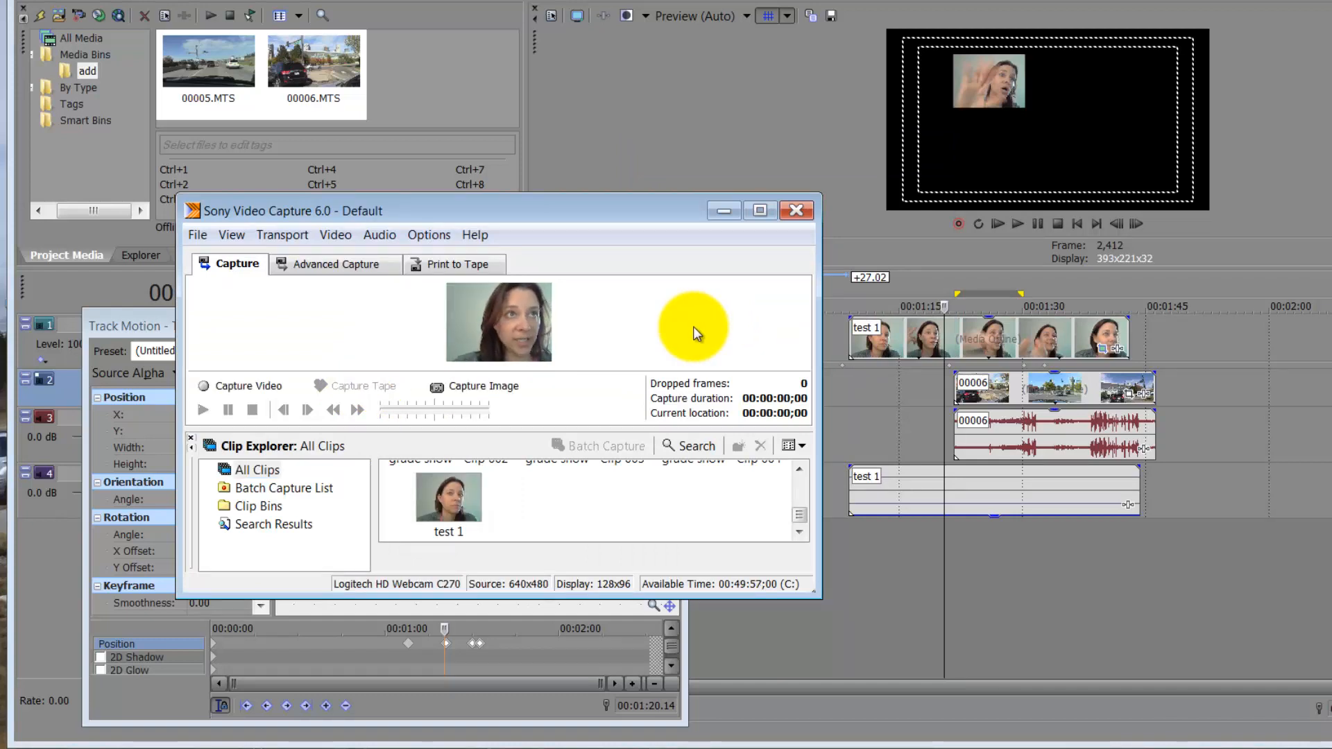
drag(582, 208, 626, 223)
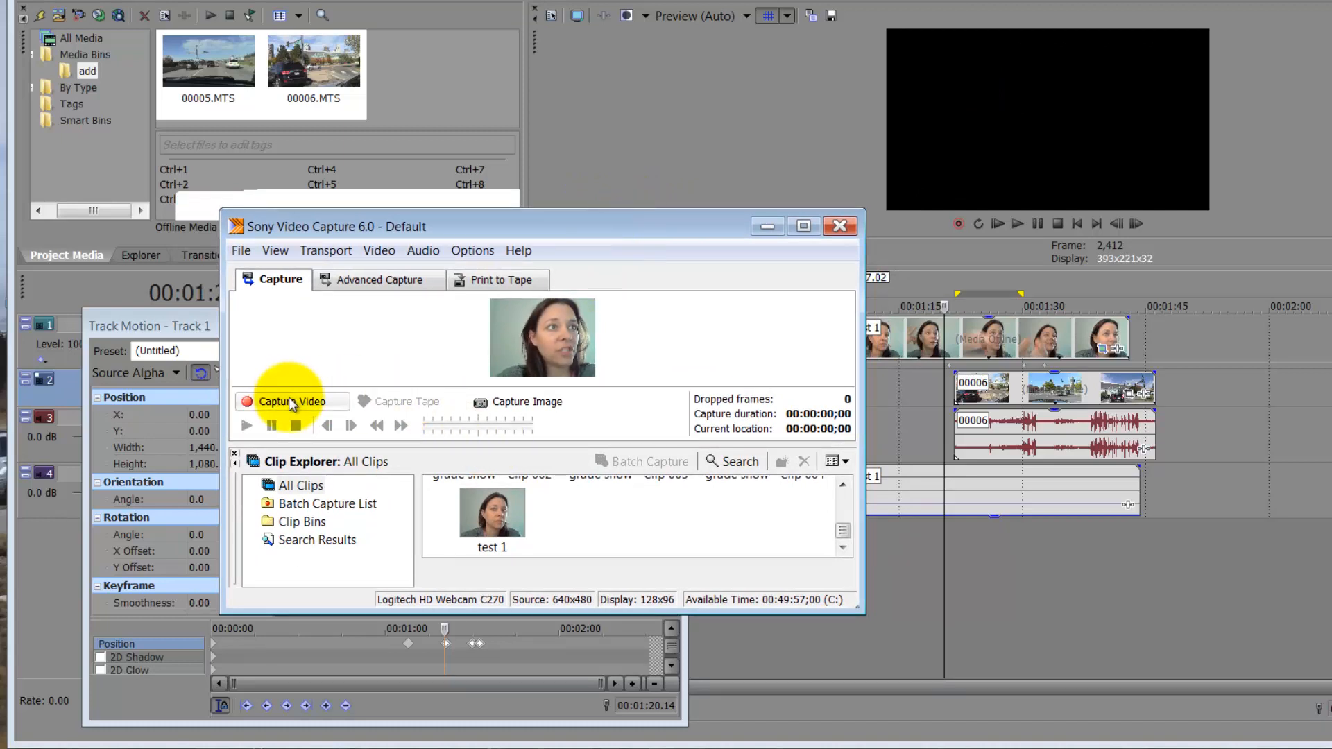
- Review the General, Disk Management and Capture preferences of Sony Video Capture, including the option for adding a capture folder, and close them
click(470, 251)
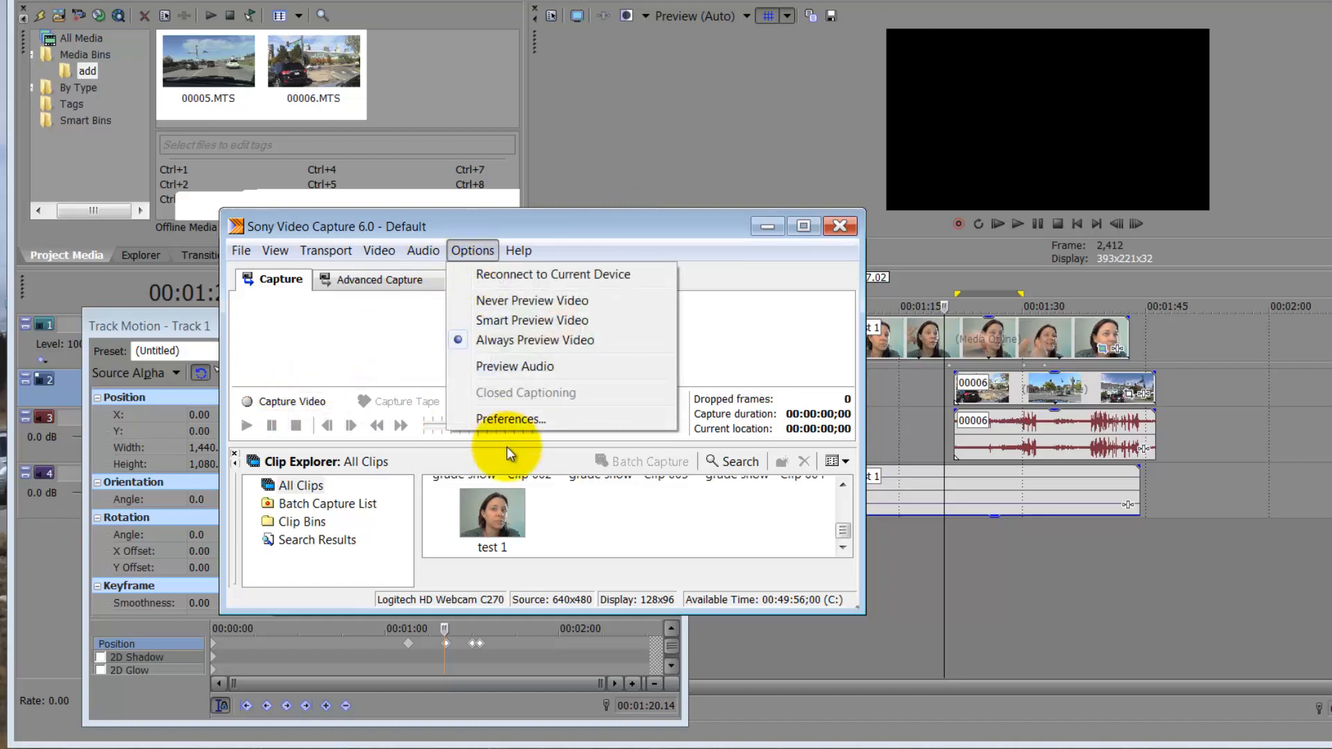
click(521, 419)
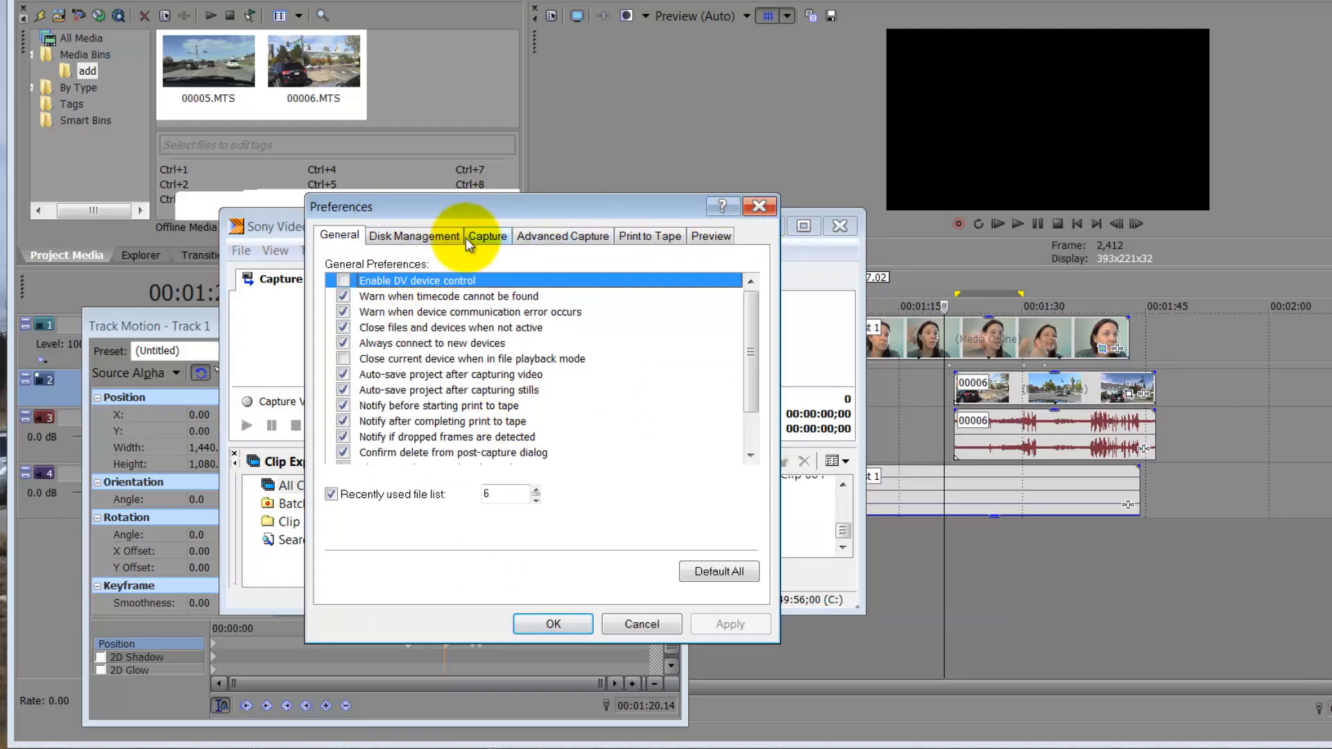
click(430, 233)
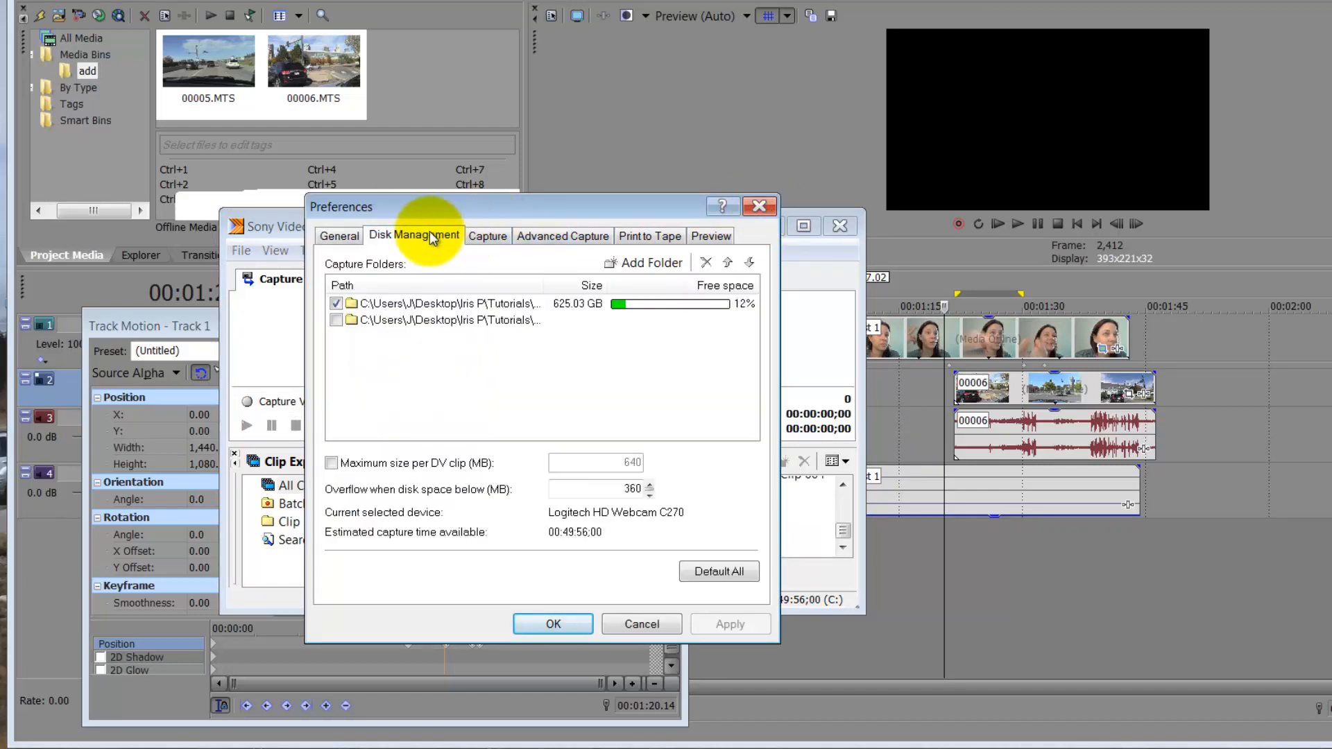
click(642, 267)
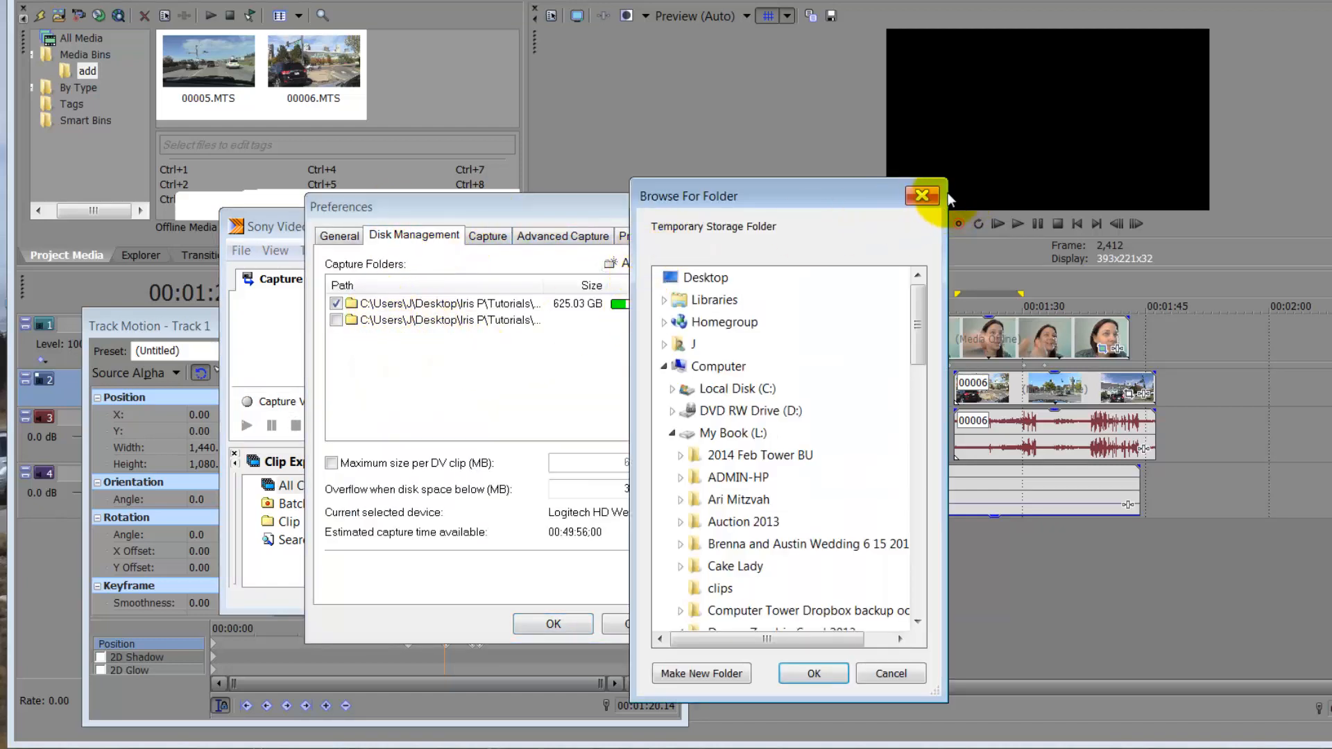
click(922, 196)
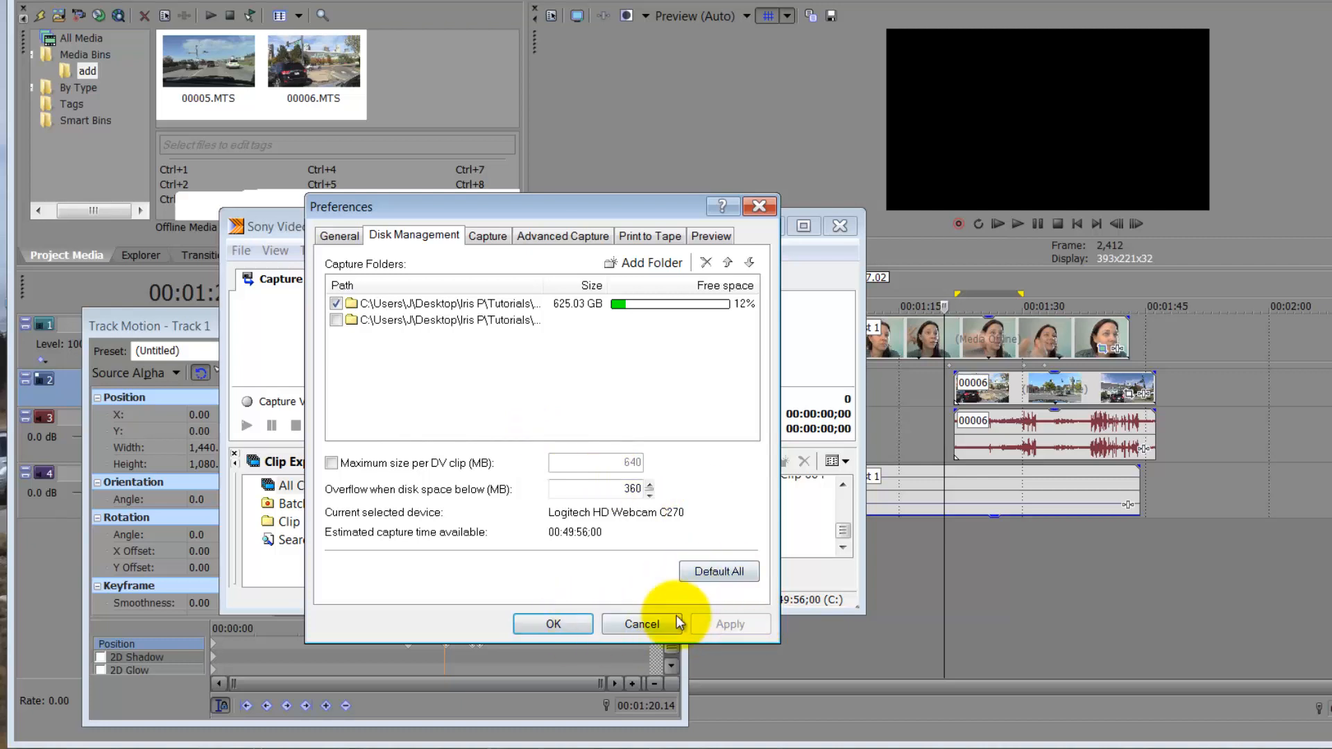
click(491, 237)
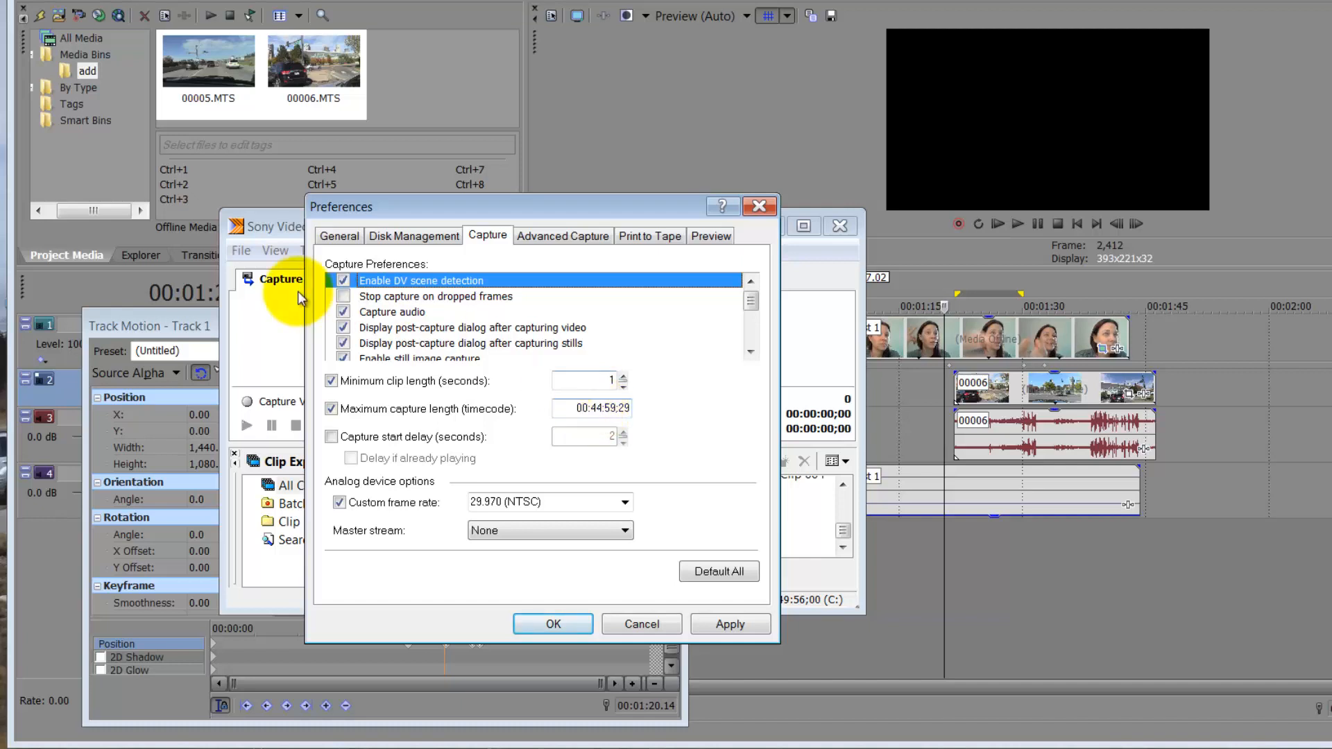
click(344, 236)
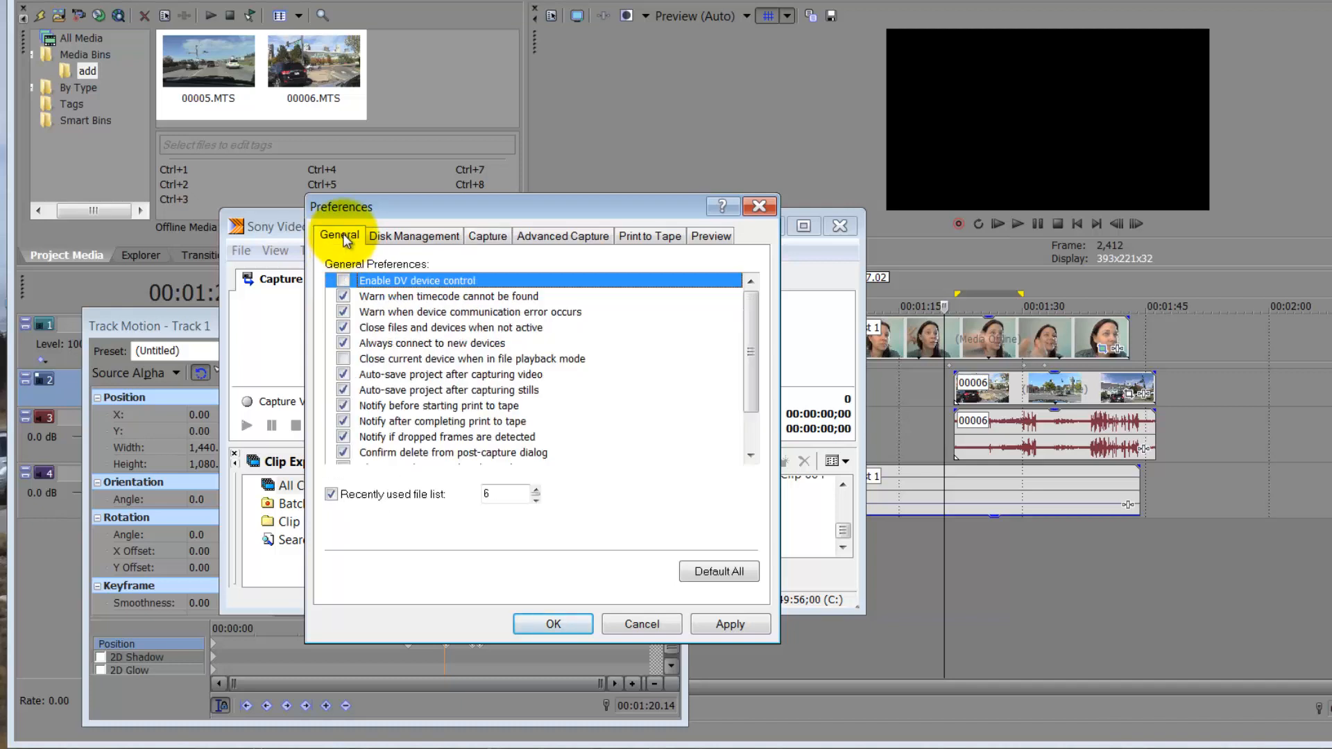
click(416, 236)
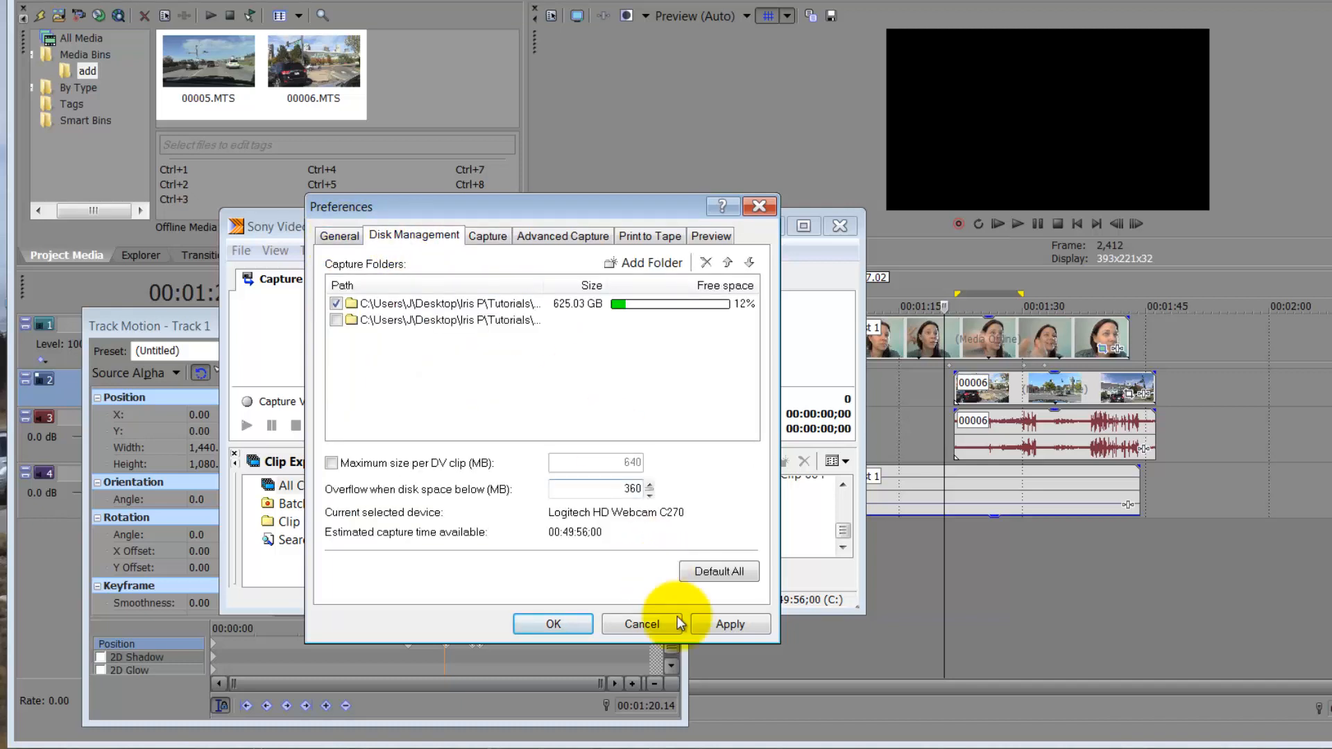
click(555, 625)
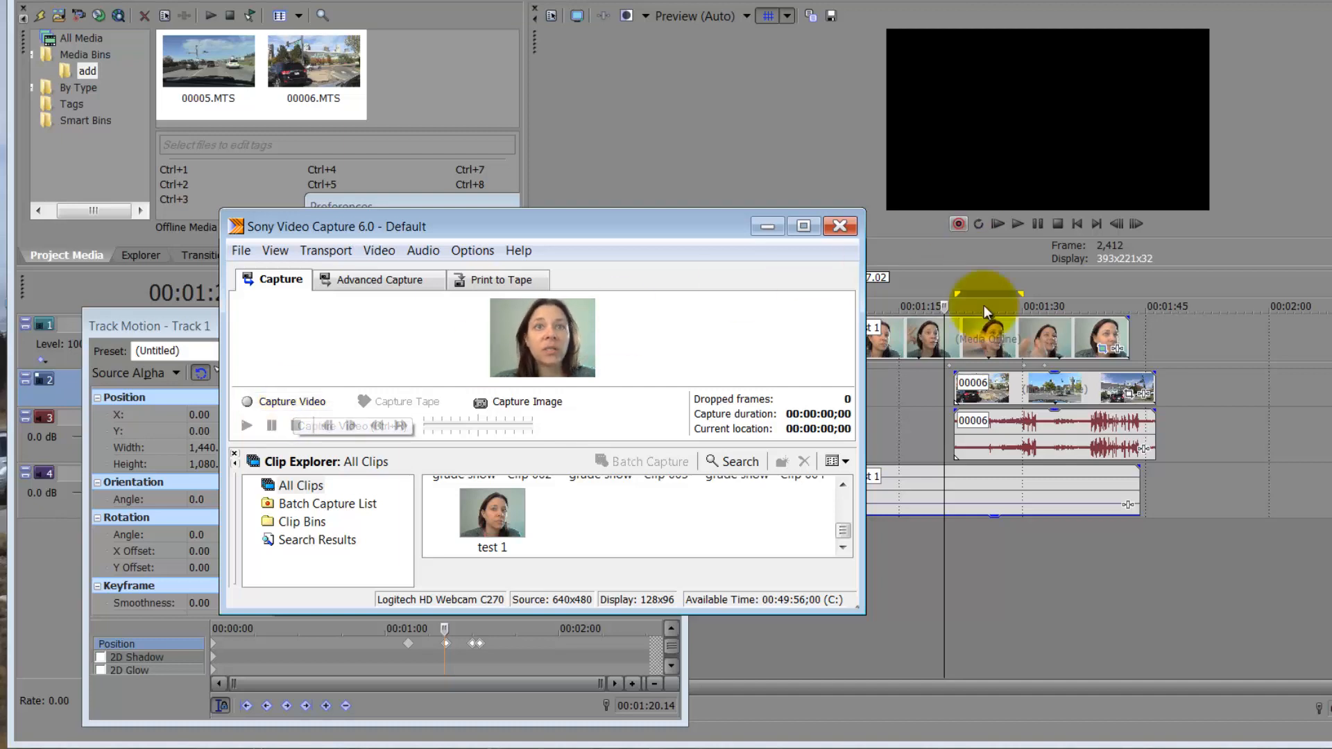
- Scrub the timeline across the 00006 clip to preview the picture-in-picture motion, stopping at 00:01:38.08
drag(944, 545, 1140, 567)
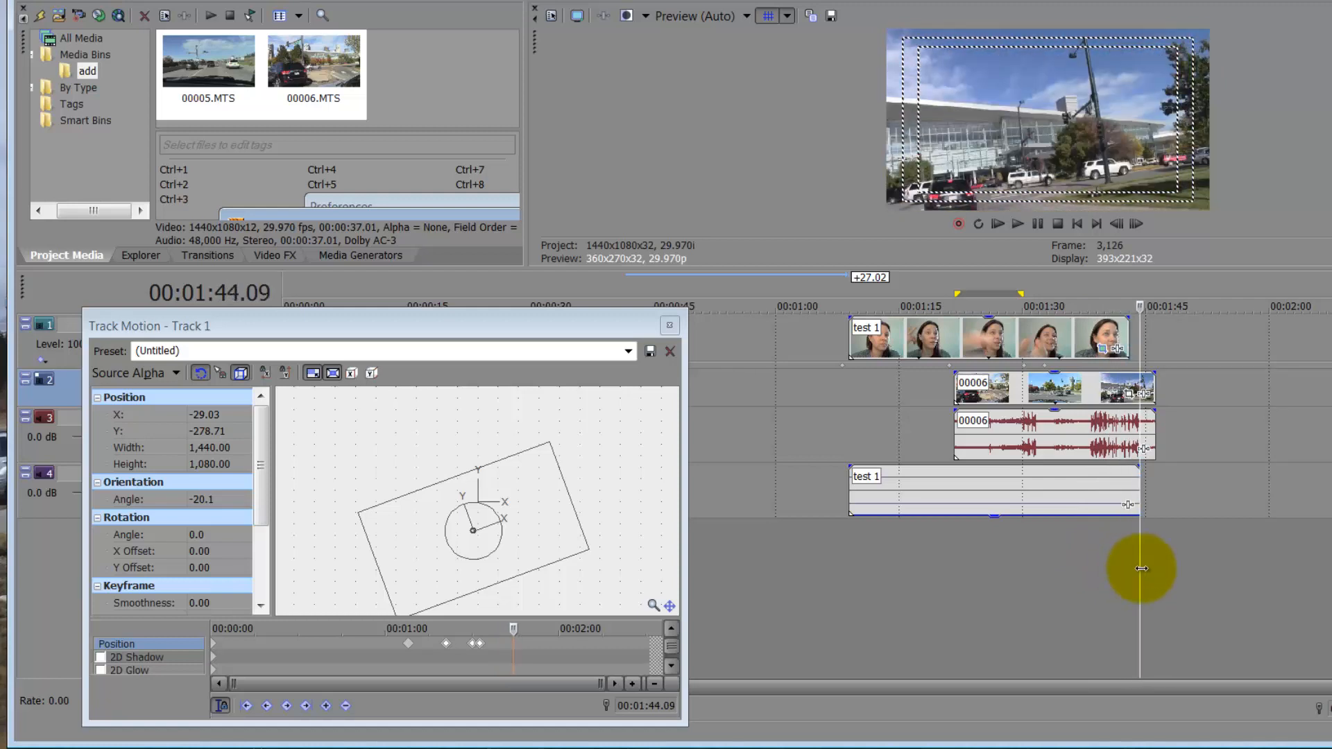
click(1026, 584)
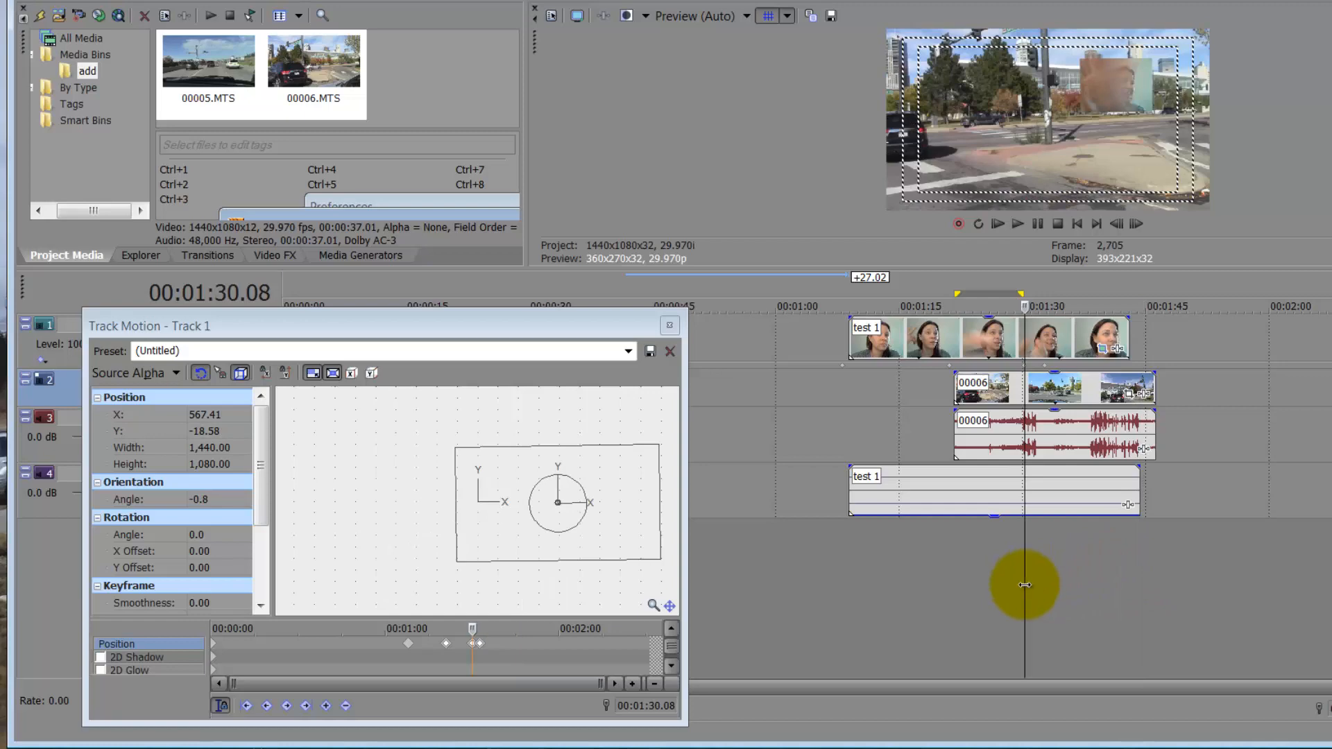
drag(1027, 591, 1091, 613)
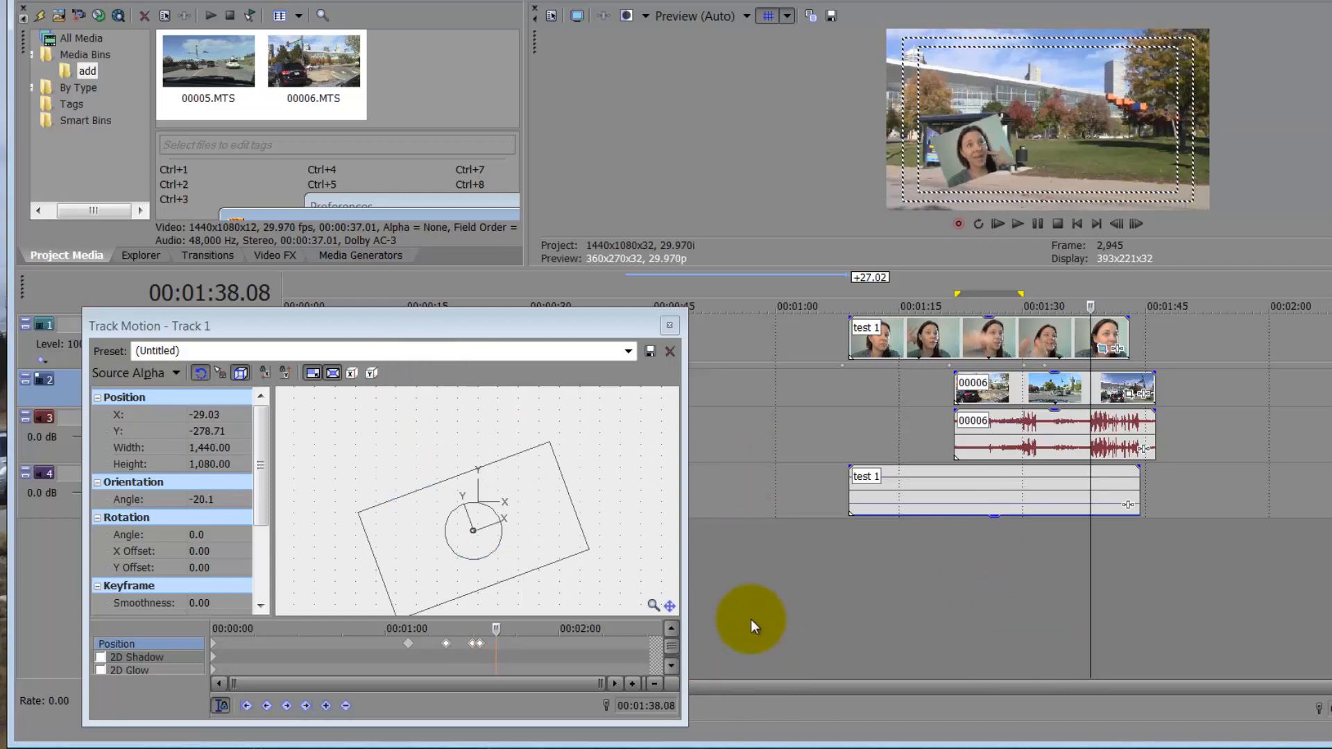
- Place test 1.avi from All Media on track 2 after the 00006 clip and set the playhead to 00:01:54.10
click(208, 86)
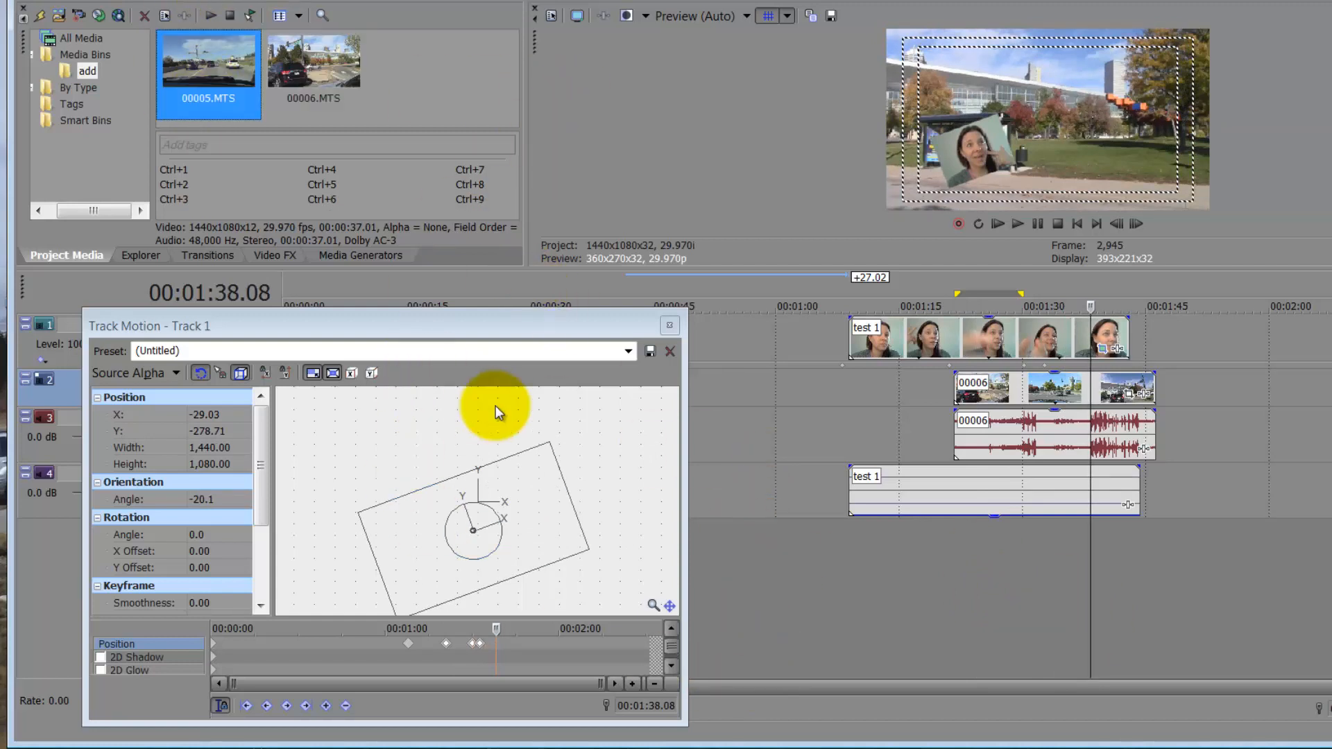
click(380, 107)
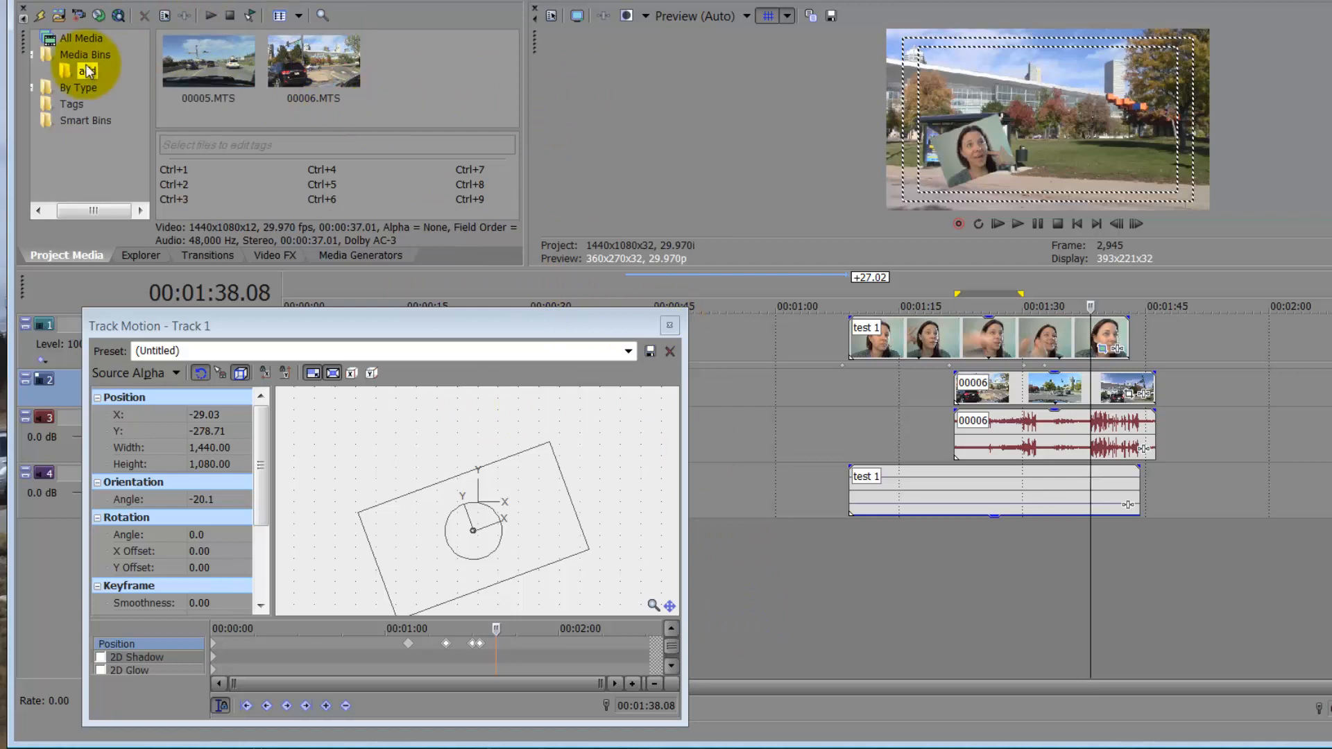
click(68, 40)
drag(408, 73, 1199, 438)
click(1216, 627)
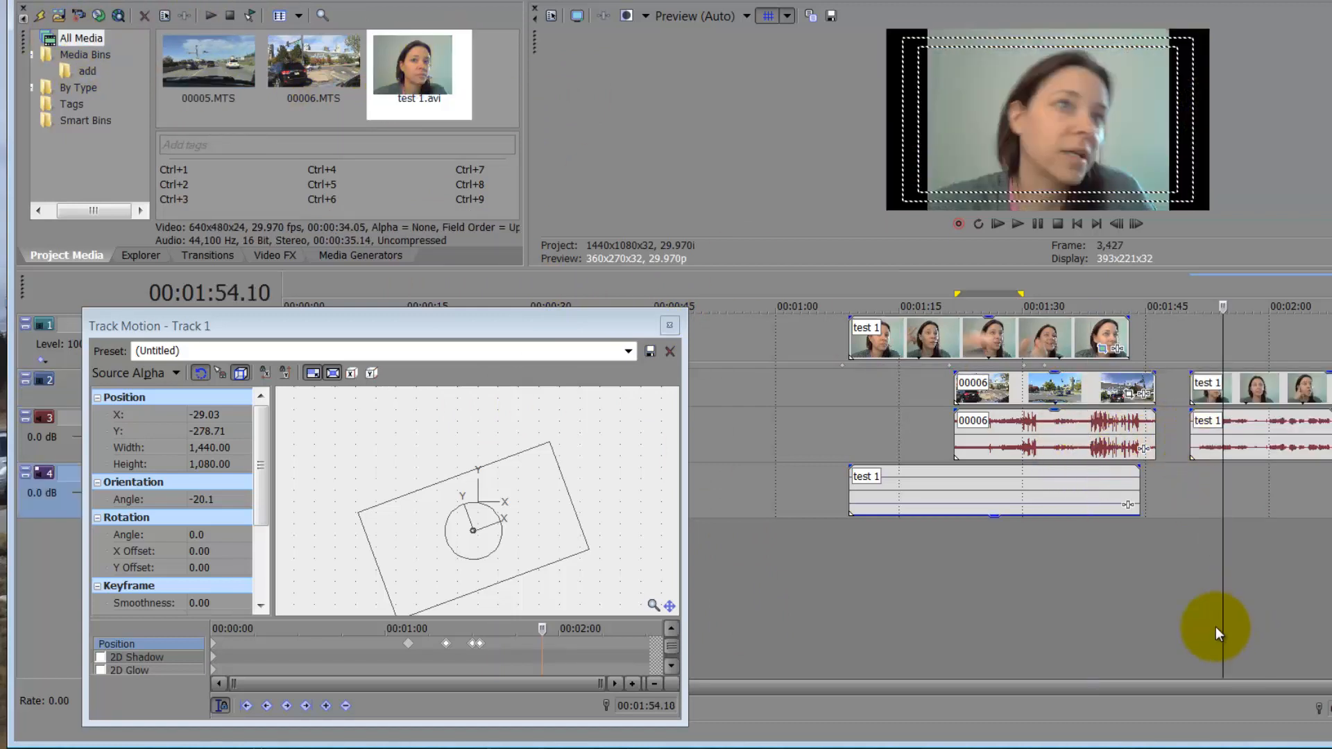
- Open Event Pan/Crop for the new test 1 event on track 2 and resize its crop frame to about 835.8 by 924.7
drag(1216, 627, 1326, 609)
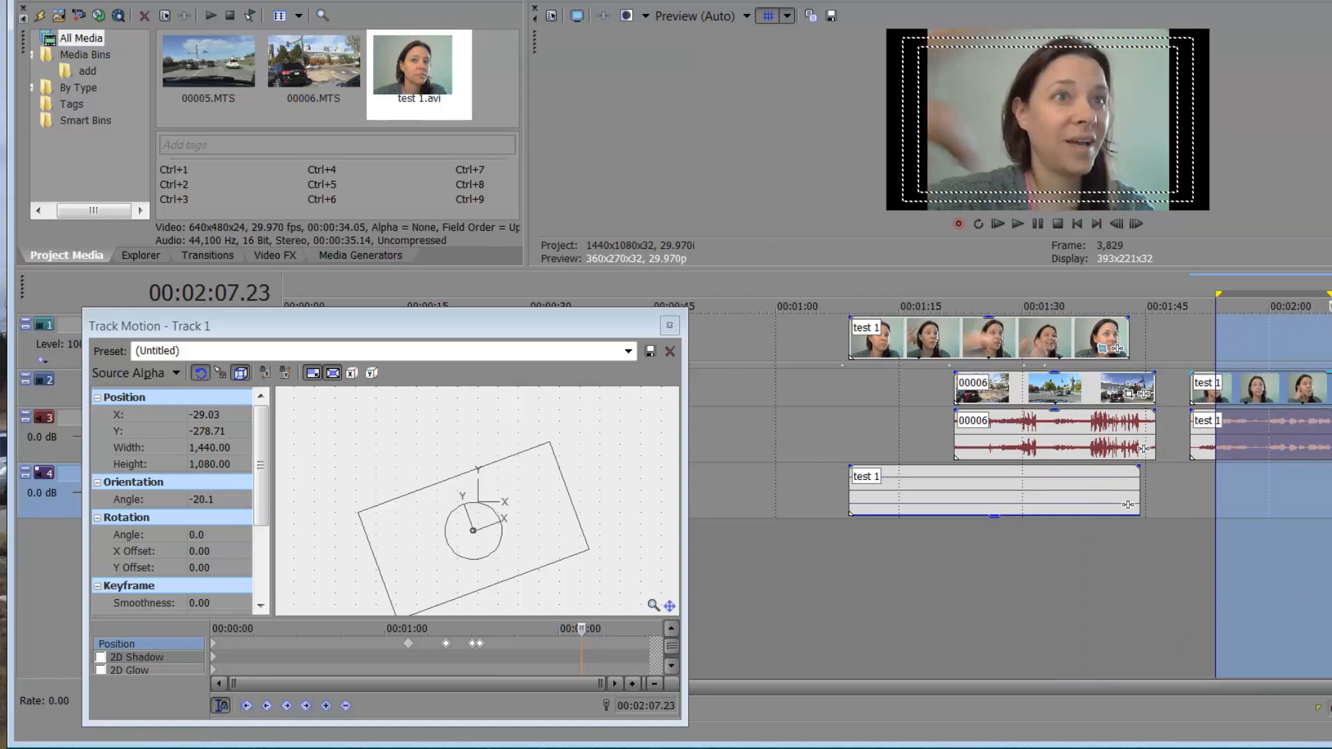
click(1331, 393)
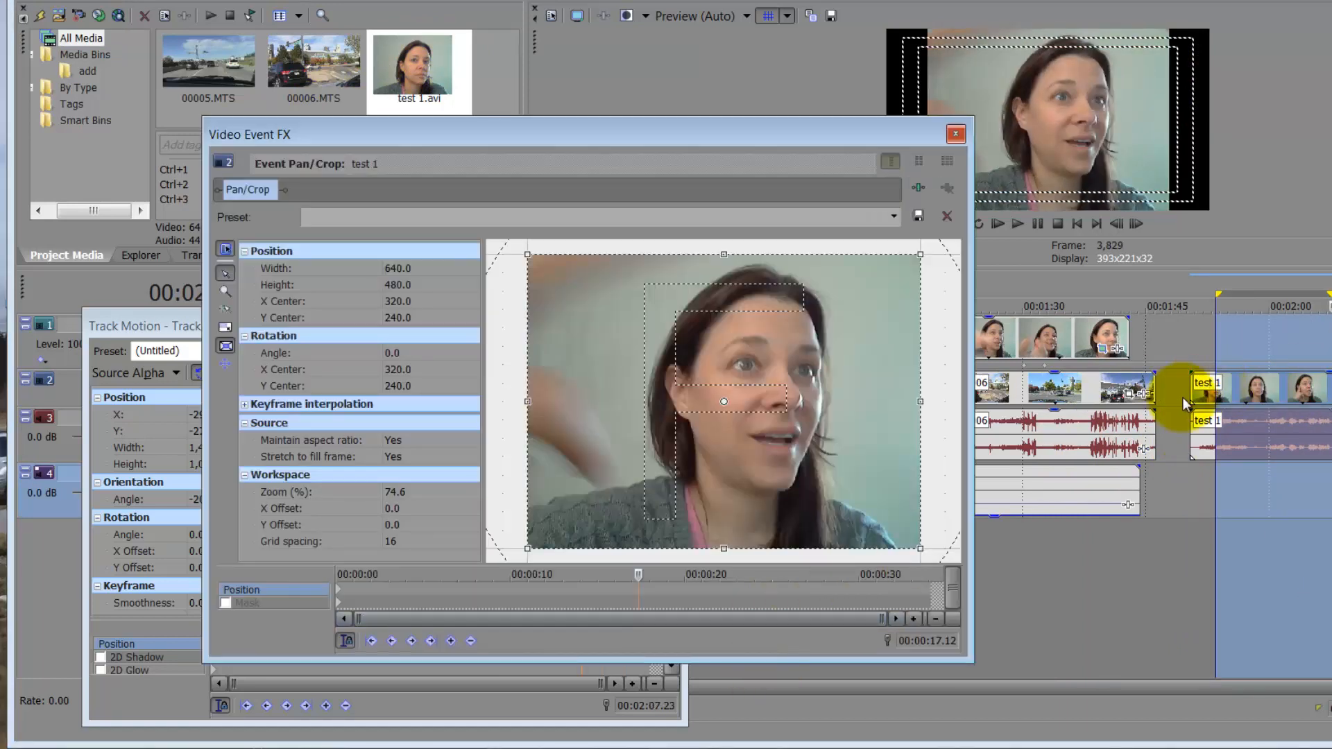
click(1190, 389)
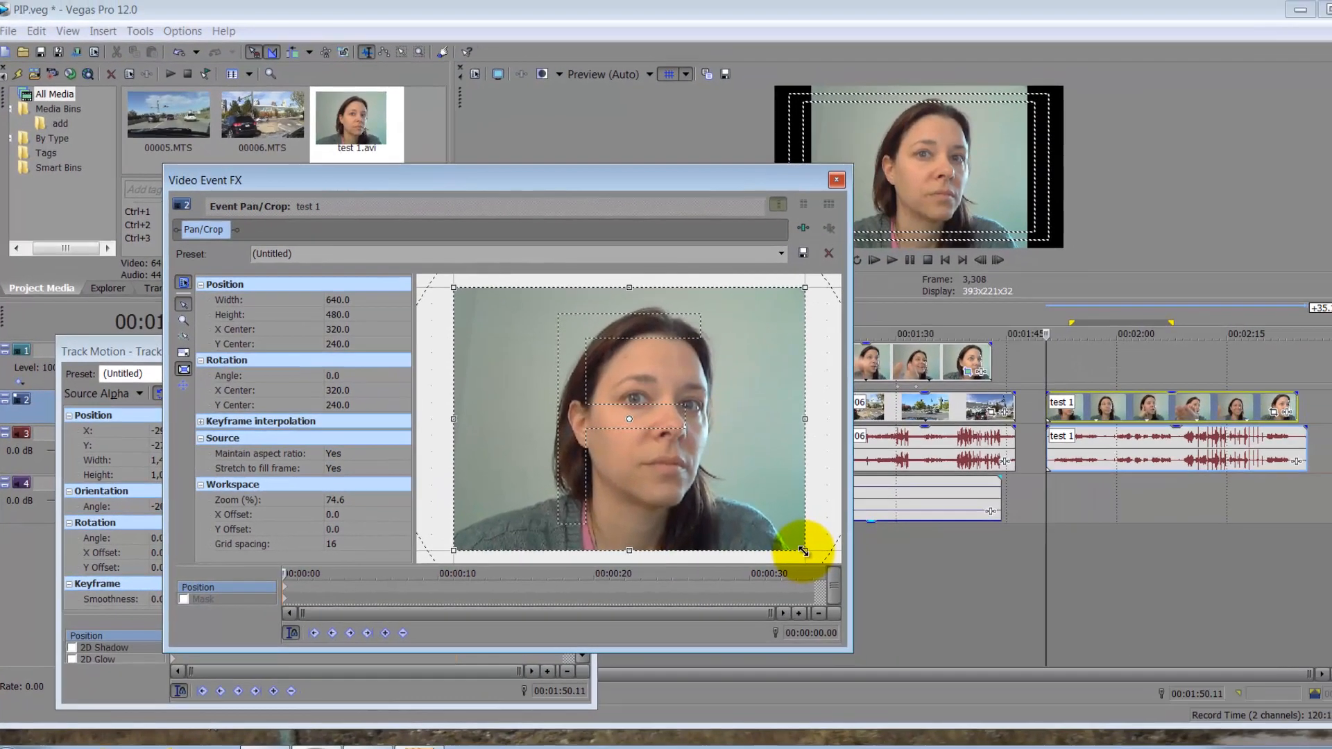
scroll(918, 548, down, 2)
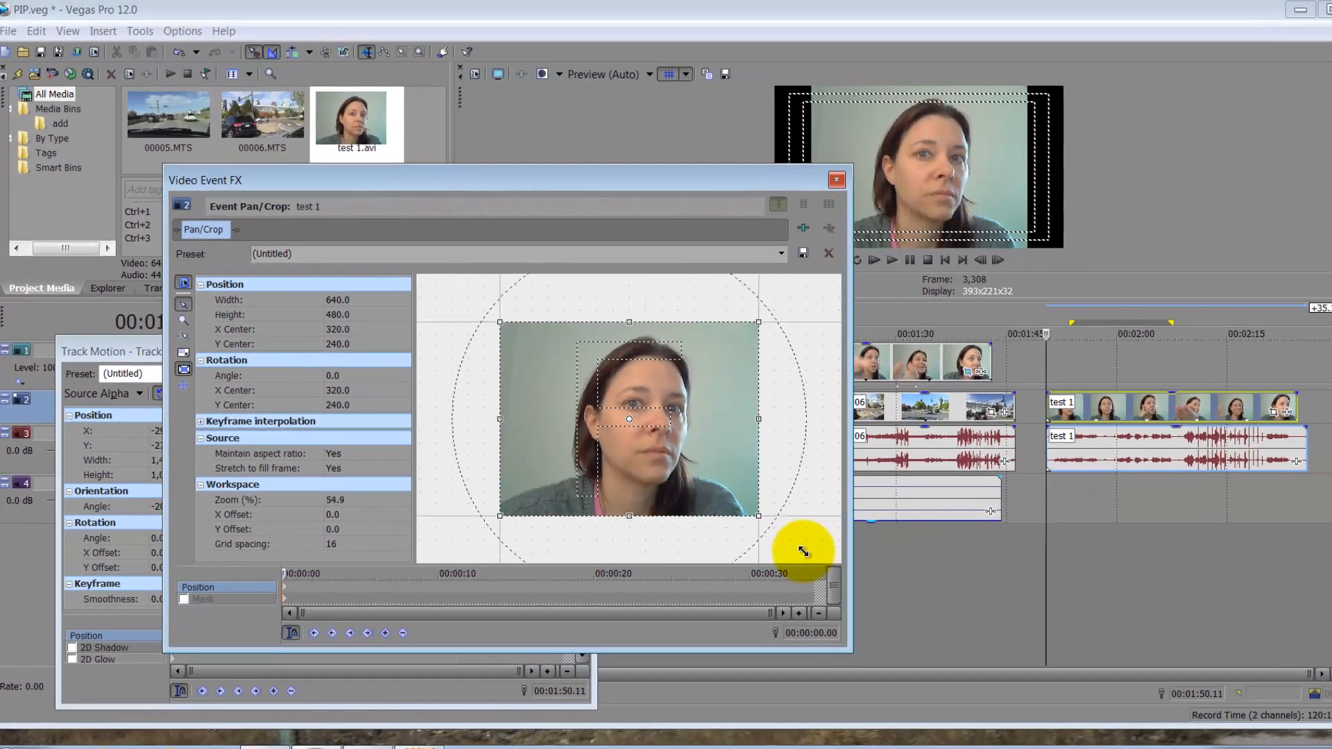
scroll(803, 552, down, 3)
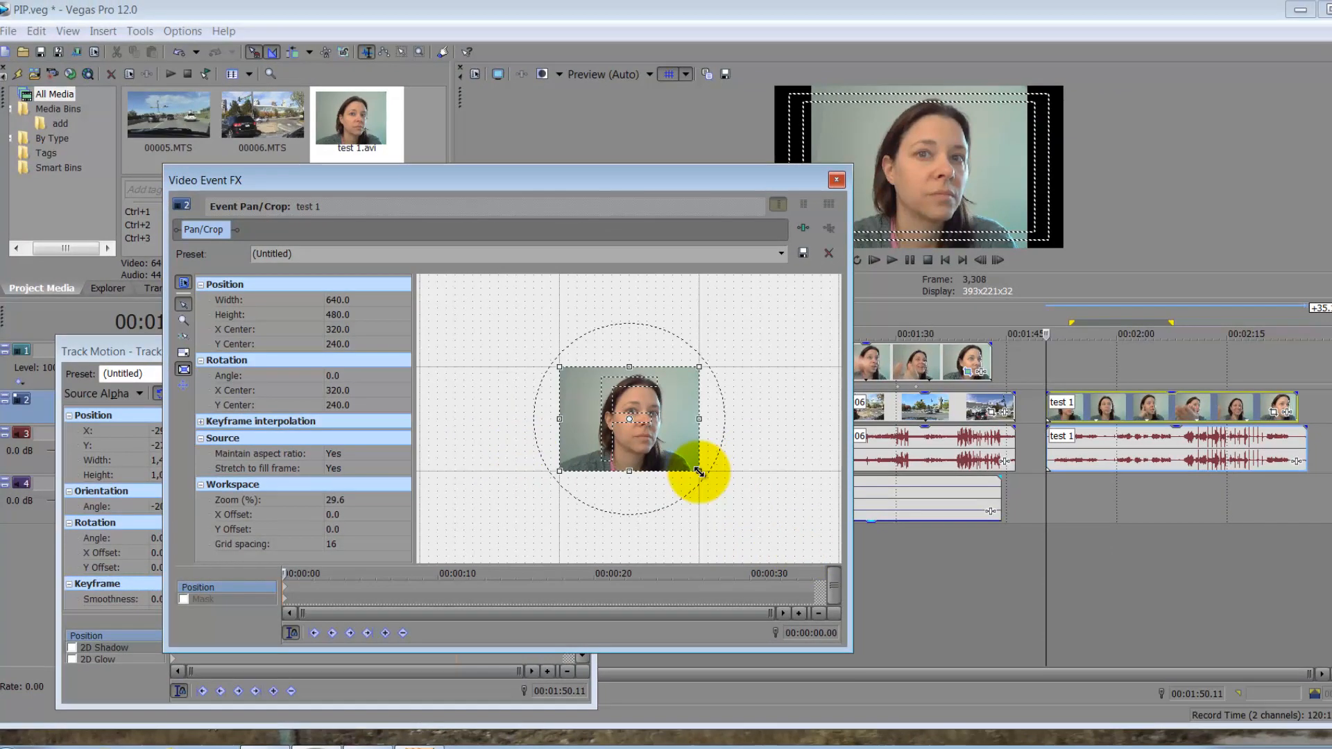
drag(698, 472, 810, 583)
scroll(792, 464, down, 4)
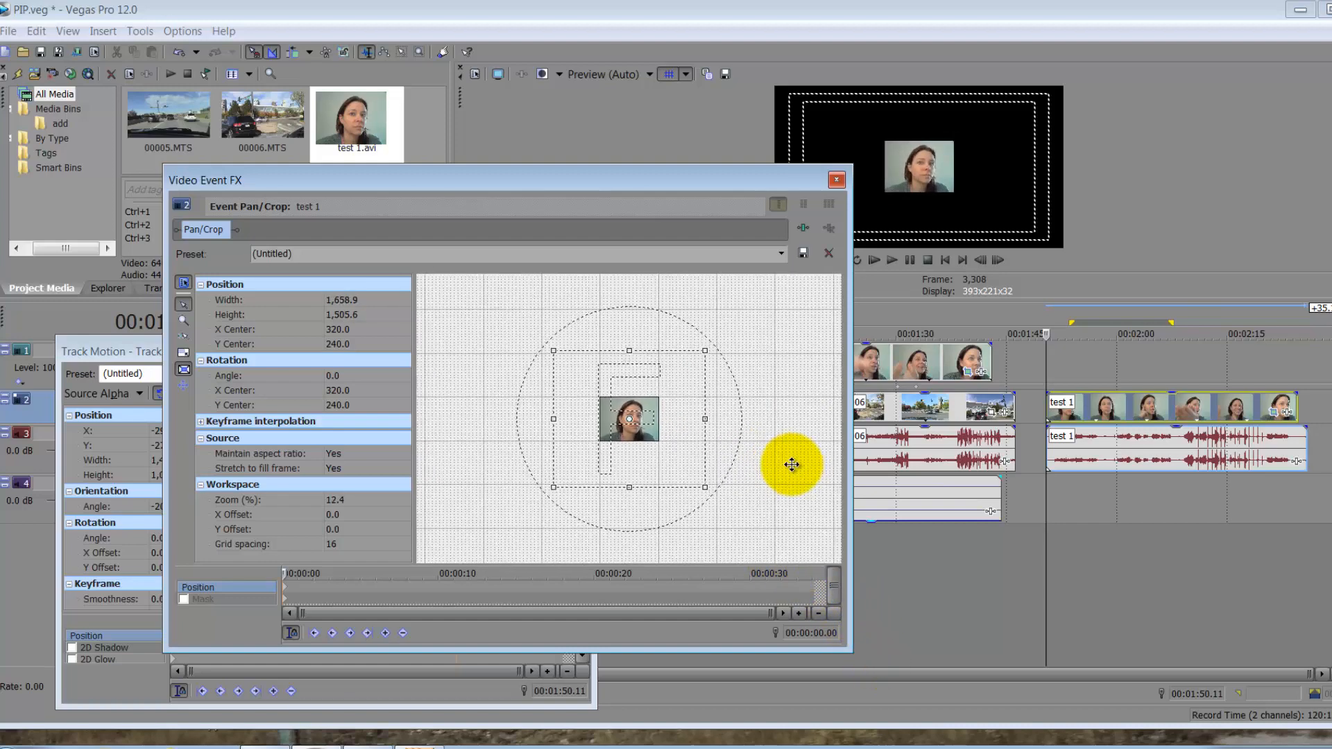
drag(704, 488, 667, 461)
- Try setting Maintain aspect ratio and Stretch to fill frame to No, and shrink the crop frame to about 722.9 by 698.7
click(333, 453)
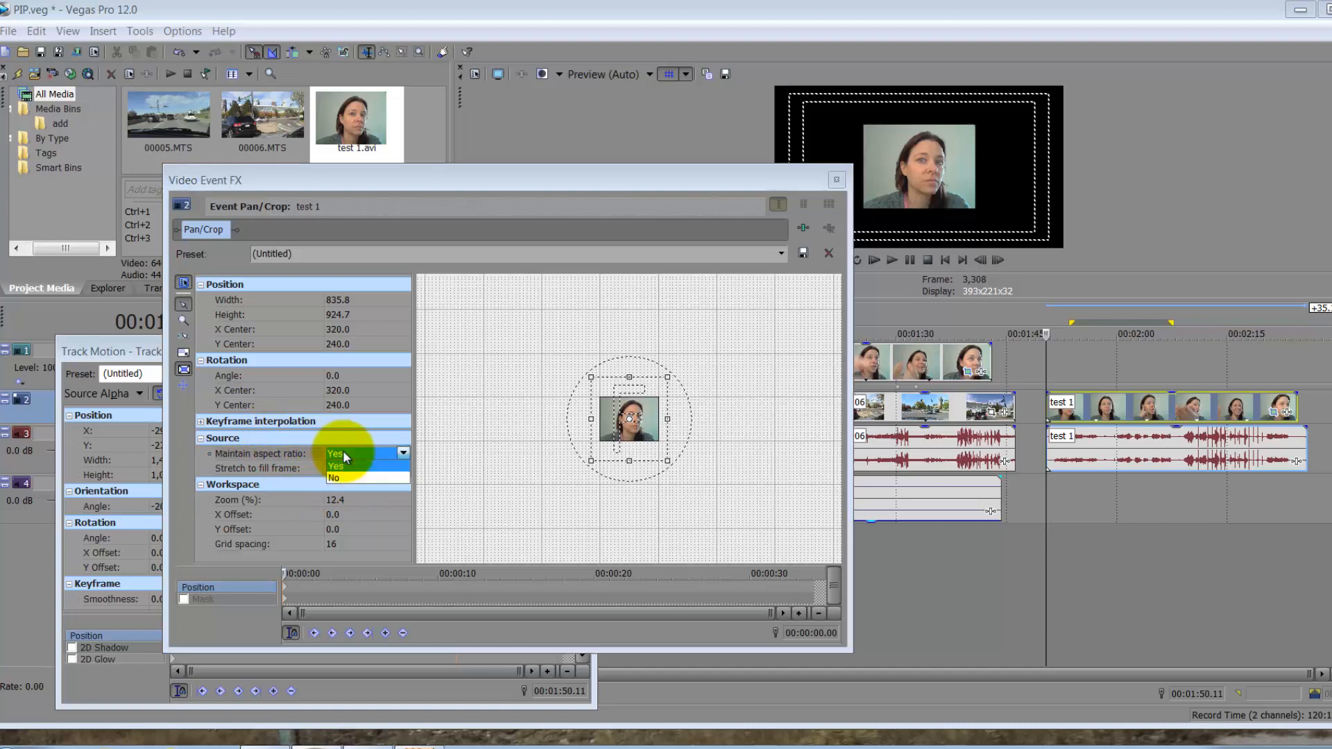
click(349, 477)
click(349, 466)
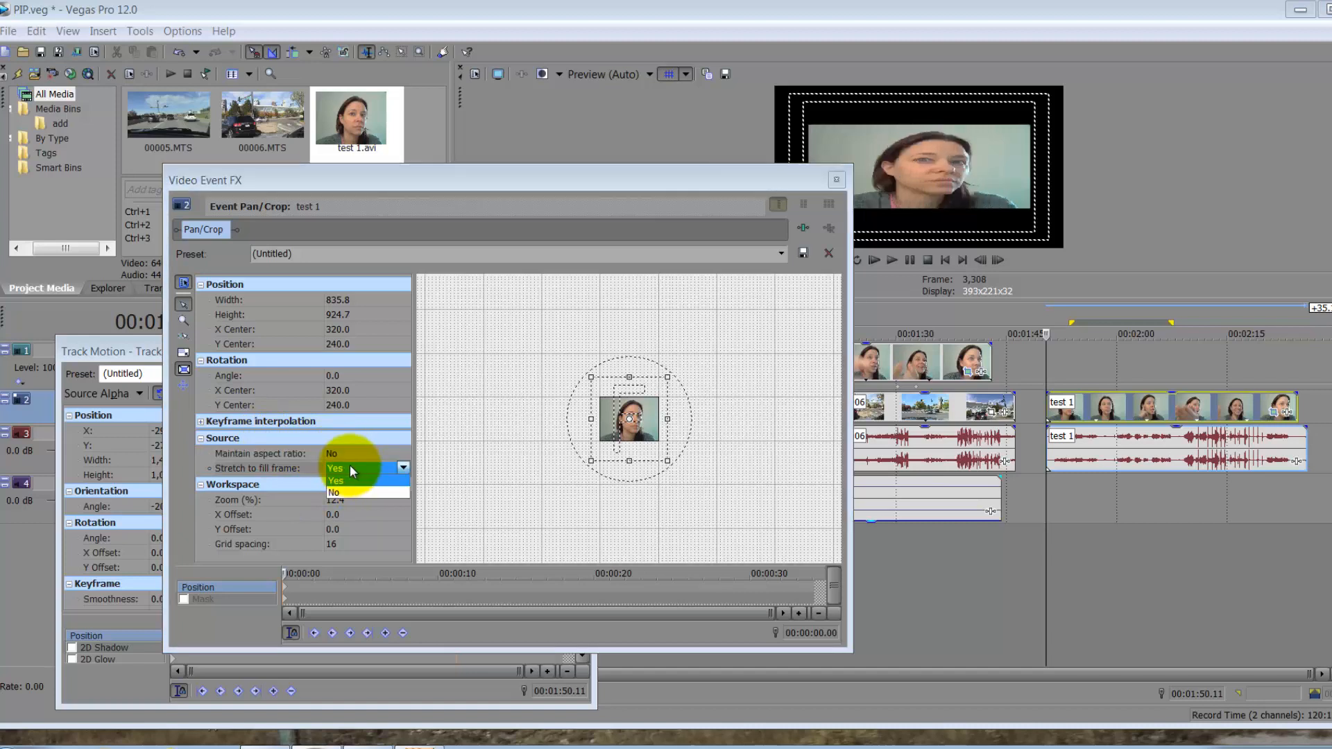
click(360, 492)
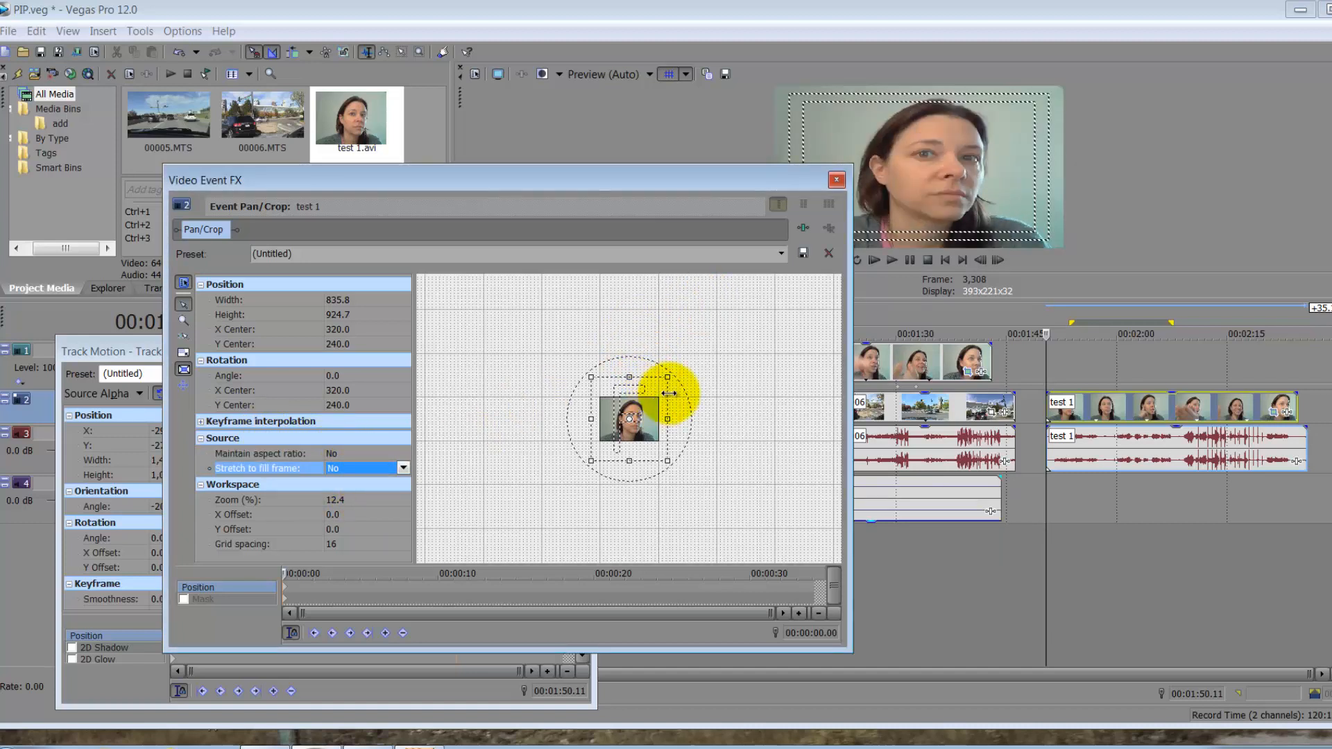
mouse_move(683, 372)
mouse_down()
mouse_move(705, 356)
mouse_move(664, 390)
mouse_up()
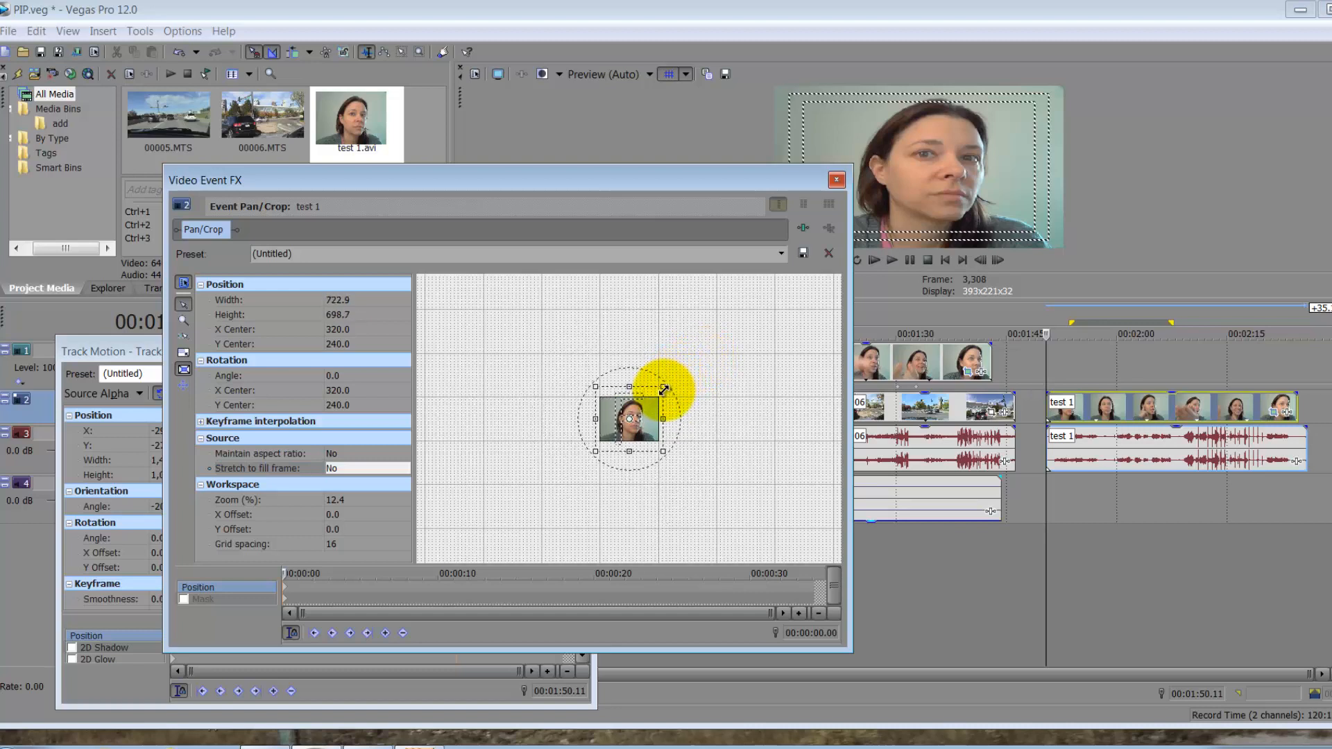
- Restore Stretch to fill frame and Maintain aspect ratio to Yes for the test 1 crop
click(400, 469)
click(364, 481)
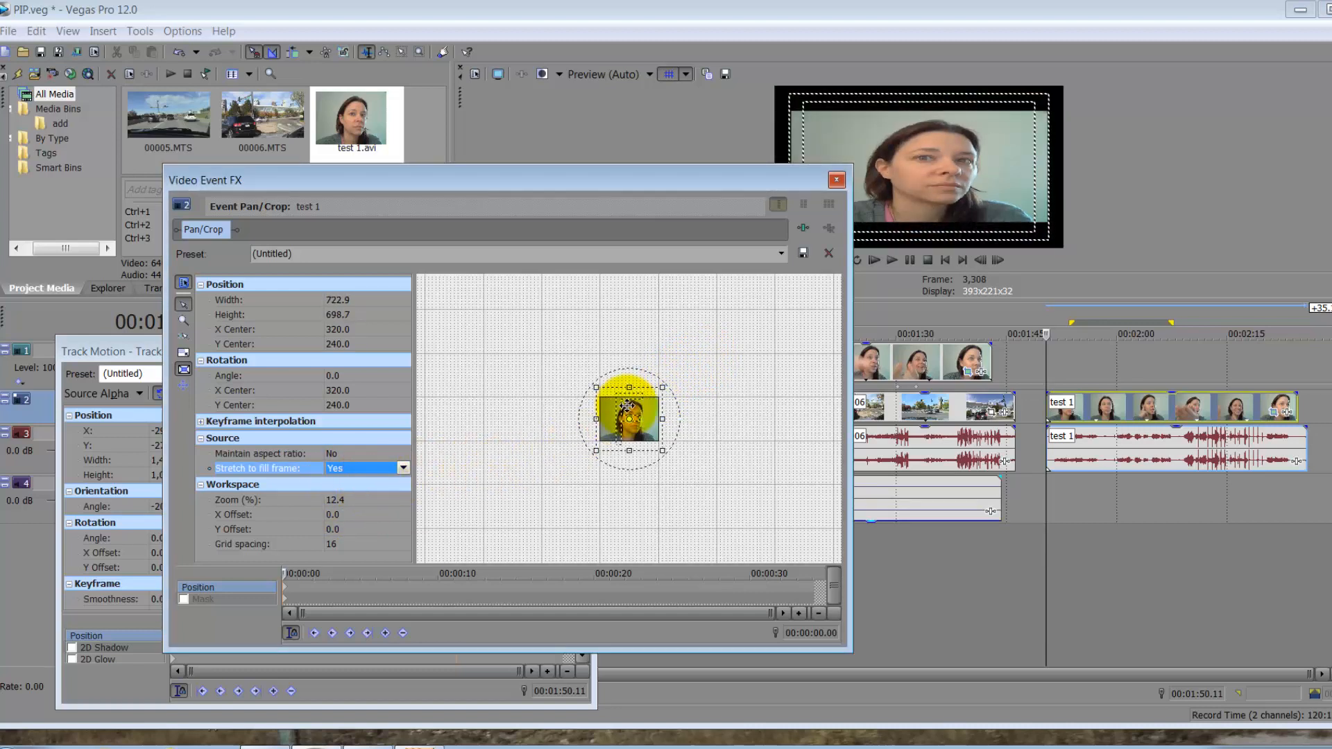
click(361, 453)
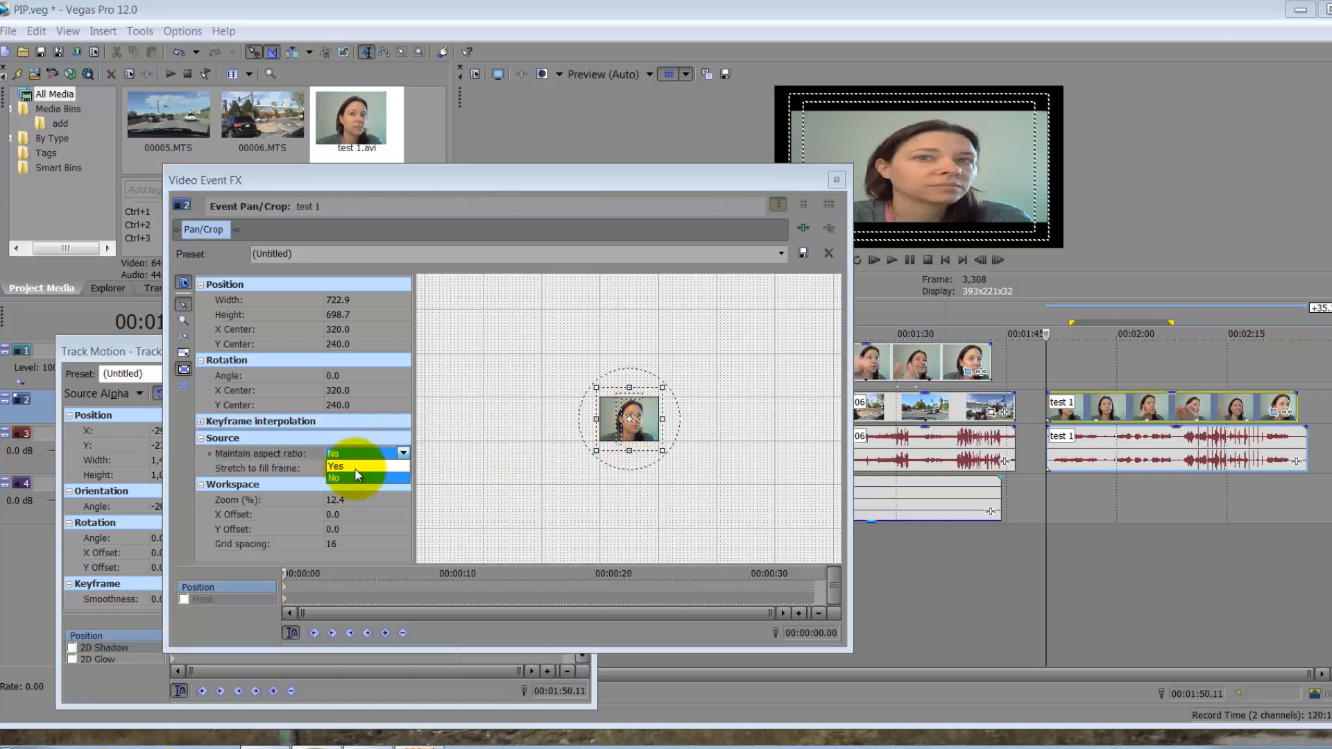
click(359, 468)
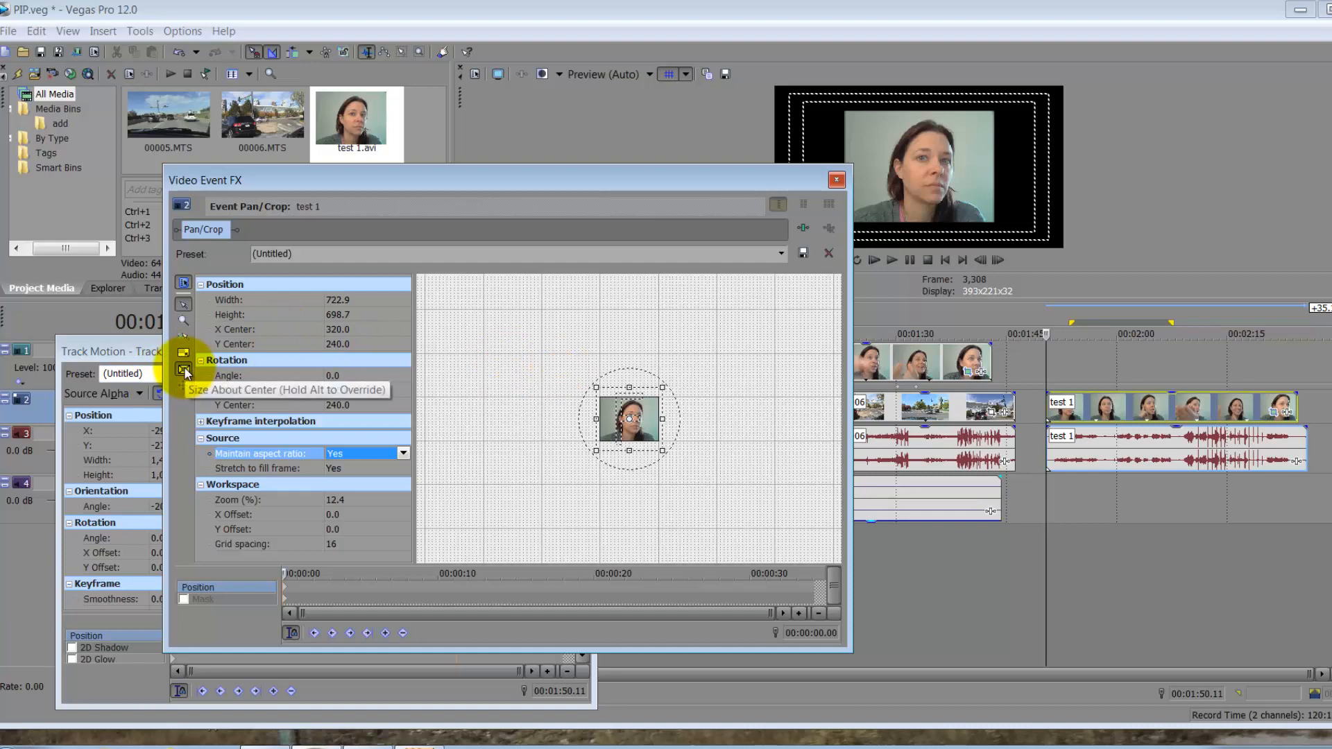
- Enlarge the crop frame, turn off Size About Center, and resize it from single corners to shift test 1 toward the picture's upper-left
drag(662, 390, 709, 372)
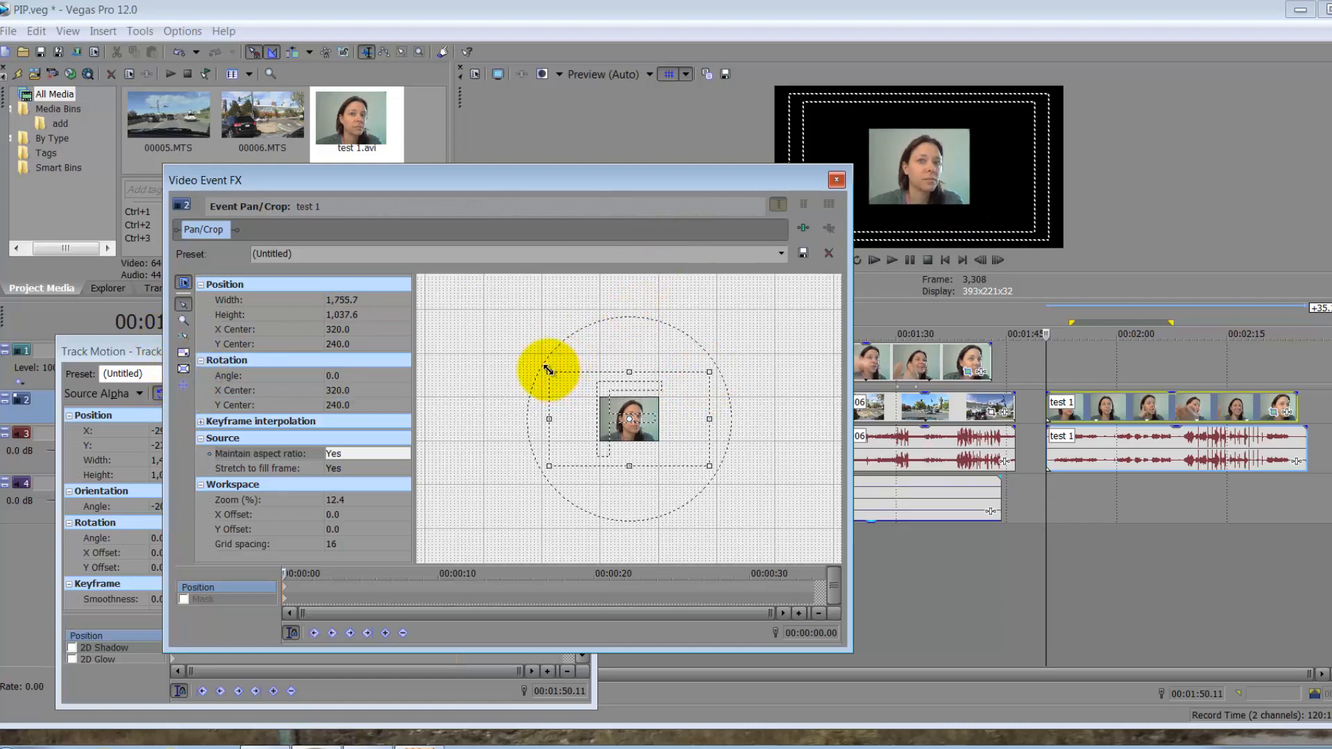
drag(549, 372, 592, 385)
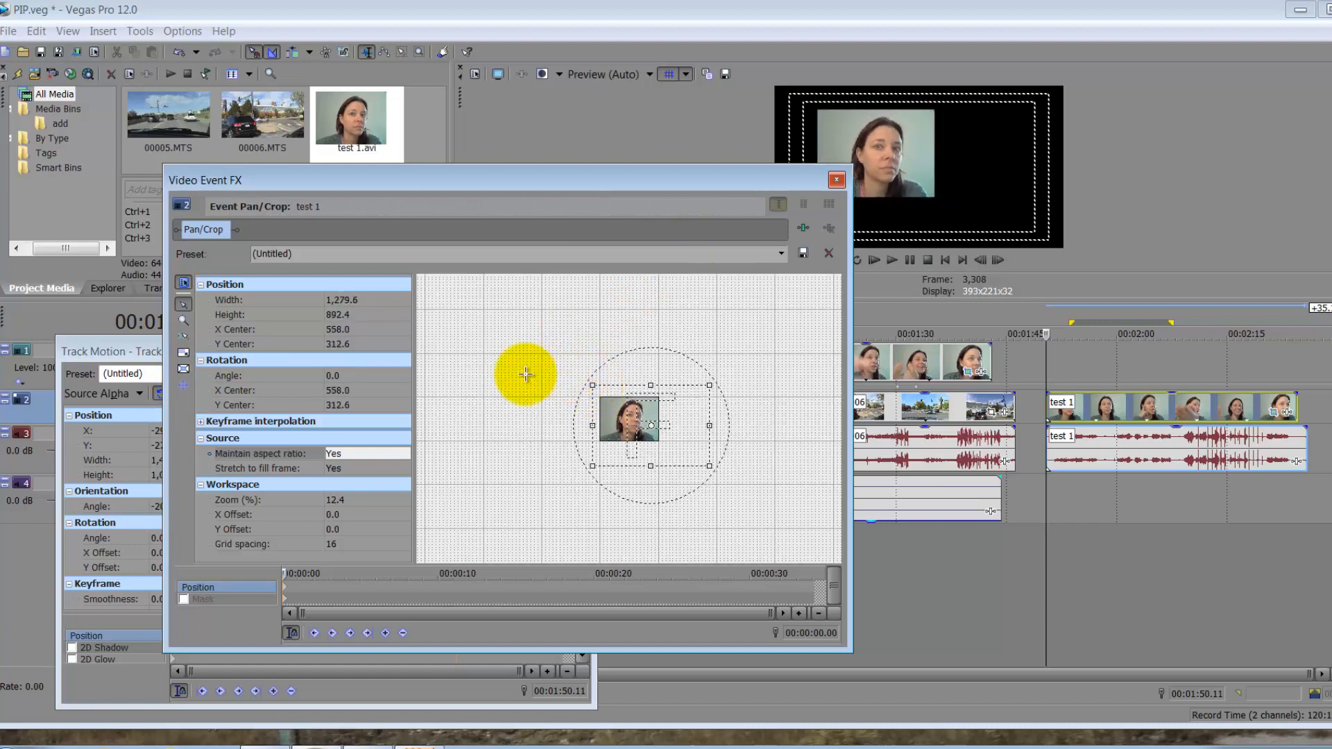
drag(709, 465, 736, 482)
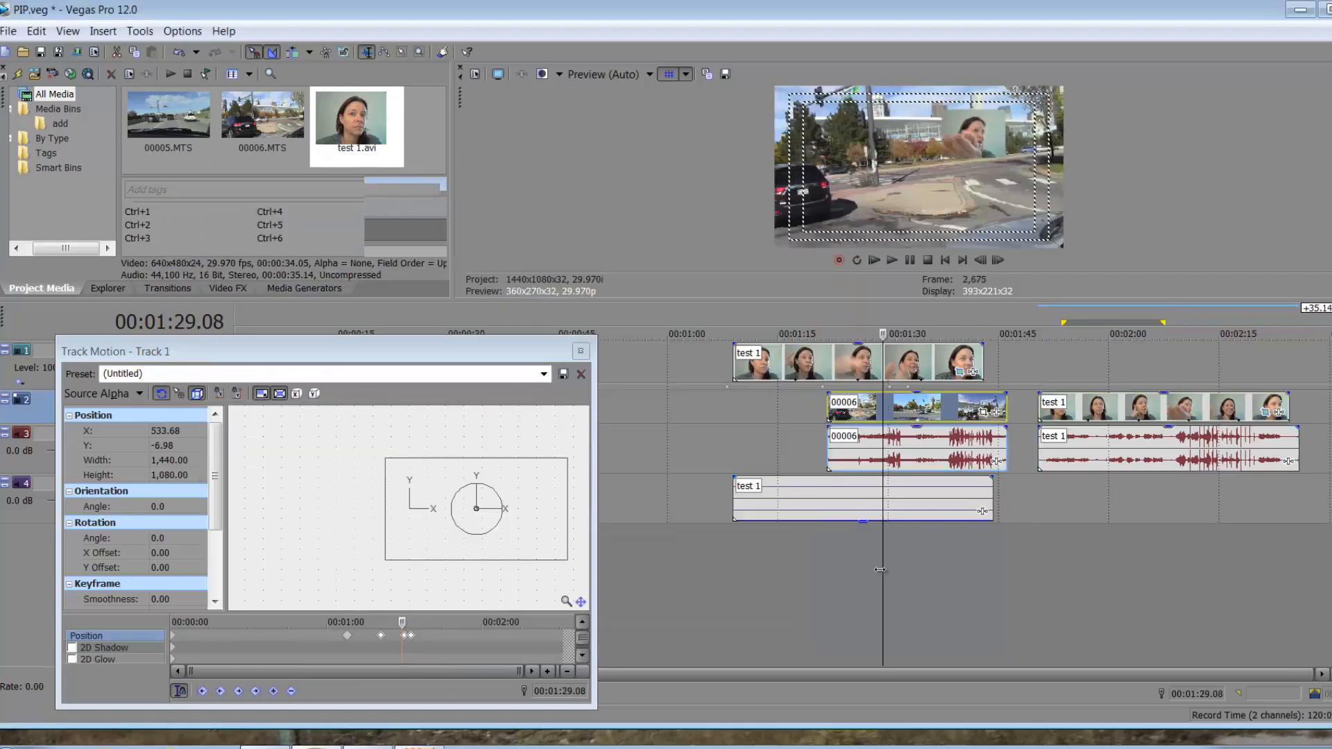
- Move the 00006 clip beneath the second test 1 event on its own track 3 with aligned starts, and scrub to 00:02:10.05
drag(880, 569, 1175, 520)
drag(1060, 416, 1079, 508)
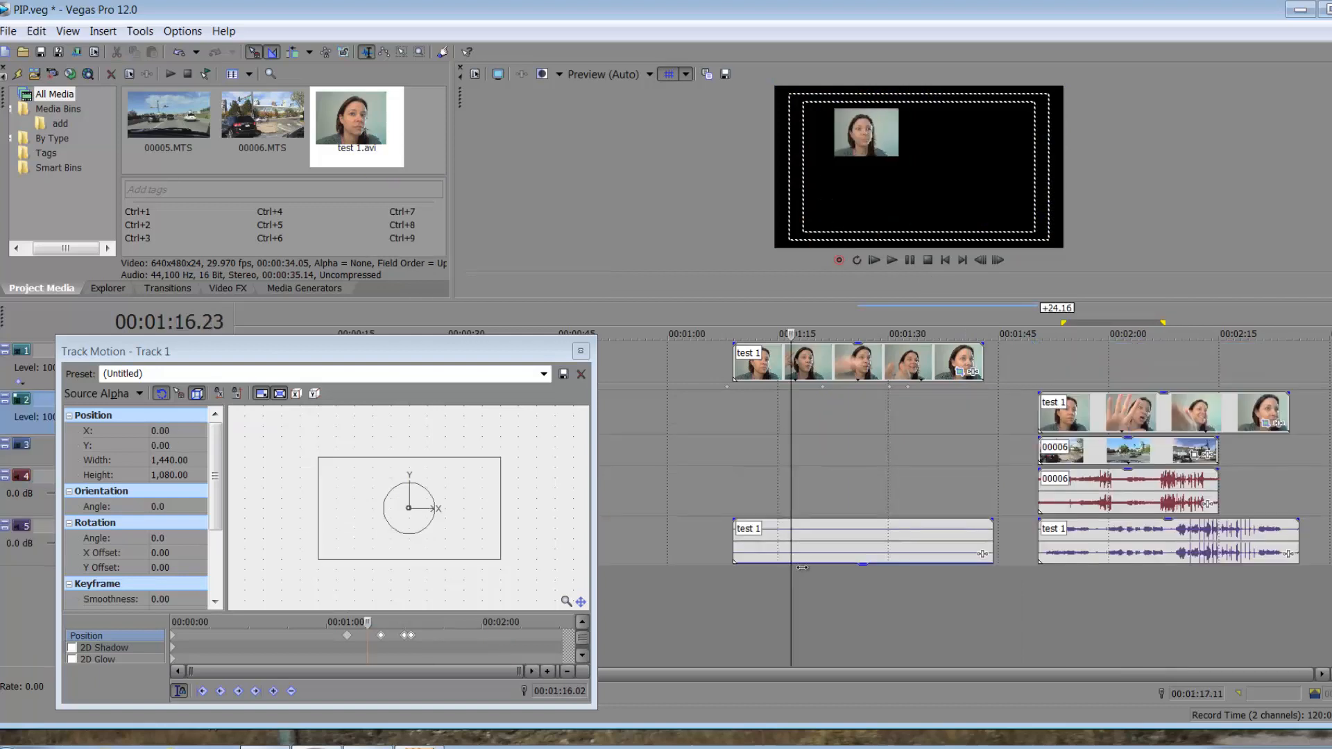
drag(802, 567, 1184, 568)
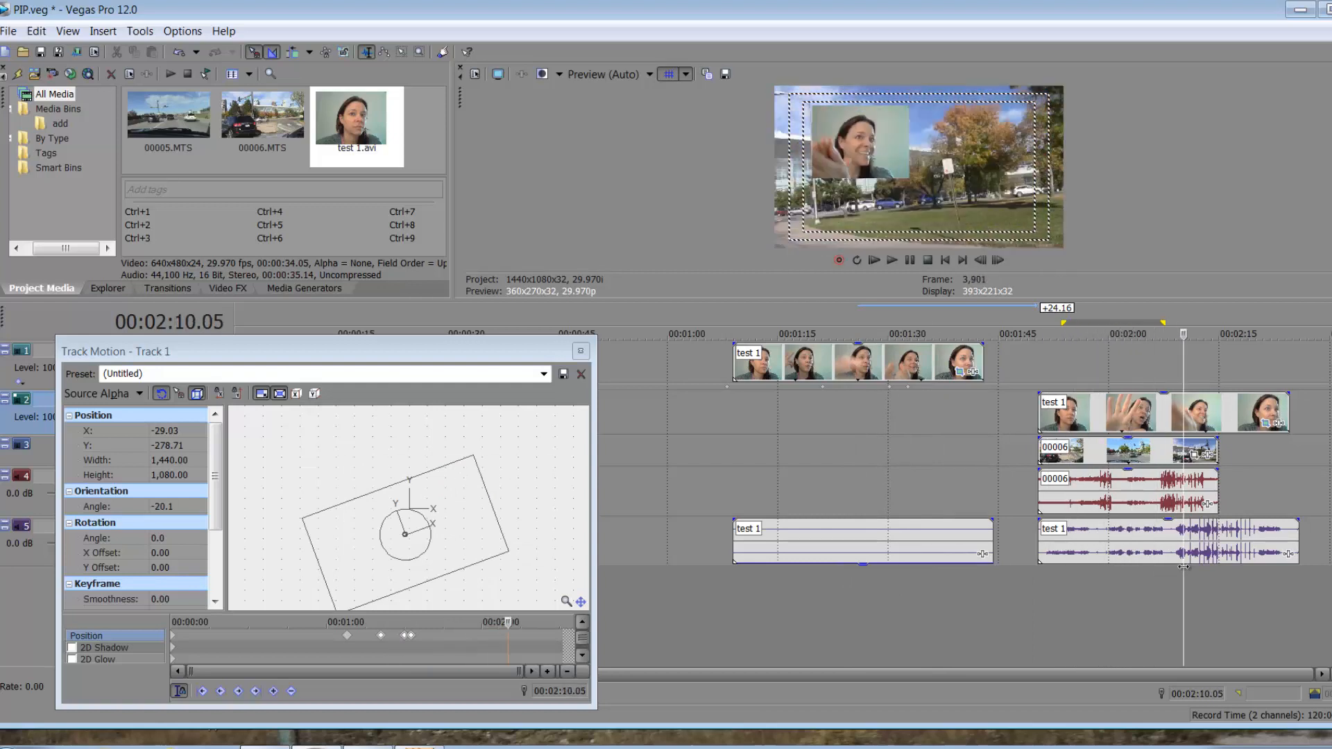